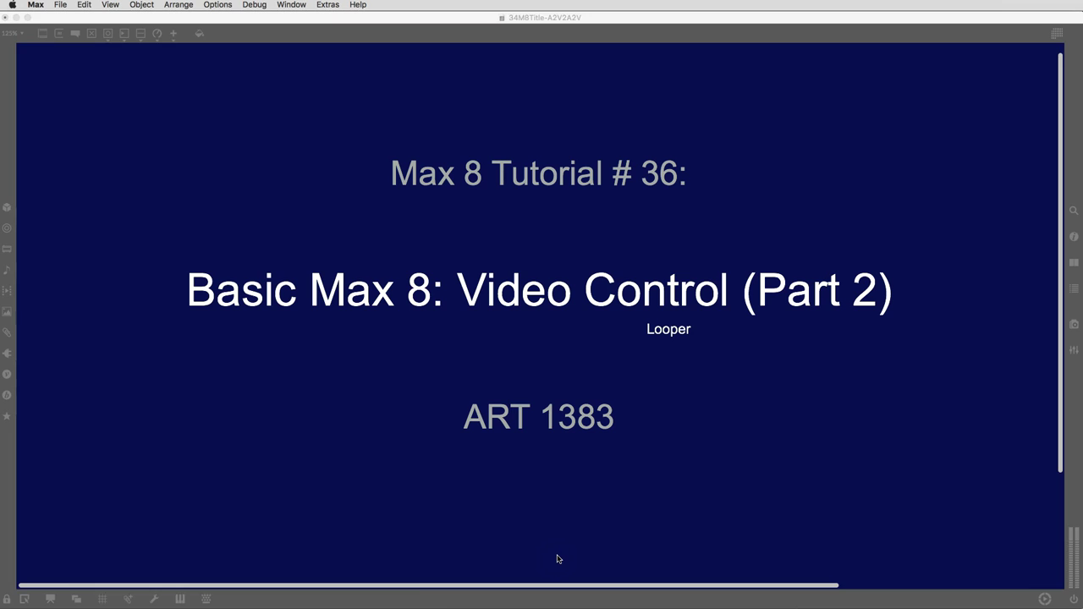
# Step: Close the tutorial title card to reveal the VideoControl patch with the basketball movie
pyautogui.press('super+w')
# Step: Lock the VideoControl patch and turn audio on with ezdac~
pyautogui.click(560, 577)
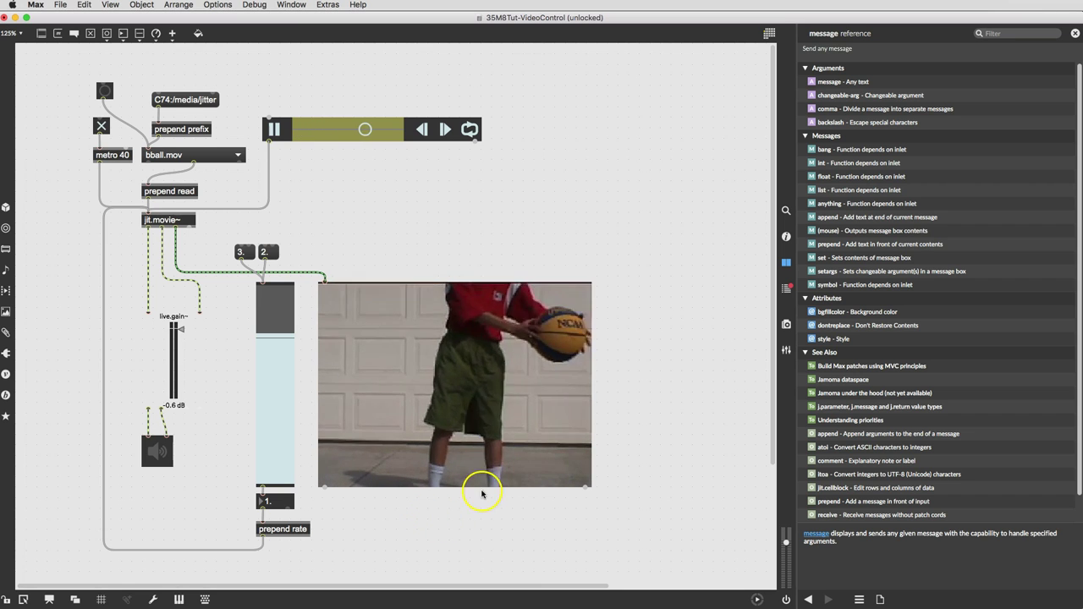
pyautogui.click(158, 452)
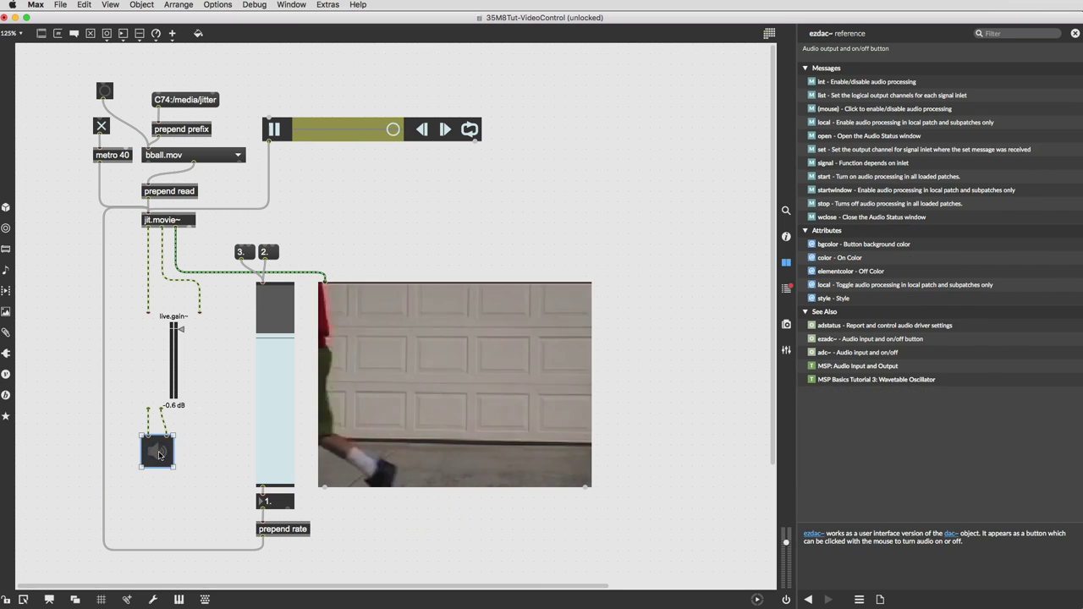
pyautogui.press('super+e')
pyautogui.click(158, 453)
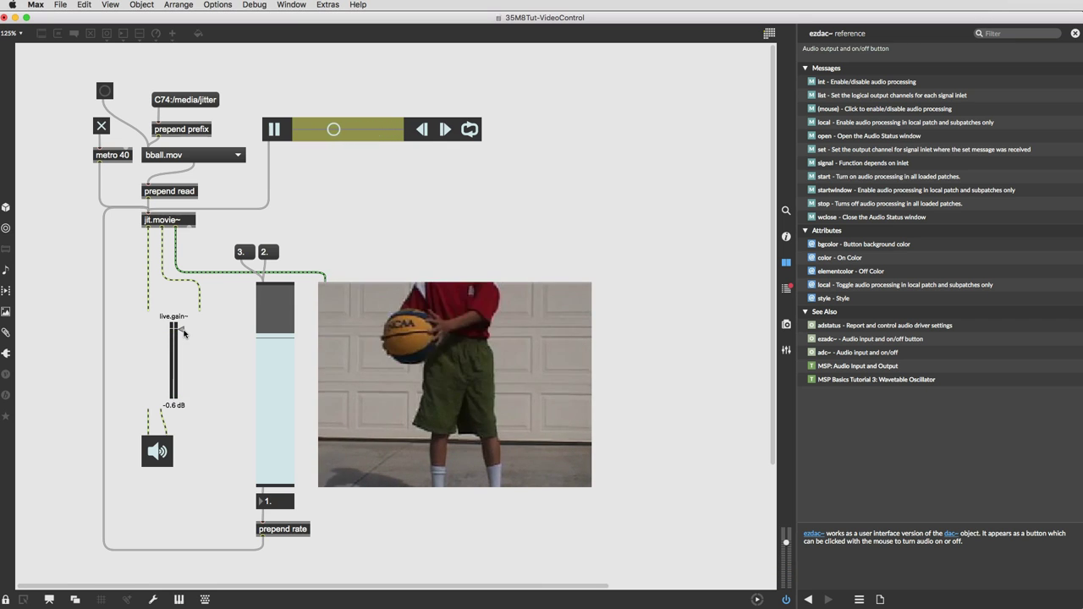
# Step: Lower the movie's live.gain~ to -62 dB and pause playback
pyautogui.click(183, 333)
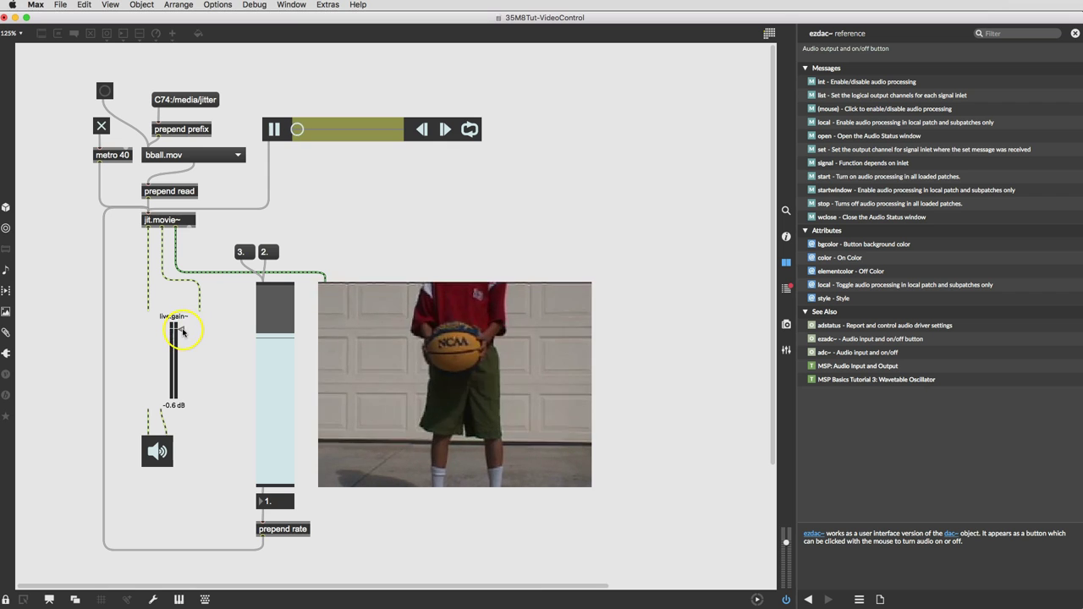
pyautogui.moveTo(188, 333); pyautogui.dragTo(195, 377)
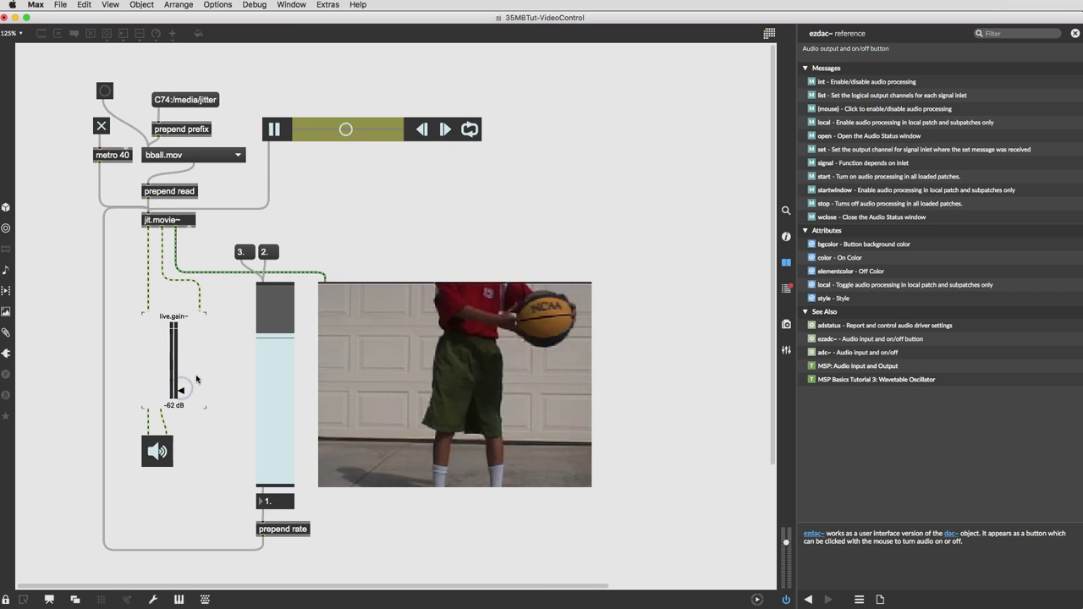
pyautogui.click(276, 129)
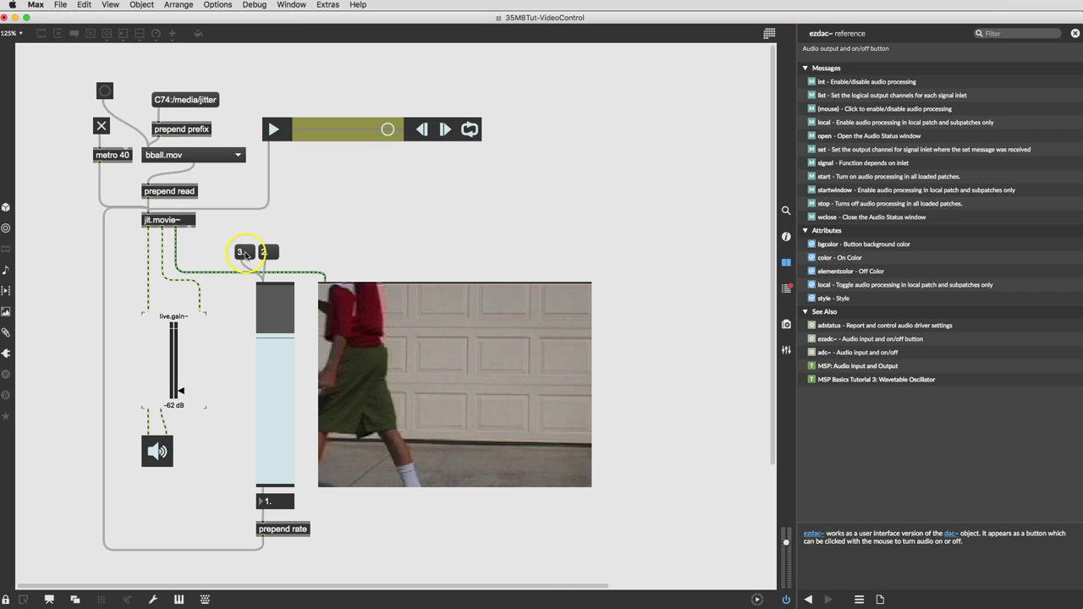
# Step: Try playback rates 3. and 2., then drag the rate slider to change the rate
pyautogui.click(244, 252)
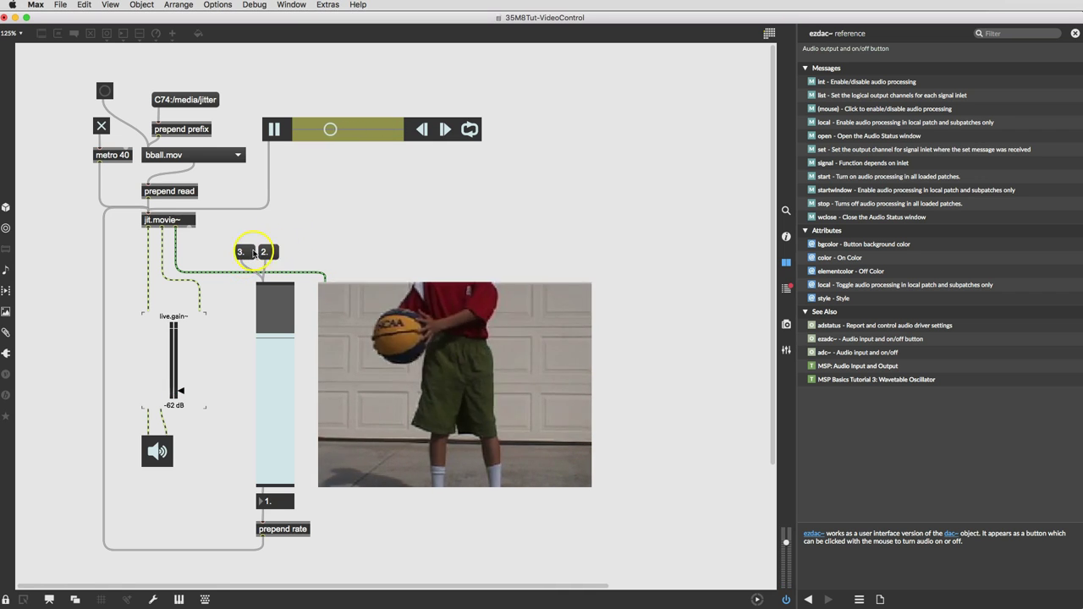
pyautogui.click(268, 253)
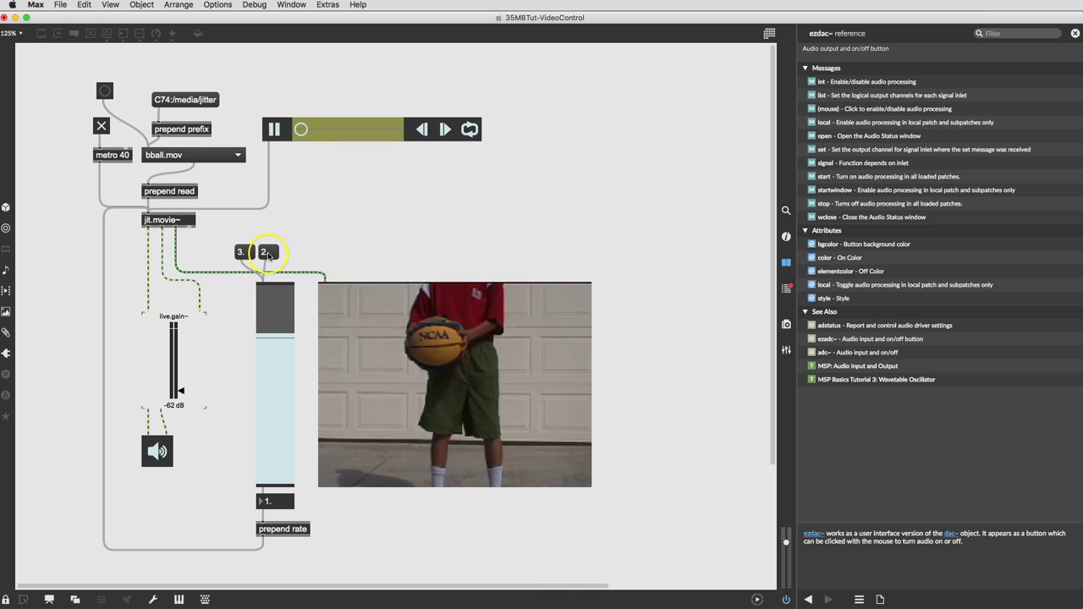
pyautogui.click(267, 253)
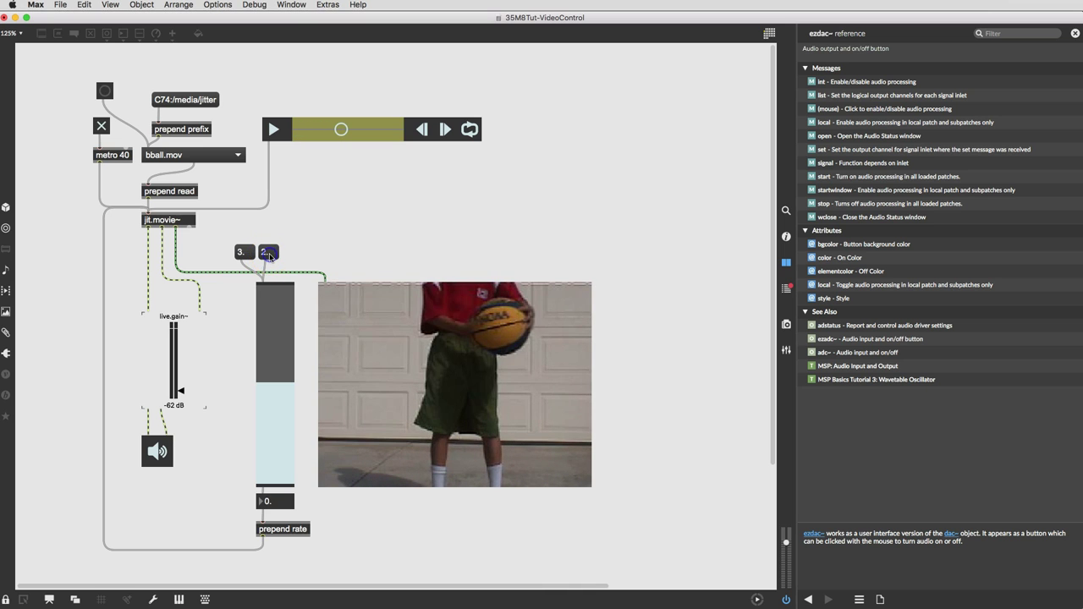
pyautogui.click(262, 253)
pyautogui.moveTo(271, 401)
pyautogui.mouseDown()
pyautogui.moveTo(270, 388)
pyautogui.moveTo(284, 388)
pyautogui.moveTo(267, 503)
pyautogui.mouseUp()
pyautogui.click(263, 251)
# Step: Add a message box wired from the playbar's outlet, then lock the patch
pyautogui.press('super+e')
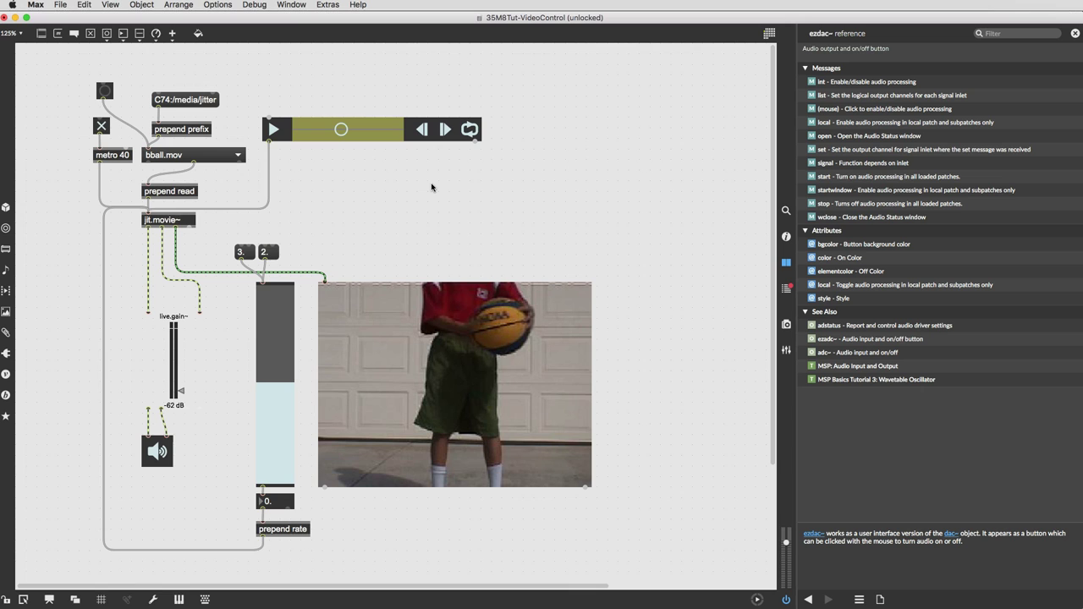
pyautogui.click(294, 167)
pyautogui.press('m')
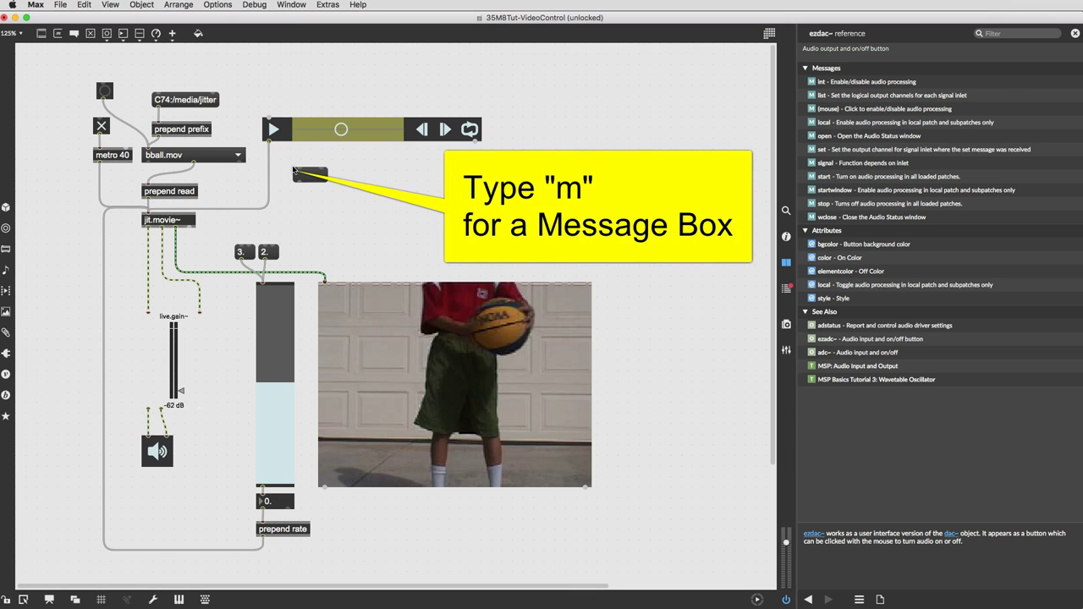
pyautogui.moveTo(270, 140); pyautogui.dragTo(322, 172)
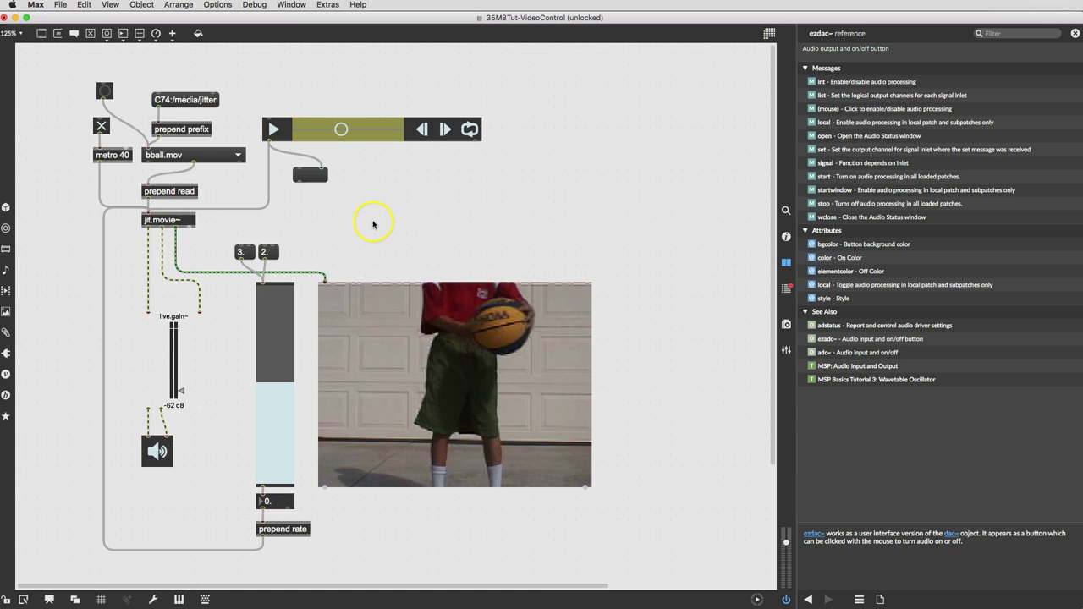
pyautogui.press('super+e')
# Step: Play the movie and cycle the playbar's loop mode through loop 1 to loop 2
pyautogui.click(311, 176)
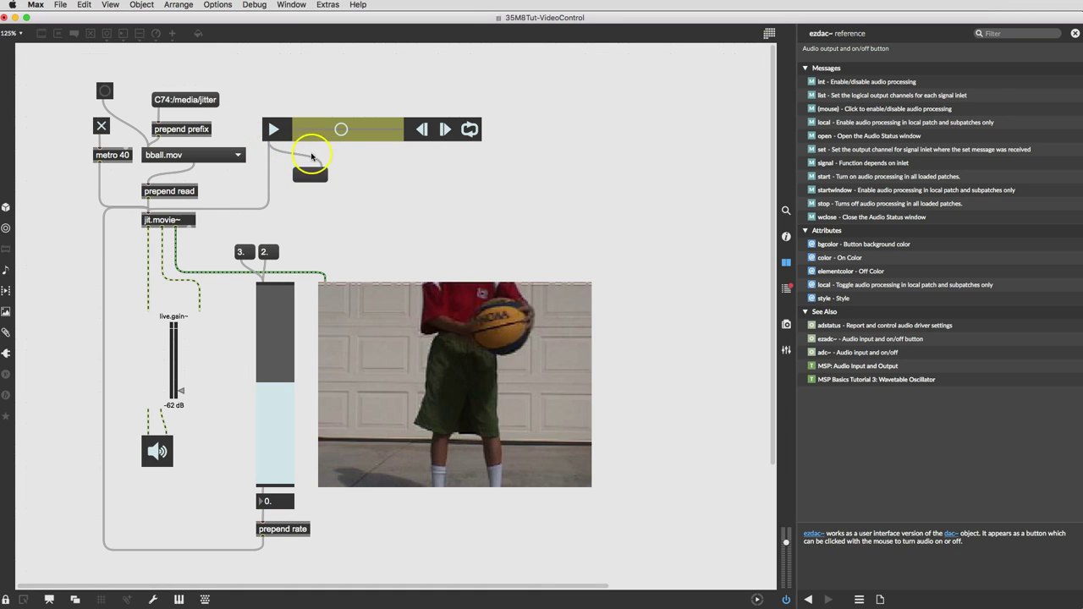
pyautogui.click(315, 175)
pyautogui.click(274, 133)
pyautogui.click(470, 129)
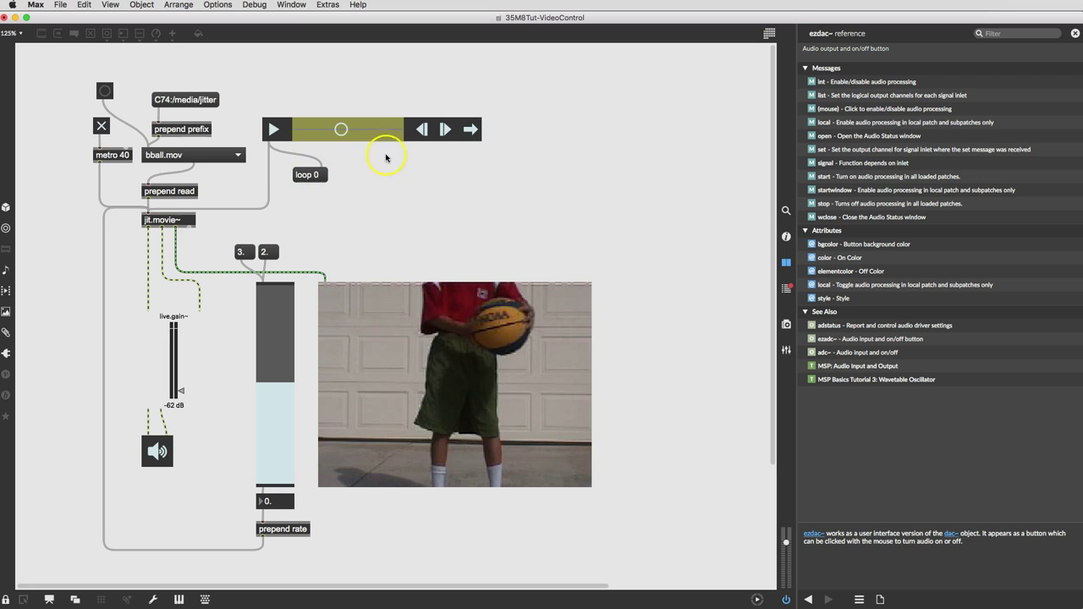
pyautogui.click(470, 130)
pyautogui.click(470, 132)
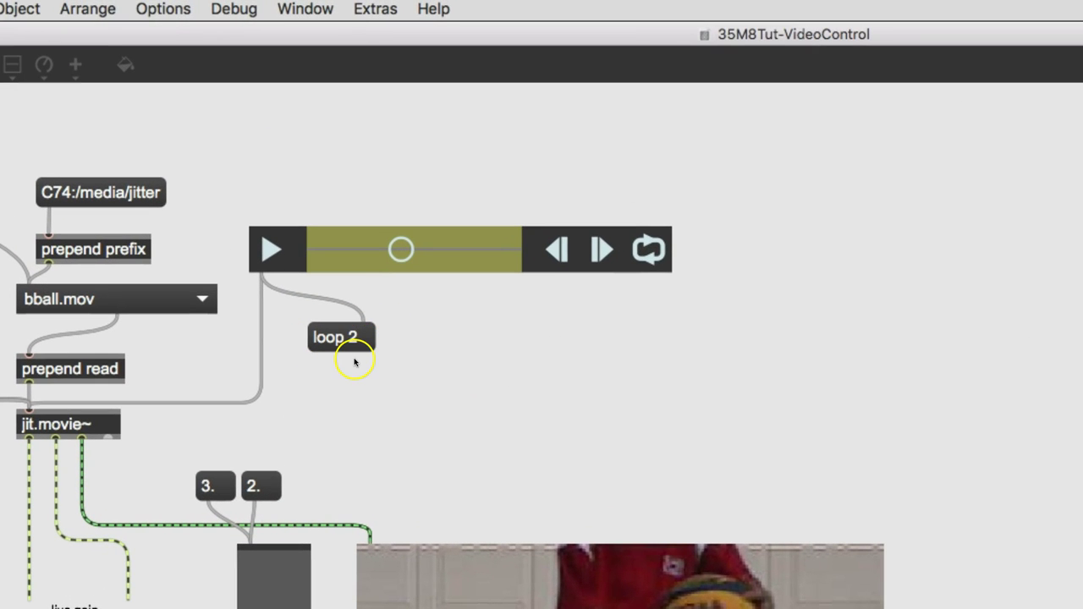
# Step: Resend loop 2, then unlock and create a radiogroup object
pyautogui.click(339, 337)
pyautogui.keyDown('super'); pyautogui.click(478, 288); pyautogui.keyUp('super')
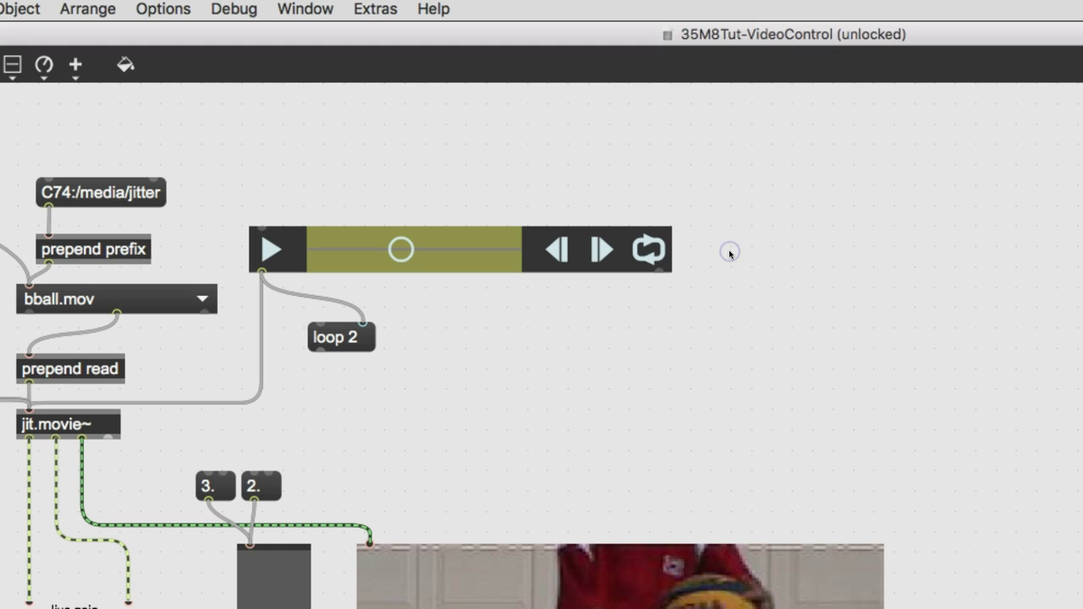
pyautogui.press('n')
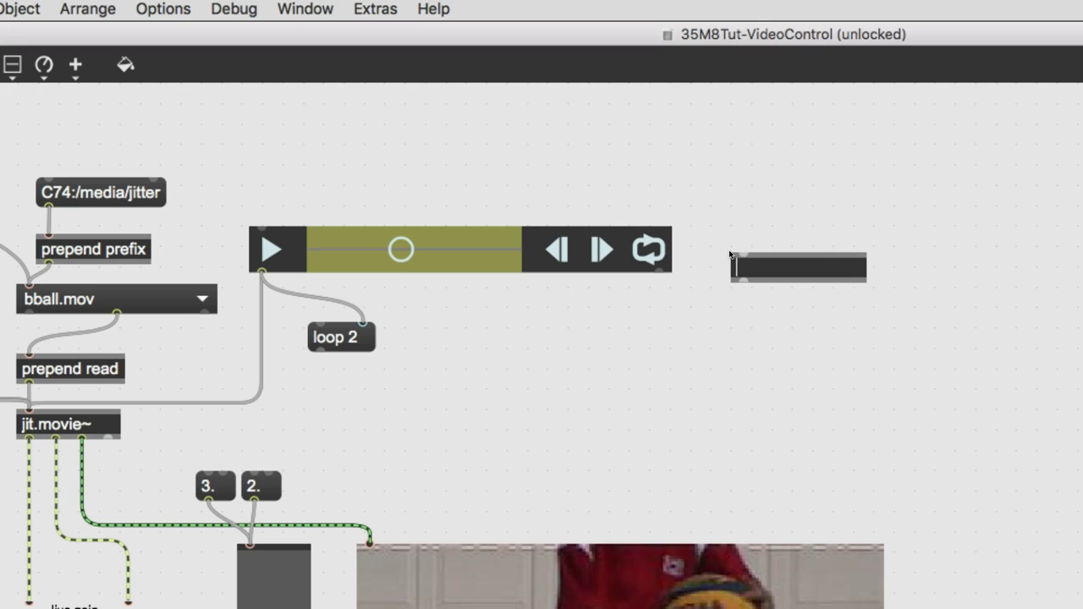
pyautogui.write('r')
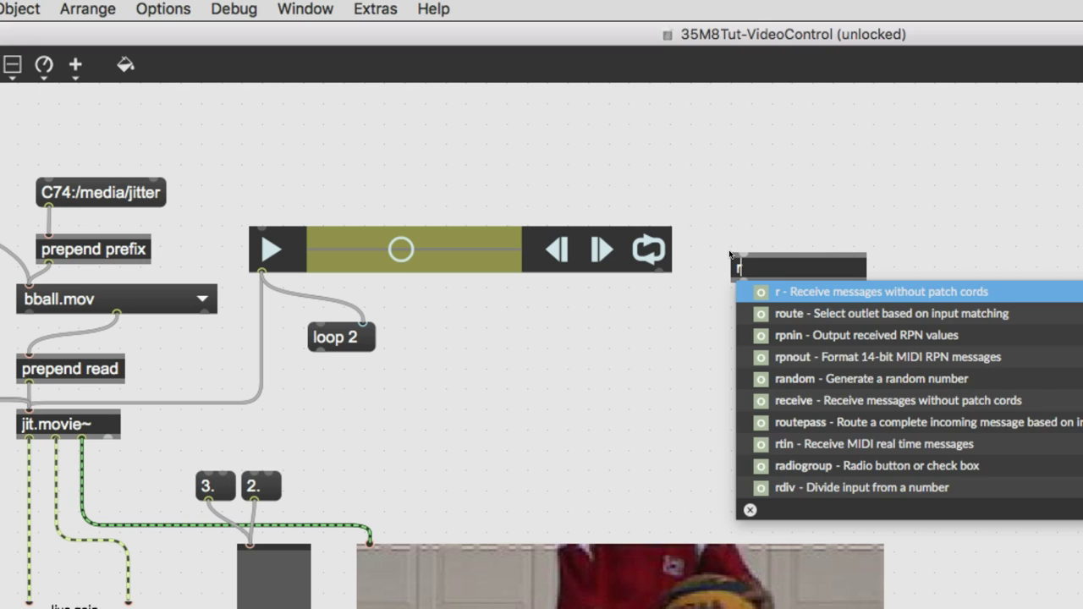
pyautogui.write('adio')
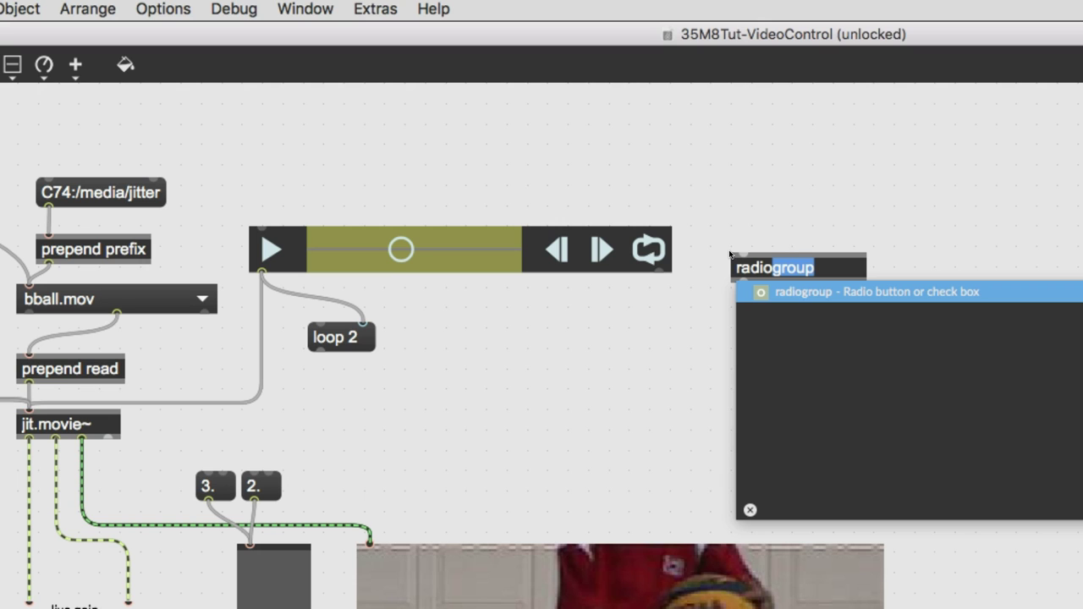
pyautogui.press('Return')
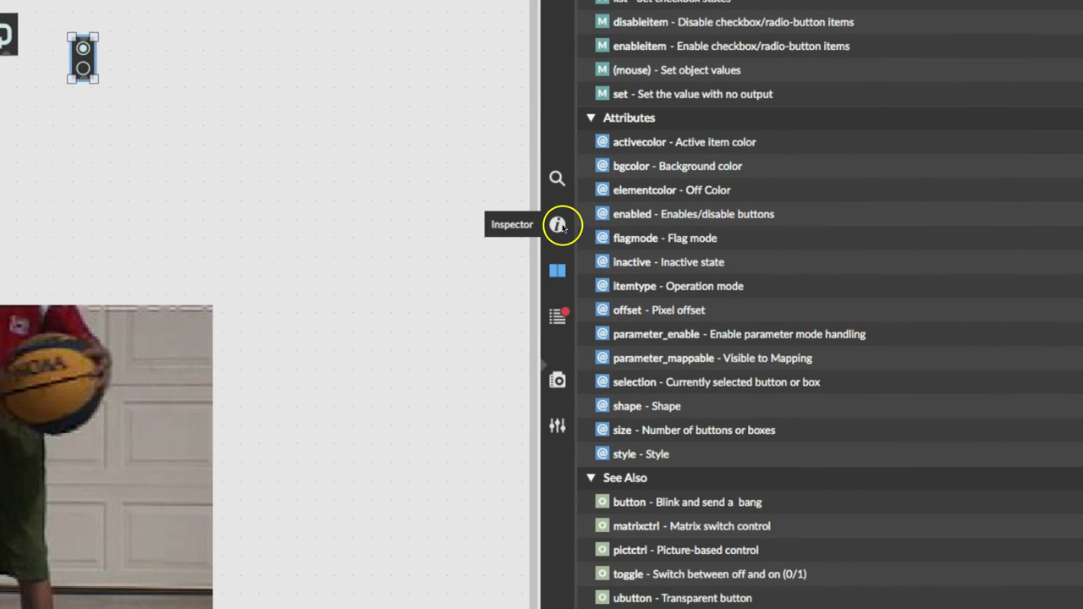
# Step: Set the radiogroup's Number of Items to 3 in the Inspector
pyautogui.click(560, 225)
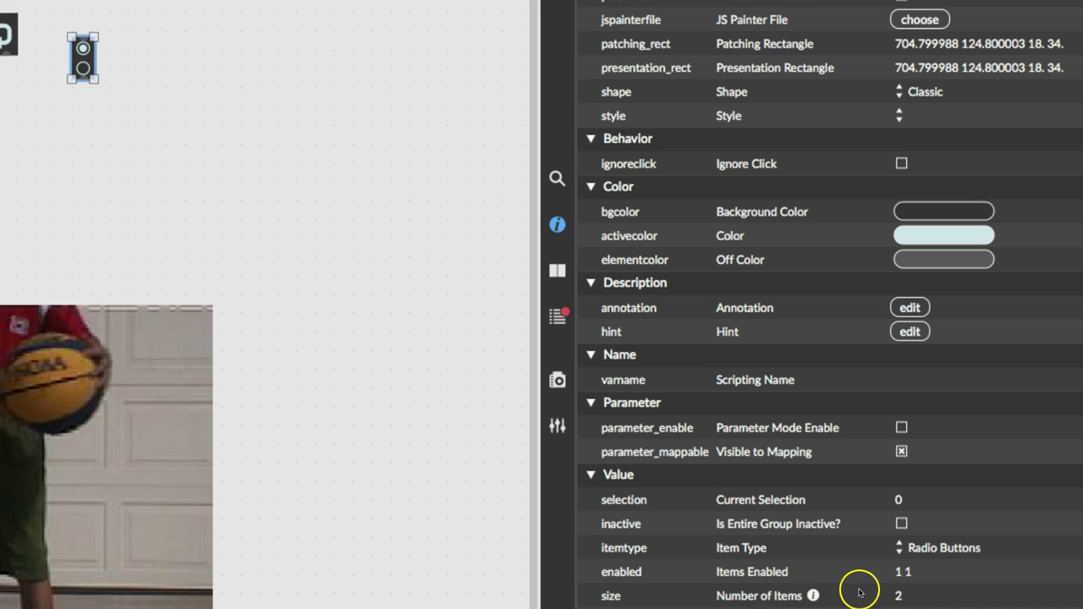
pyautogui.click(900, 597)
pyautogui.write('3')
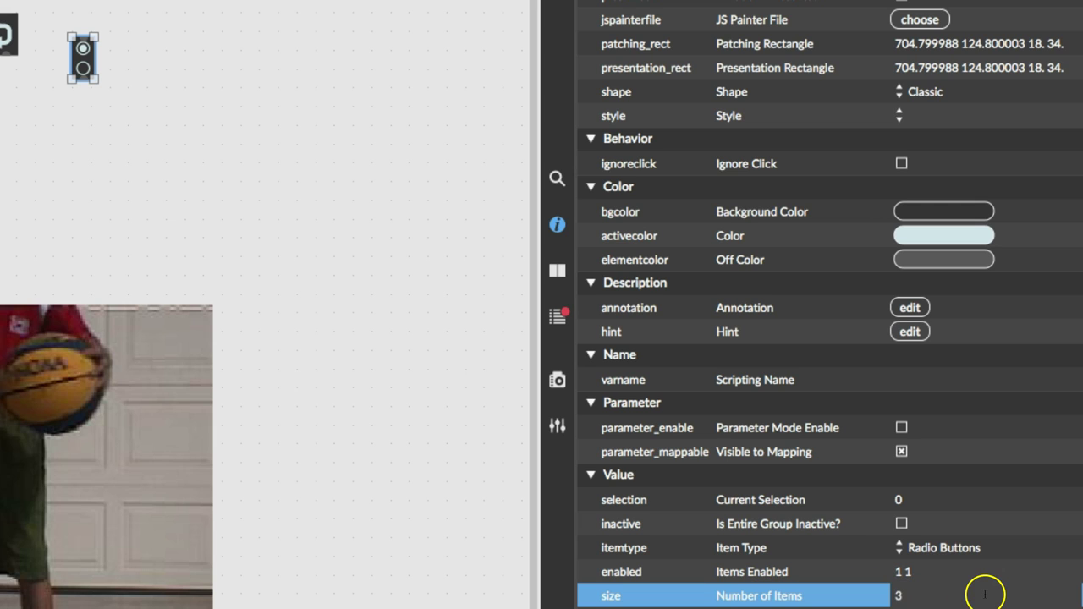
pyautogui.click(310, 427)
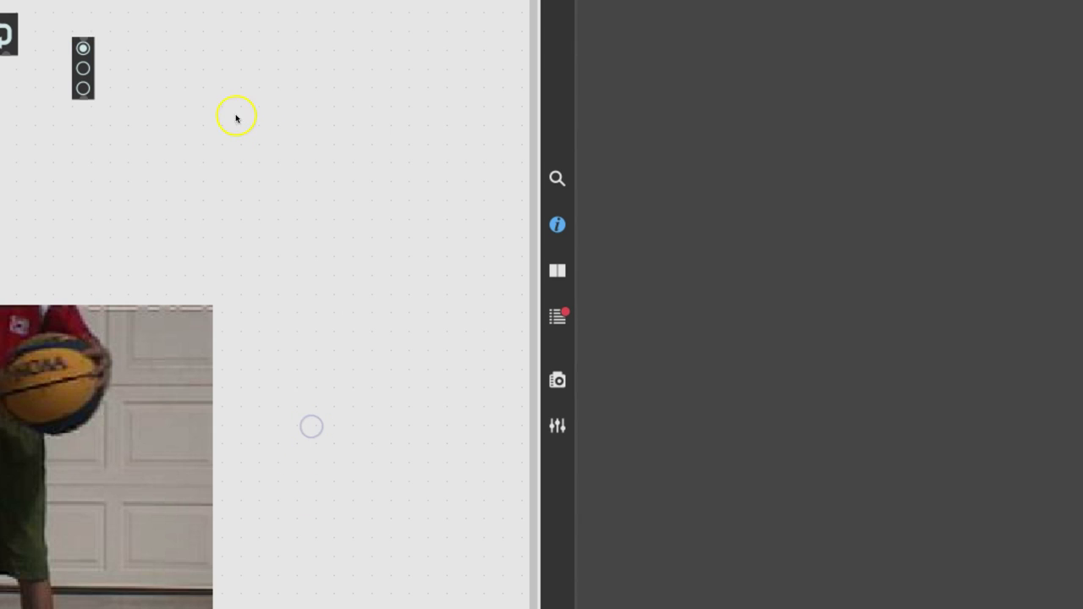
# Step: Add a prepend loop object wired from the radiogroup into jit.movie~
pyautogui.moveTo(88, 66); pyautogui.dragTo(89, 55)
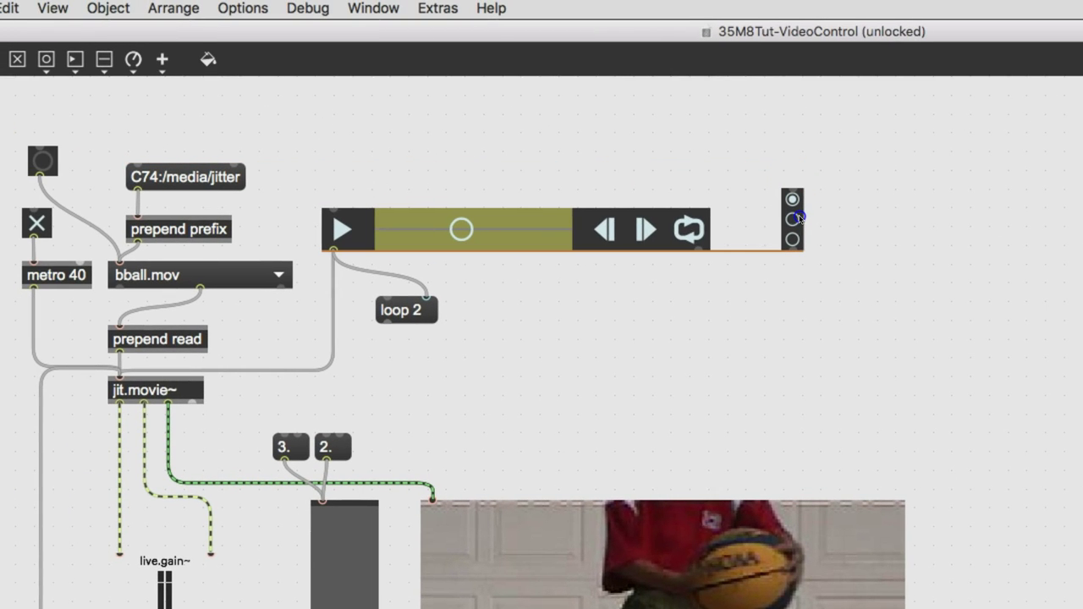
pyautogui.click(799, 218)
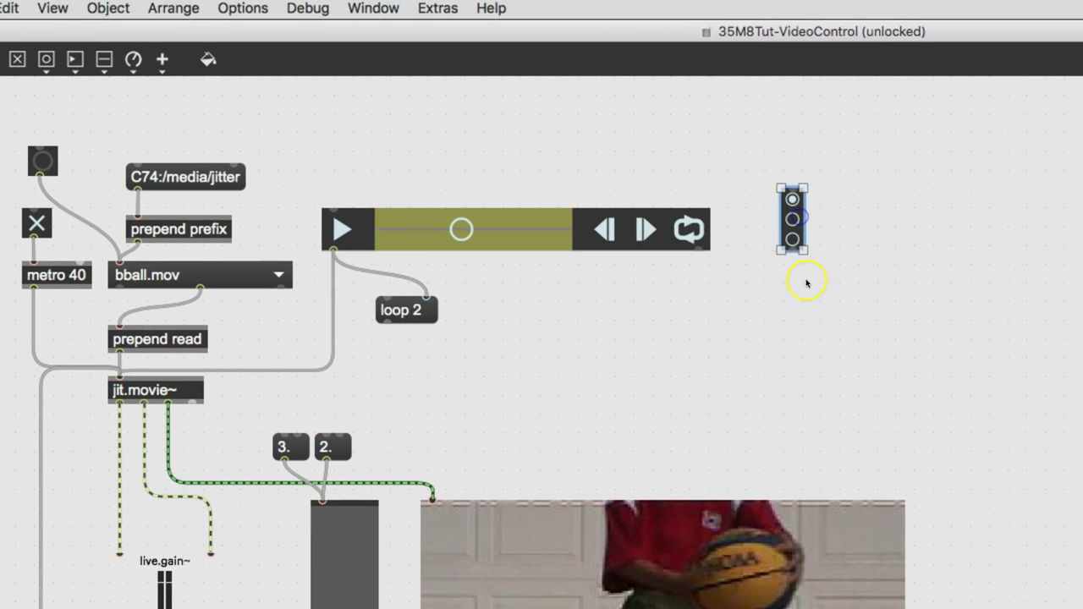
pyautogui.click(789, 279)
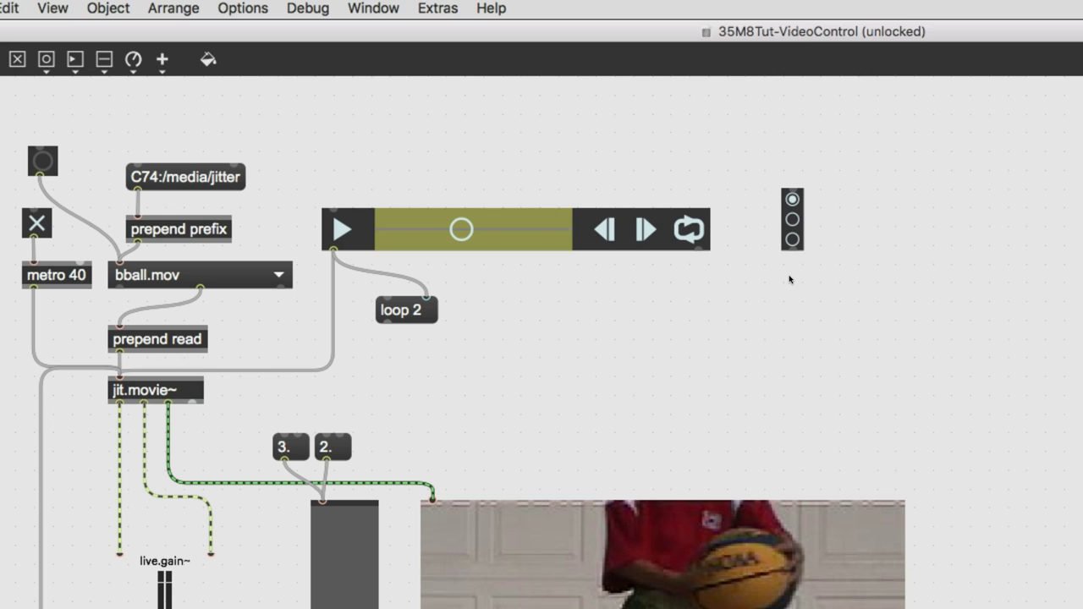
pyautogui.press('n')
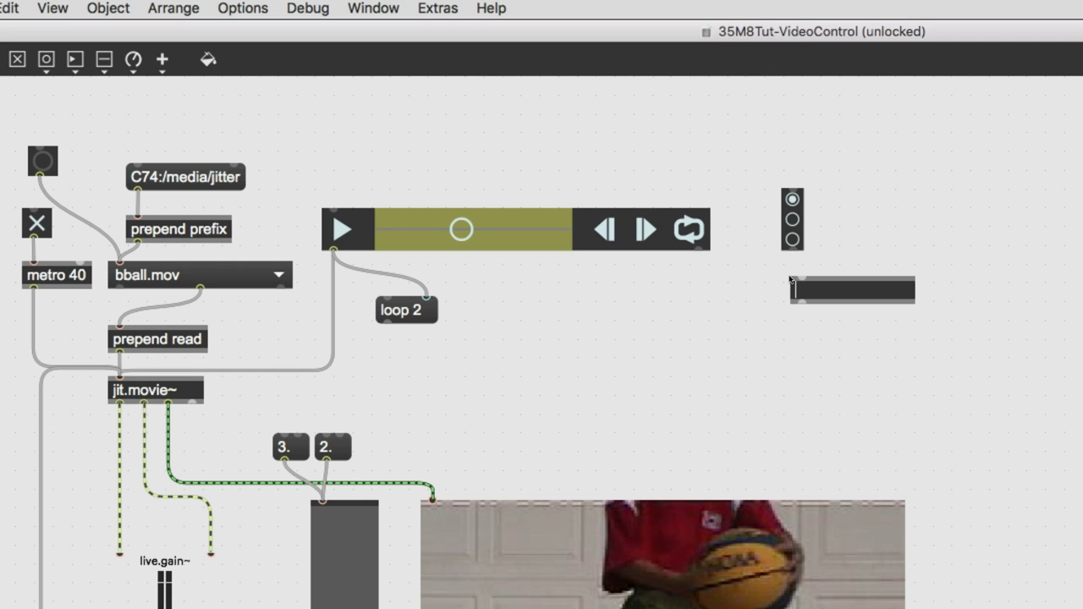
pyautogui.write('prepend loop')
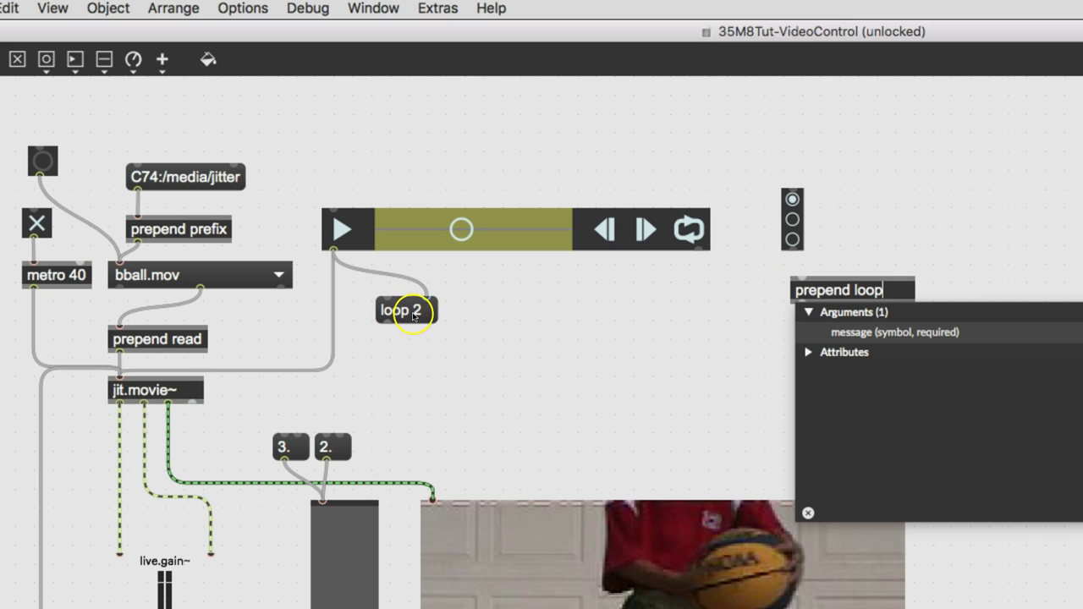
pyautogui.click(728, 350)
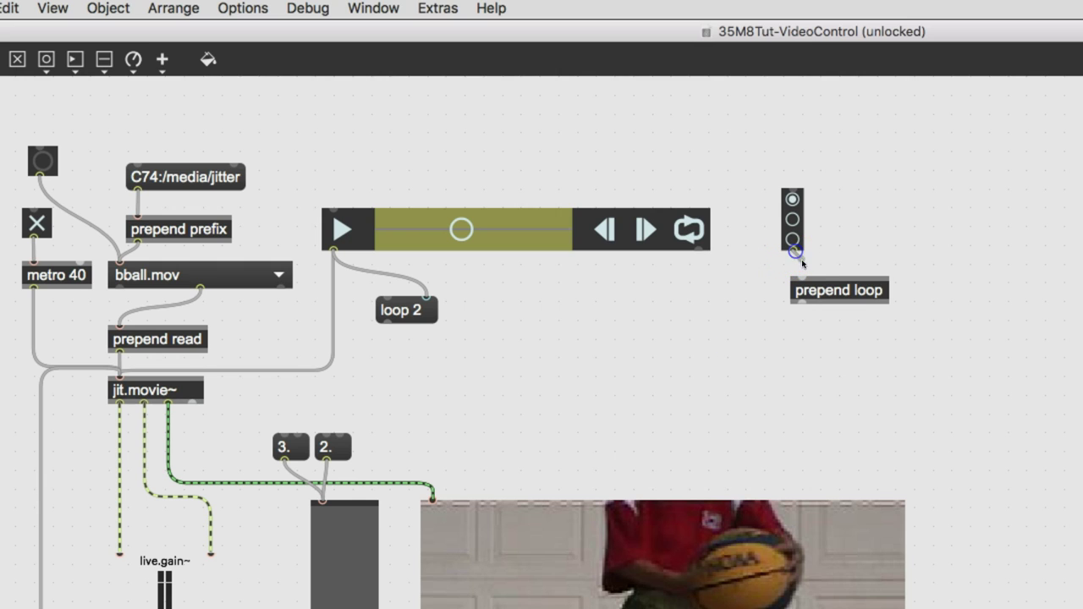
pyautogui.moveTo(795, 251); pyautogui.dragTo(797, 345)
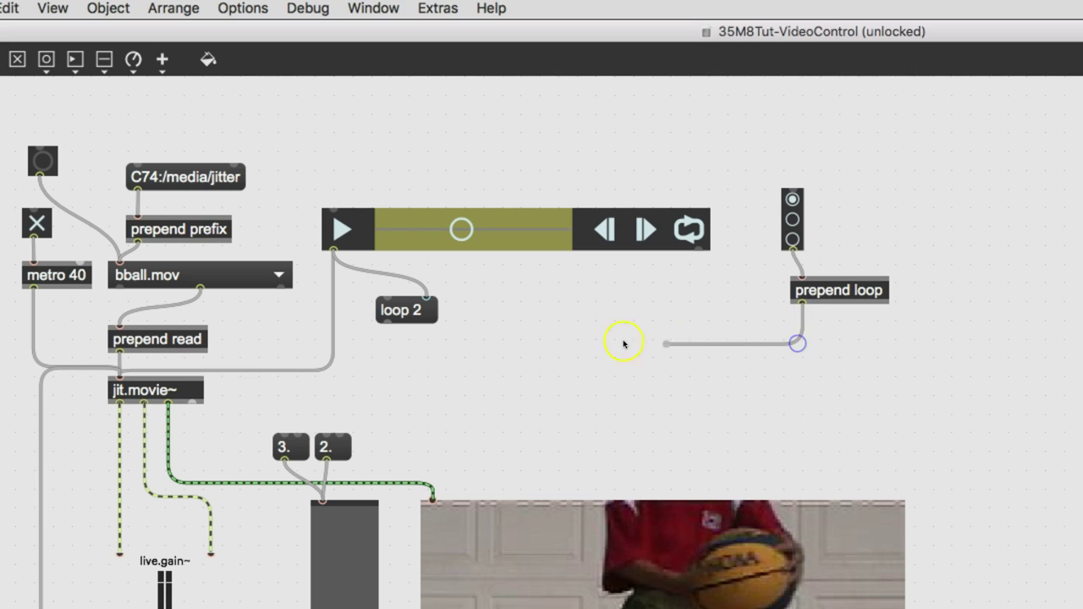
pyautogui.moveTo(796, 345)
pyautogui.mouseDown()
pyautogui.moveTo(121, 360)
pyautogui.moveTo(119, 378)
pyautogui.mouseUp()
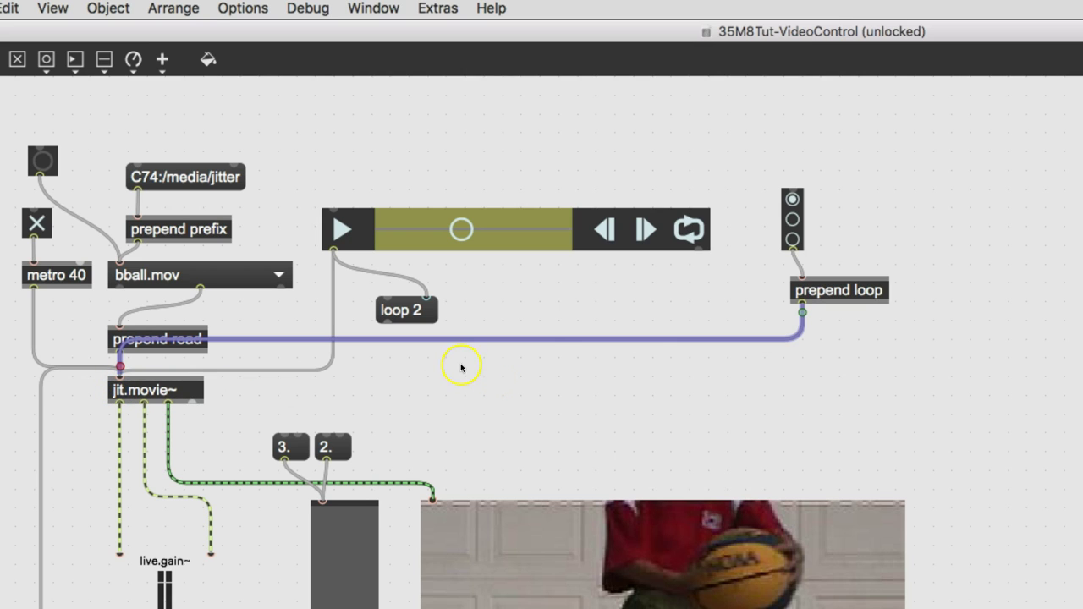
# Step: Lower the loop cord's horizontal run and widen the loop 2 message box
pyautogui.moveTo(534, 338); pyautogui.dragTo(539, 359)
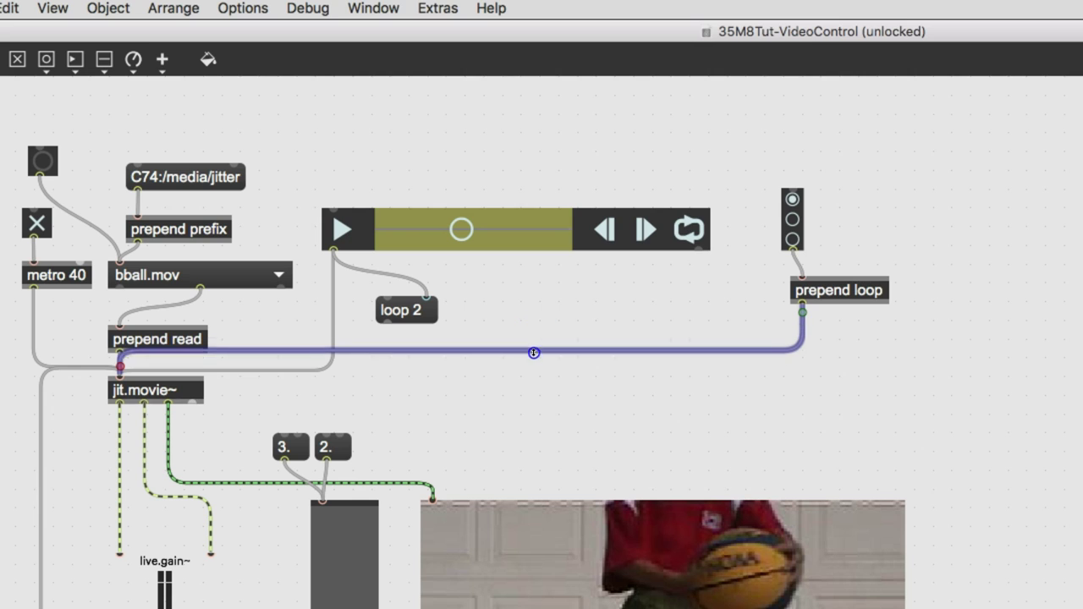
pyautogui.click(580, 401)
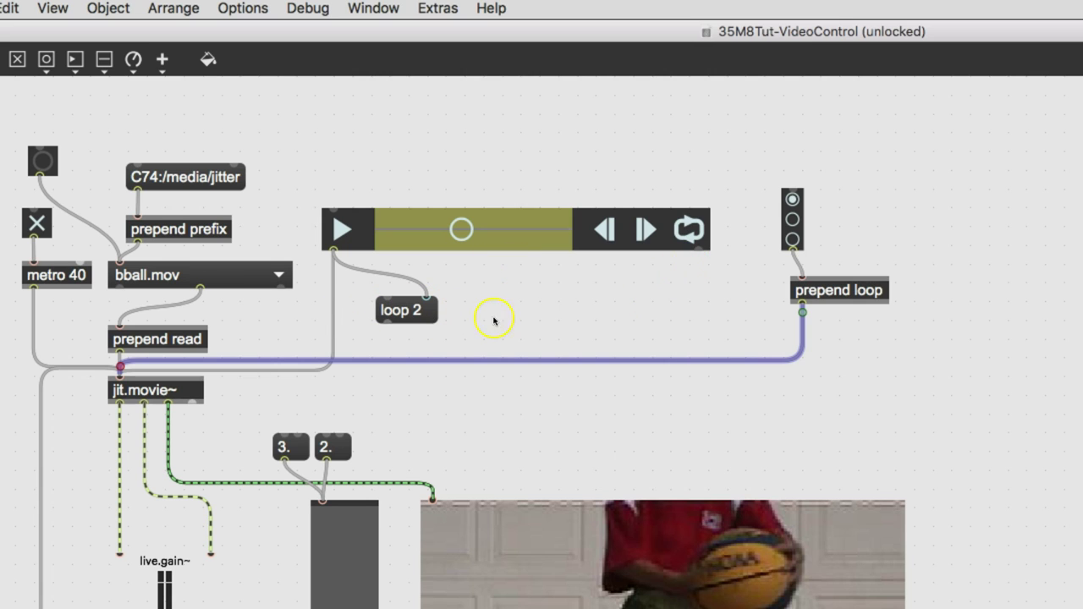
pyautogui.moveTo(423, 312); pyautogui.dragTo(437, 313)
# Step: Lock the patch and test play, rewind and fast-forward on the playbar
pyautogui.press('super+e')
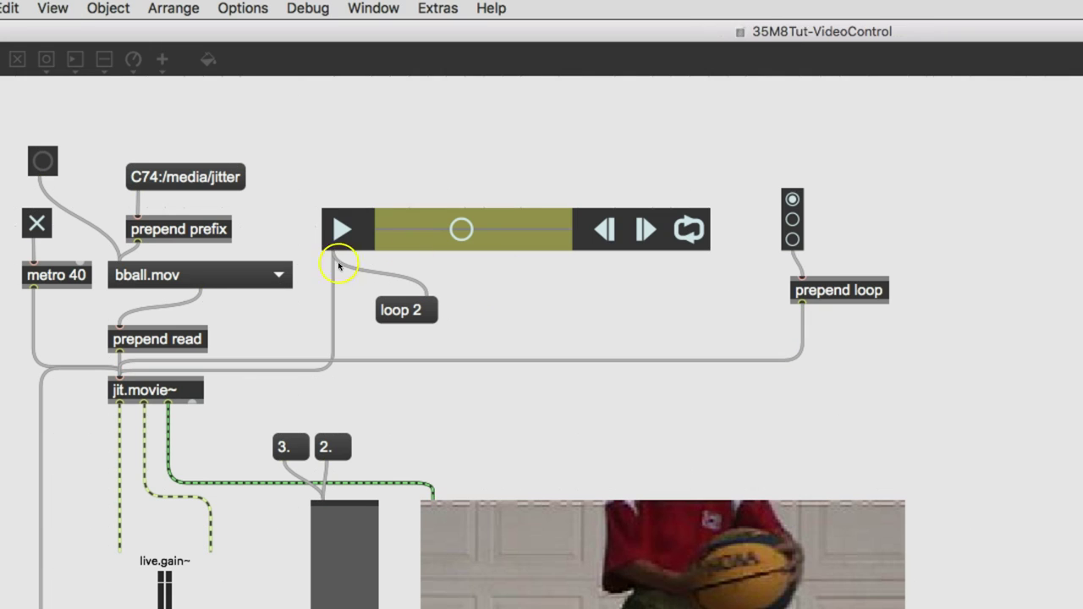
pyautogui.click(346, 235)
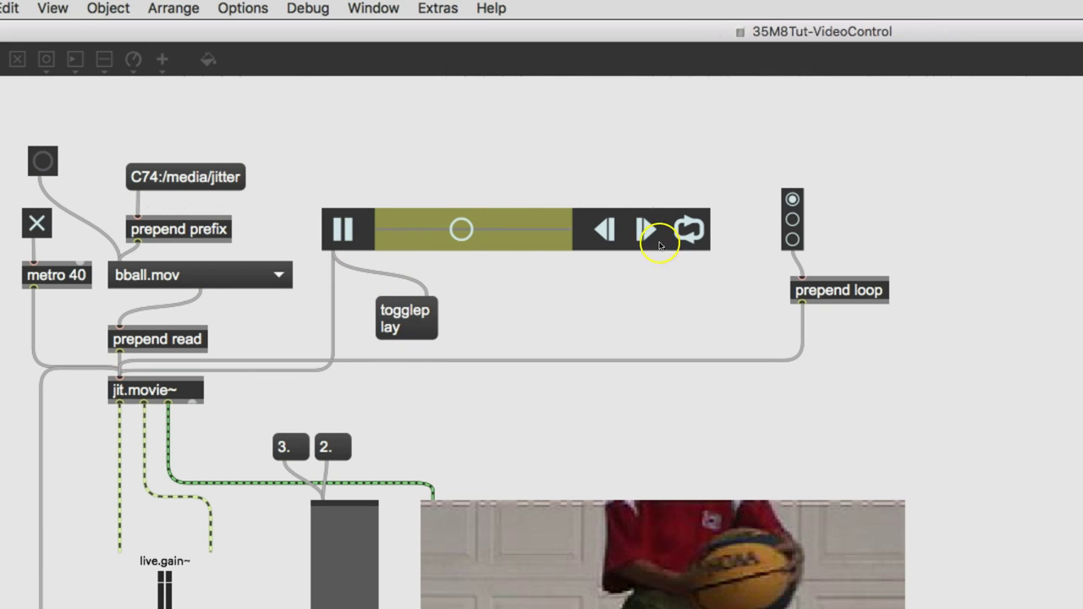
pyautogui.click(604, 232)
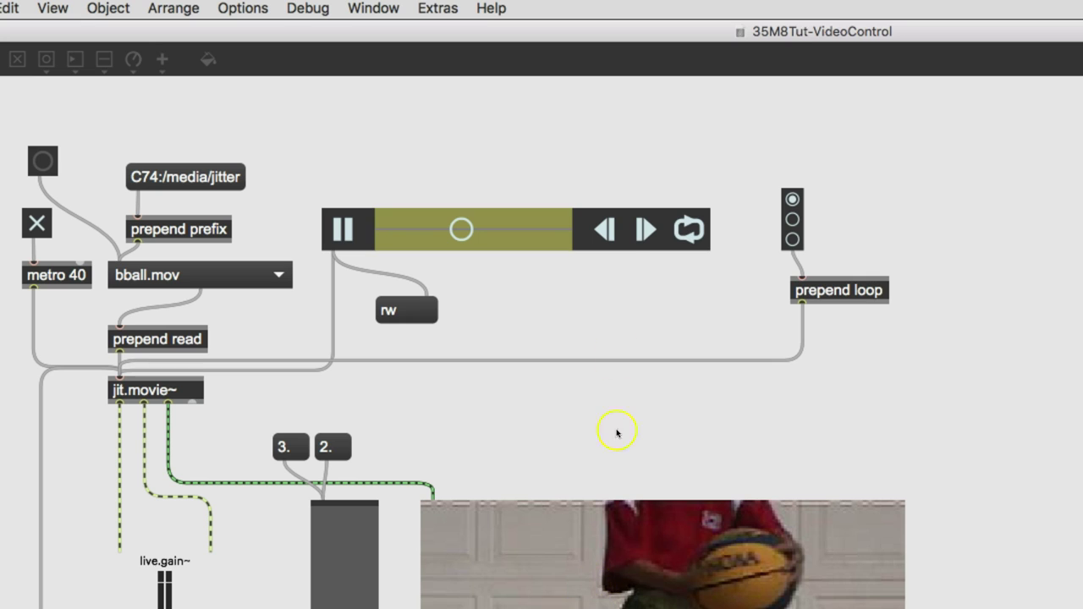
pyautogui.click(643, 233)
pyautogui.click(412, 310)
# Step: Unlock and delete the playbar together with its loop message box
pyautogui.press('super+e')
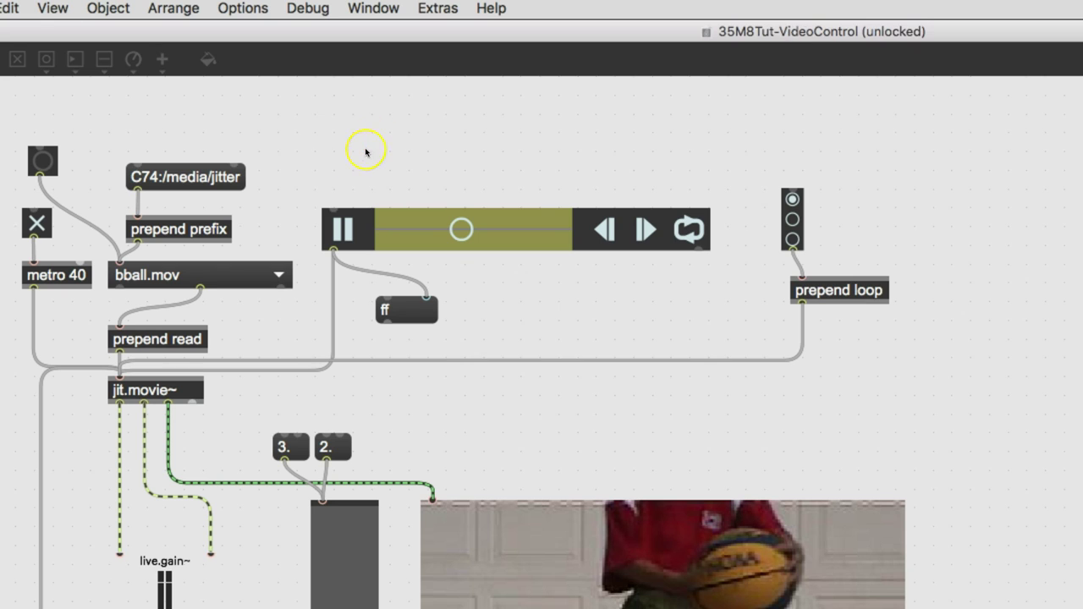
pyautogui.moveTo(327, 179)
pyautogui.mouseDown()
pyautogui.moveTo(395, 318)
pyautogui.moveTo(682, 323)
pyautogui.mouseUp()
pyautogui.press('BackSpace')
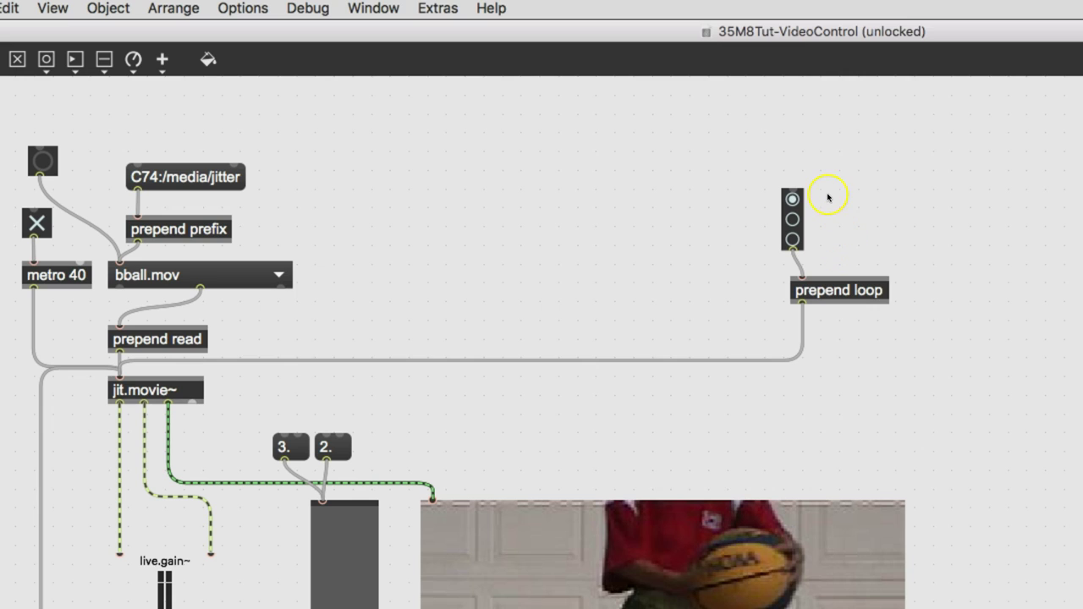
# Step: Add a three-line comment 'Loop Off / Loop On / Palindrome' beside the radio buttons
pyautogui.press('n')
pyautogui.write('Loop')
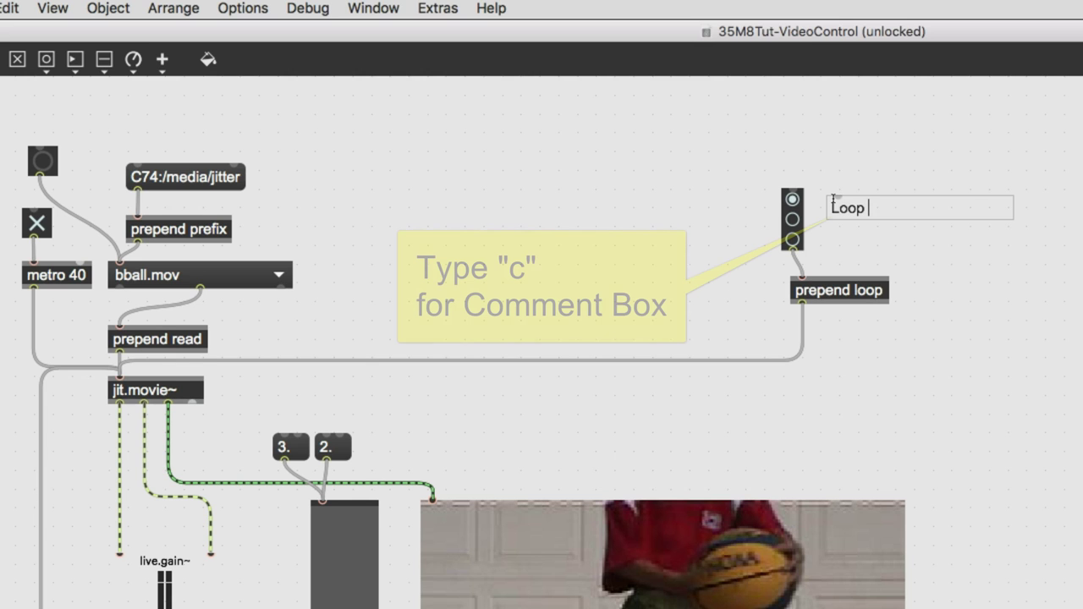
pyautogui.write('Off')
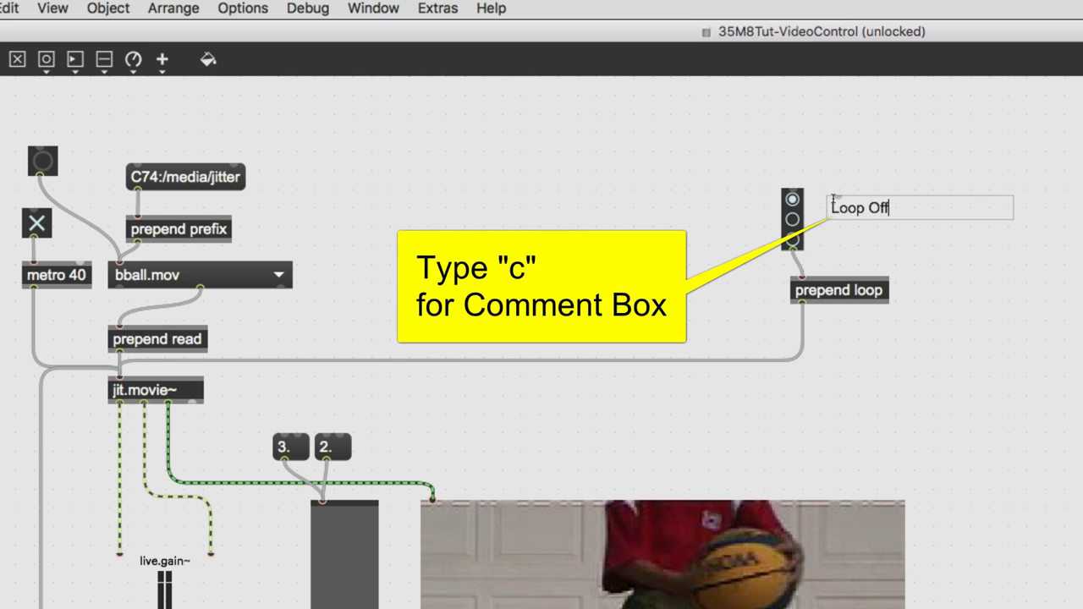
pyautogui.press('Return')
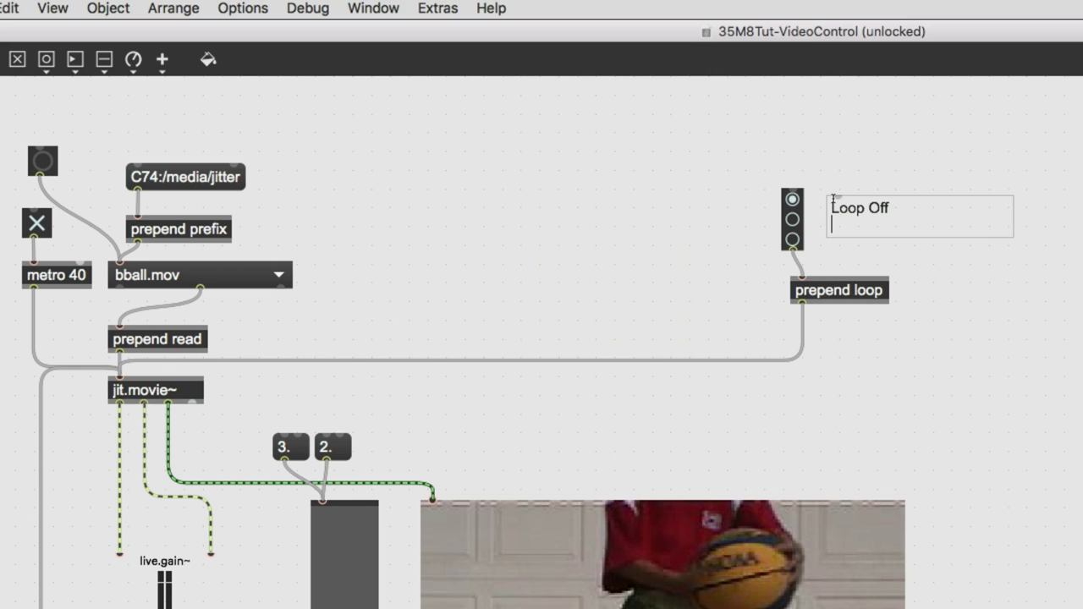
pyautogui.write('Loop On')
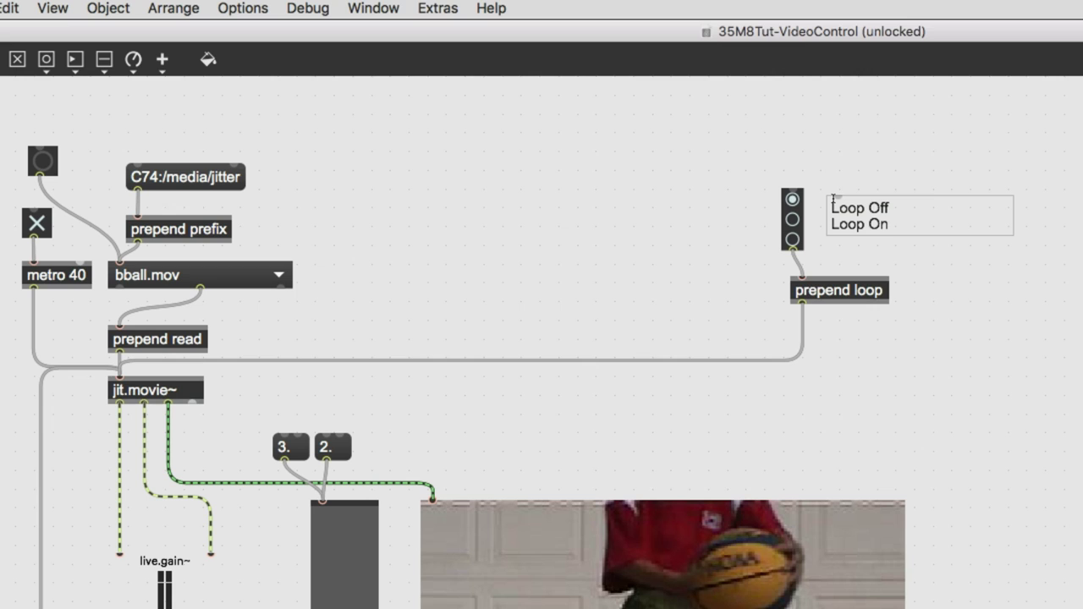
pyautogui.press('Return')
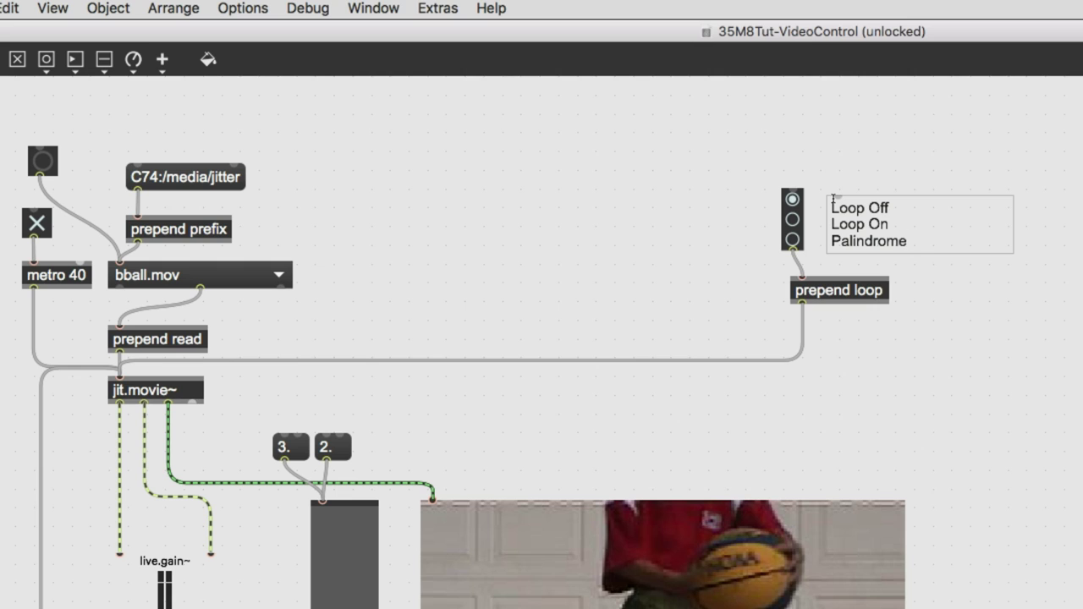
pyautogui.click(949, 304)
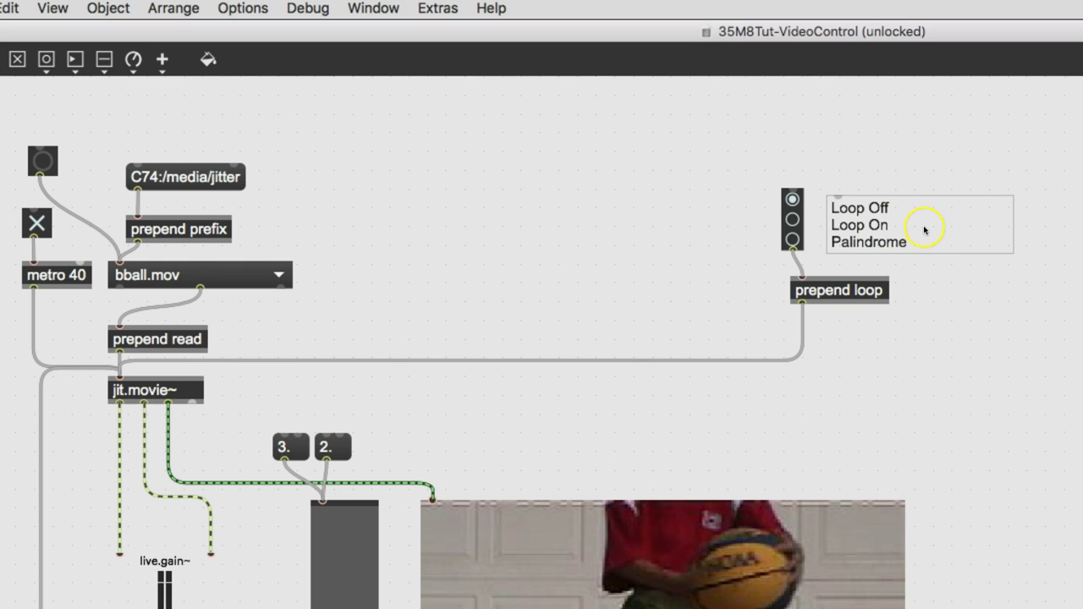
pyautogui.moveTo(924, 227); pyautogui.dragTo(902, 222)
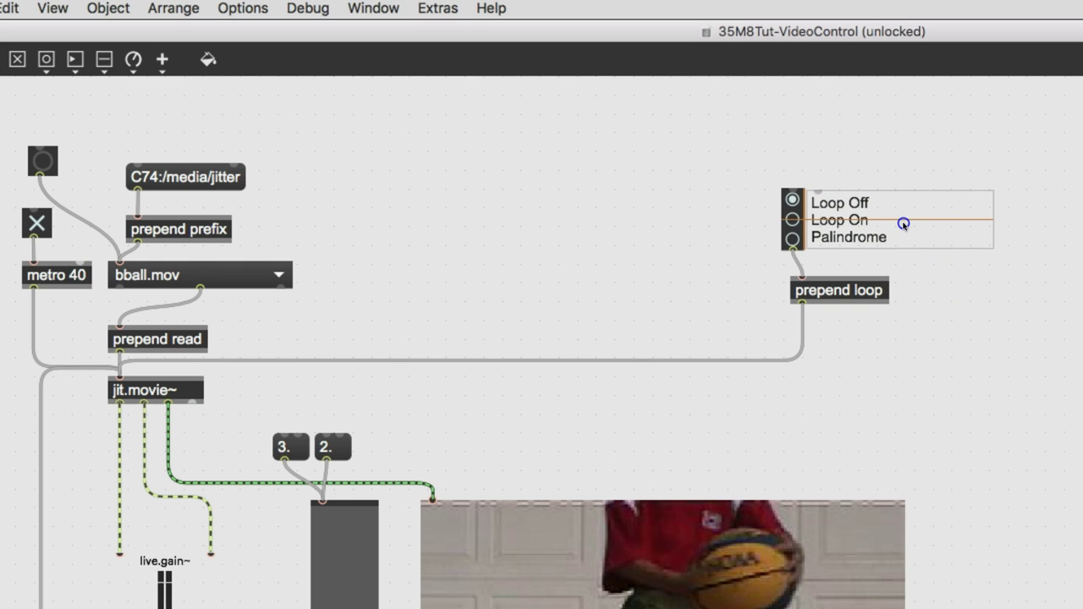
pyautogui.click(950, 288)
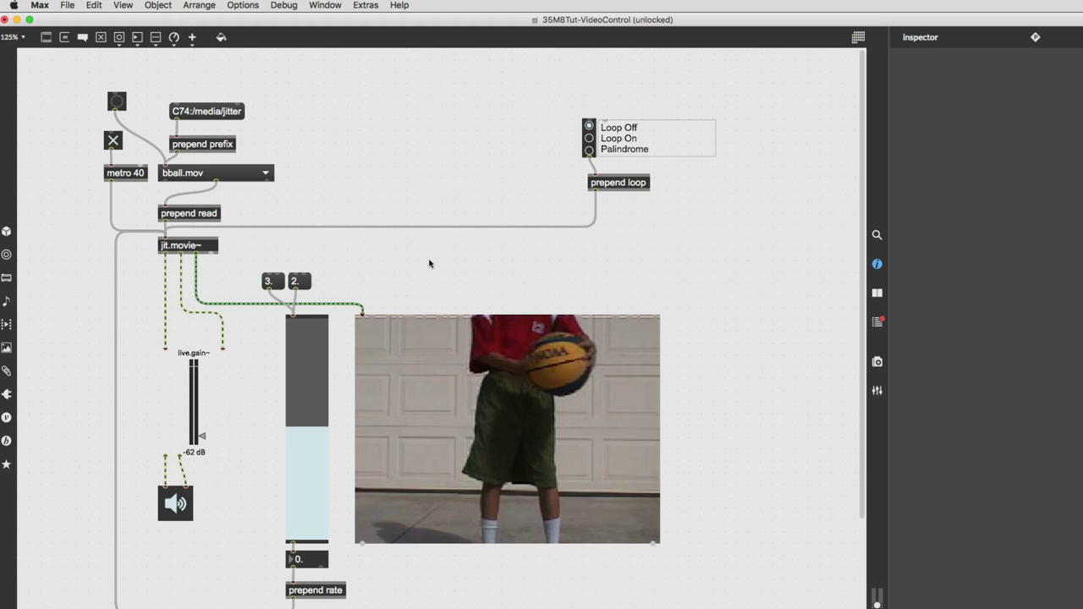
# Step: Create a slider and stretch it into a wide bar above the video
pyautogui.write('n')
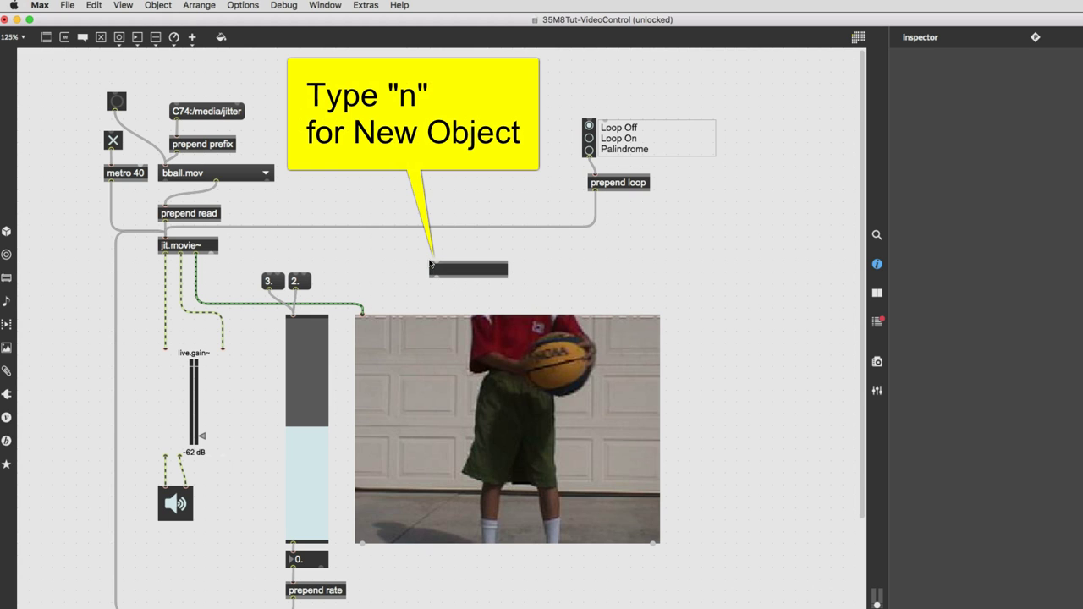
pyautogui.write('slider')
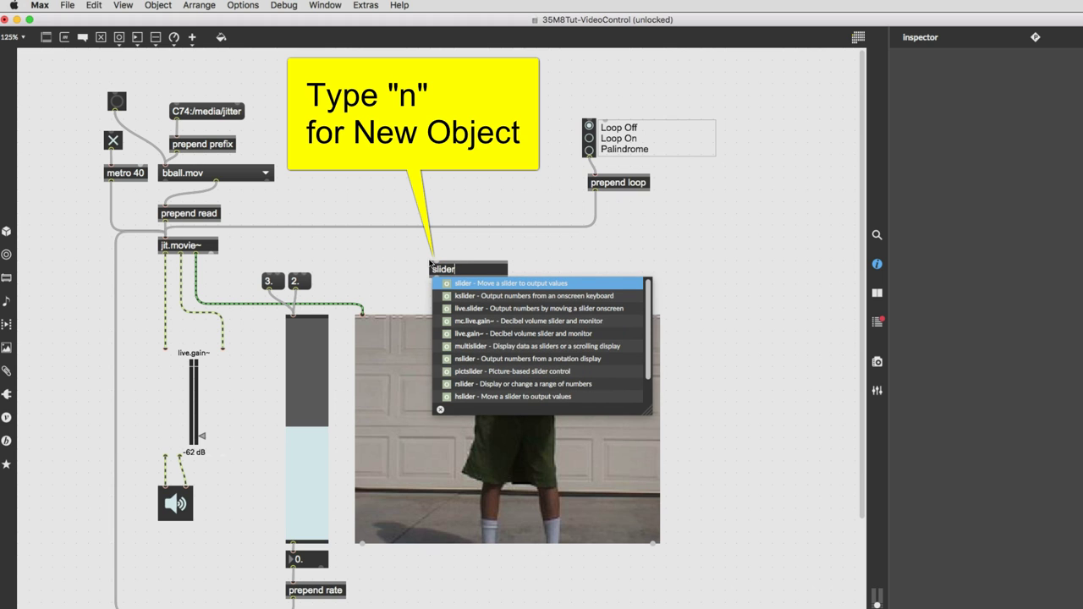
pyautogui.click(400, 253)
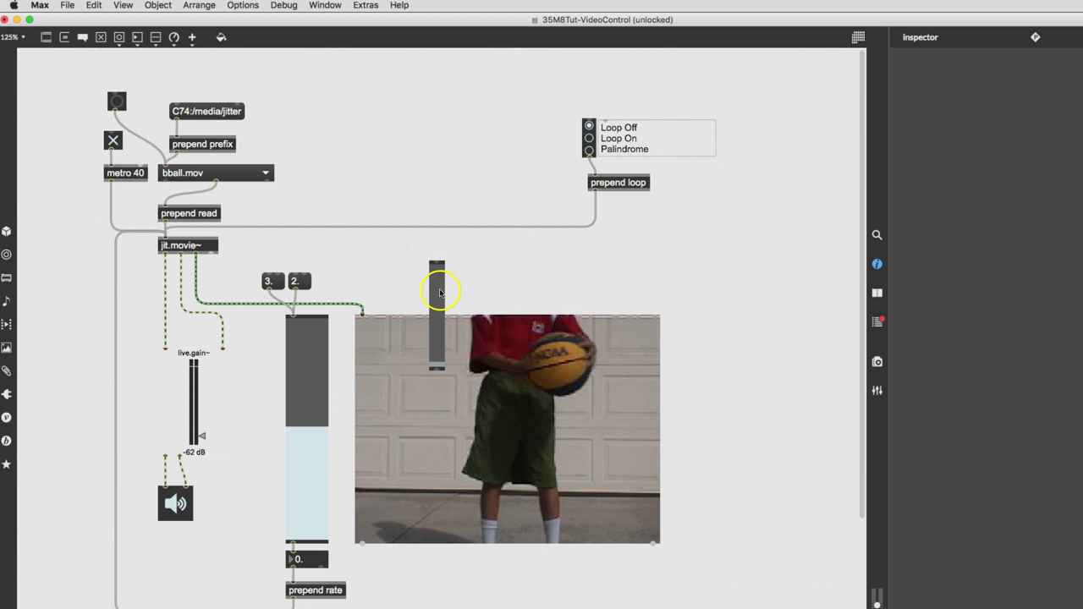
pyautogui.moveTo(439, 291); pyautogui.dragTo(365, 267)
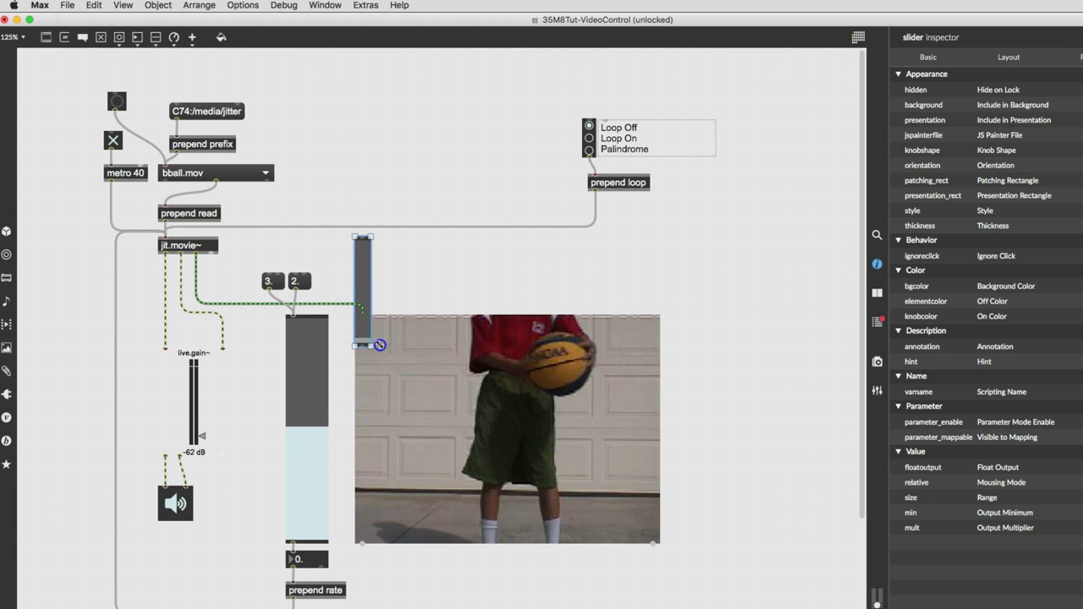
pyautogui.moveTo(368, 343)
pyautogui.mouseDown()
pyautogui.moveTo(576, 325)
pyautogui.moveTo(657, 300)
pyautogui.mouseUp()
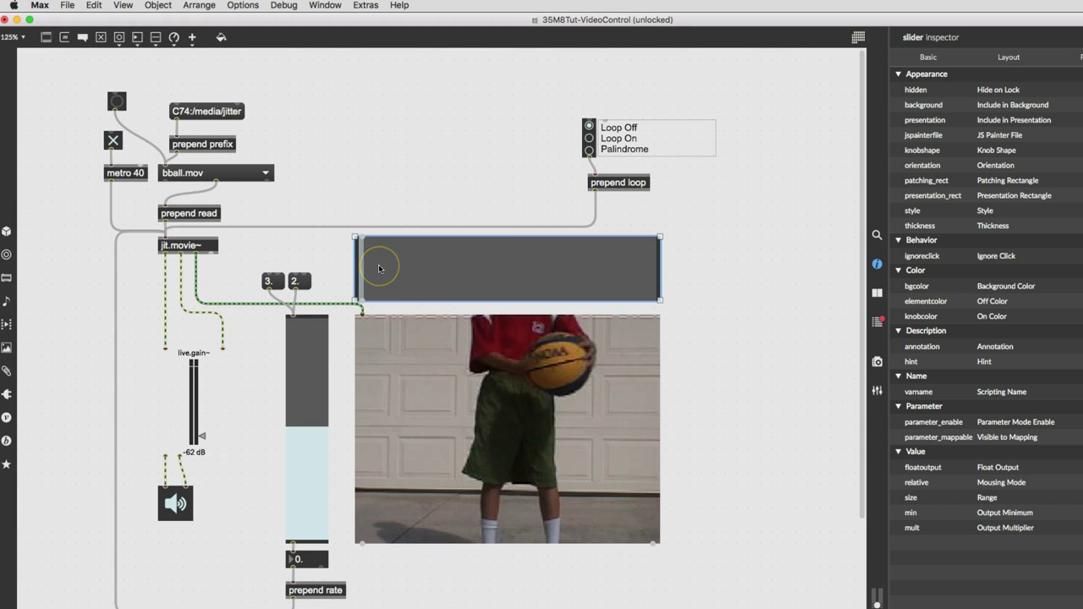
# Step: Lock the patch and test the slider by setting it to about halfway
pyautogui.press('super+e')
pyautogui.moveTo(364, 266)
pyautogui.mouseDown()
pyautogui.moveTo(525, 277)
pyautogui.moveTo(513, 279)
pyautogui.mouseUp()
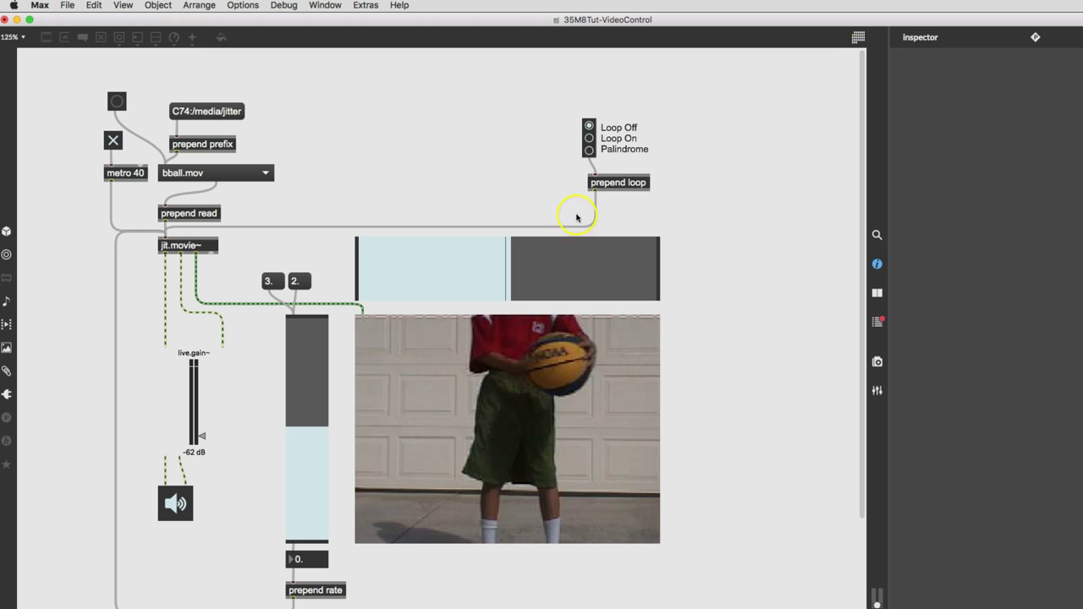
pyautogui.press('super+e')
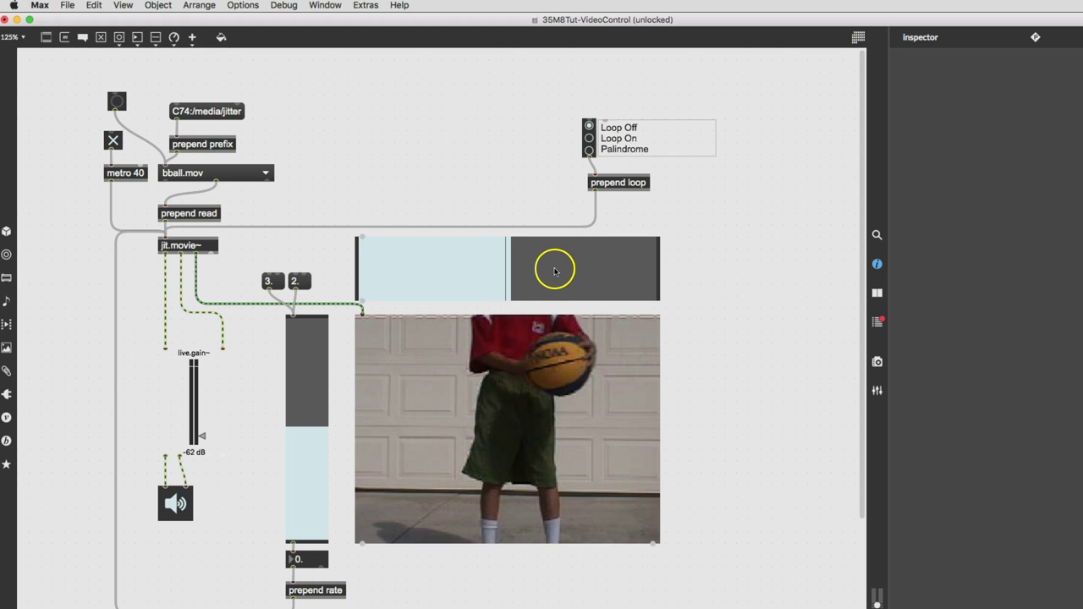
# Step: Change the slider's Knob Shape from Indicator+ to Indicator in the Inspector
pyautogui.click(554, 271)
pyautogui.click(580, 270)
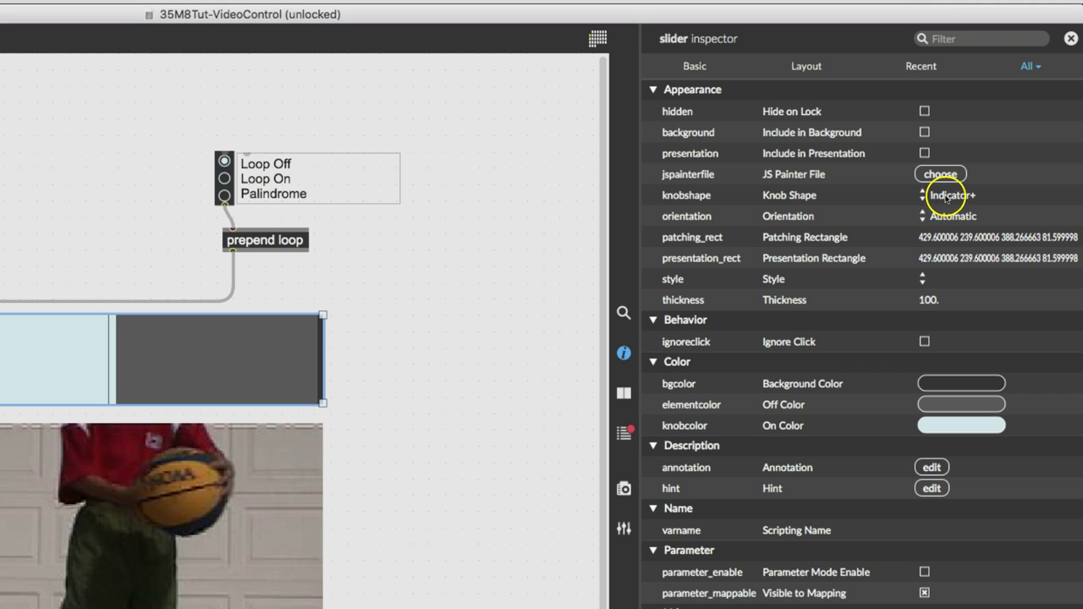
pyautogui.click(944, 197)
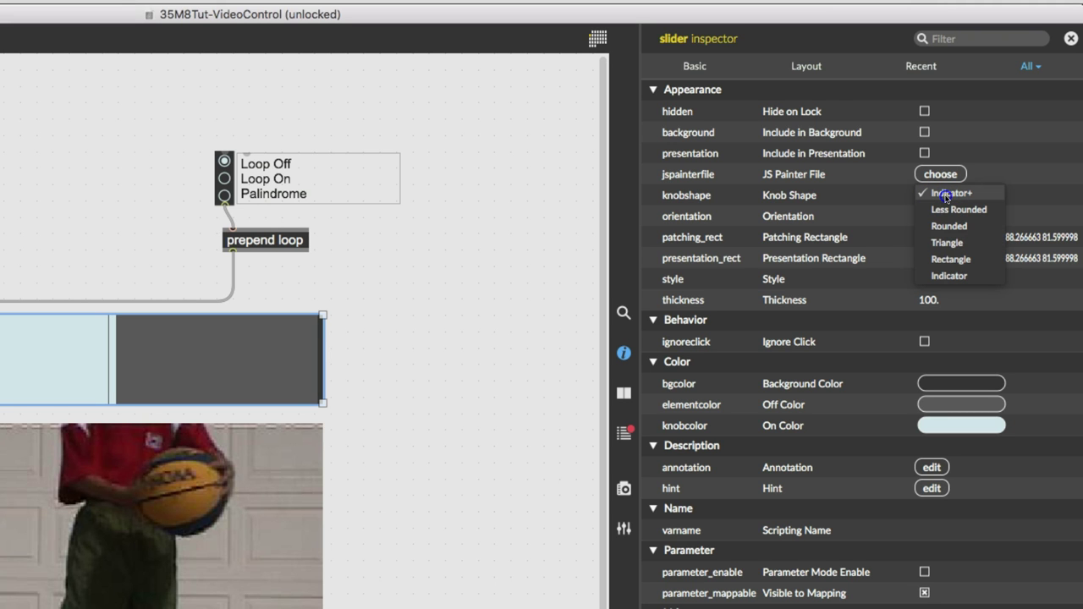
pyautogui.click(945, 196)
pyautogui.click(946, 197)
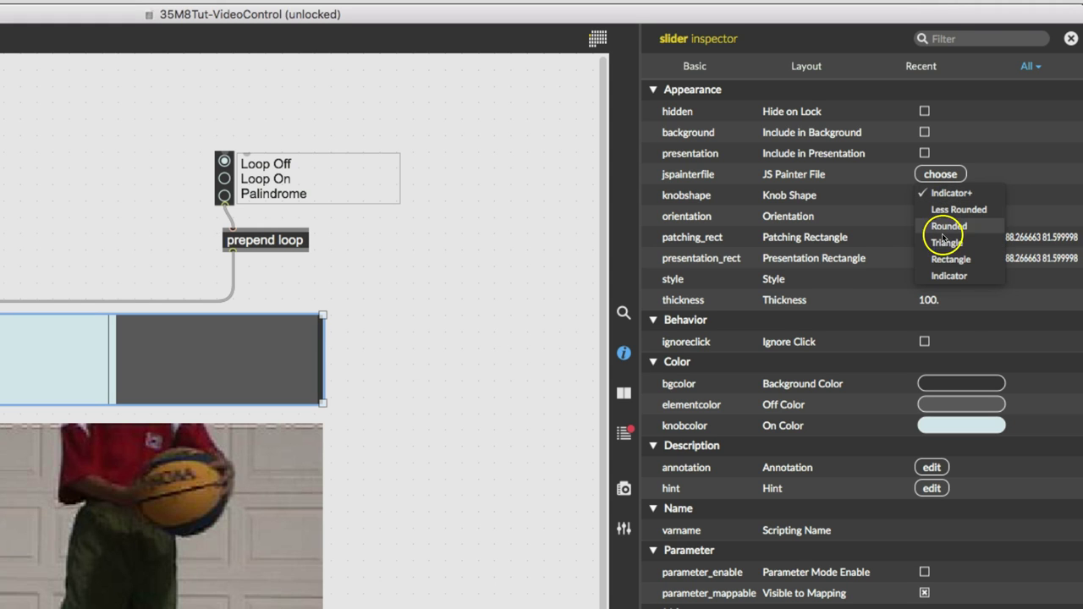
pyautogui.click(946, 277)
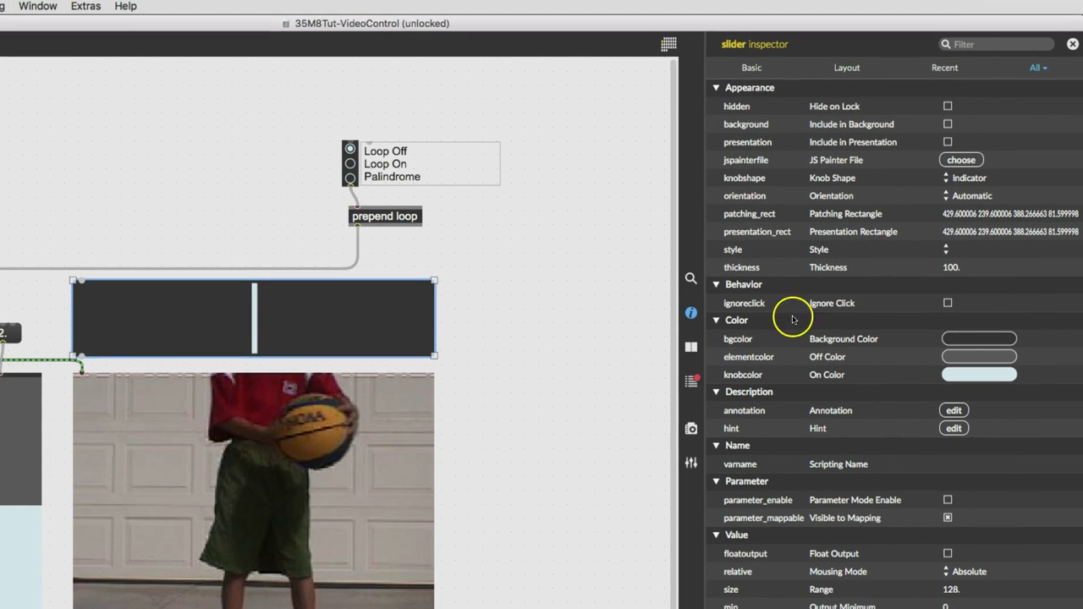
# Step: Set the slider's Background Color opacity to 0% and its On Color to red
pyautogui.click(973, 341)
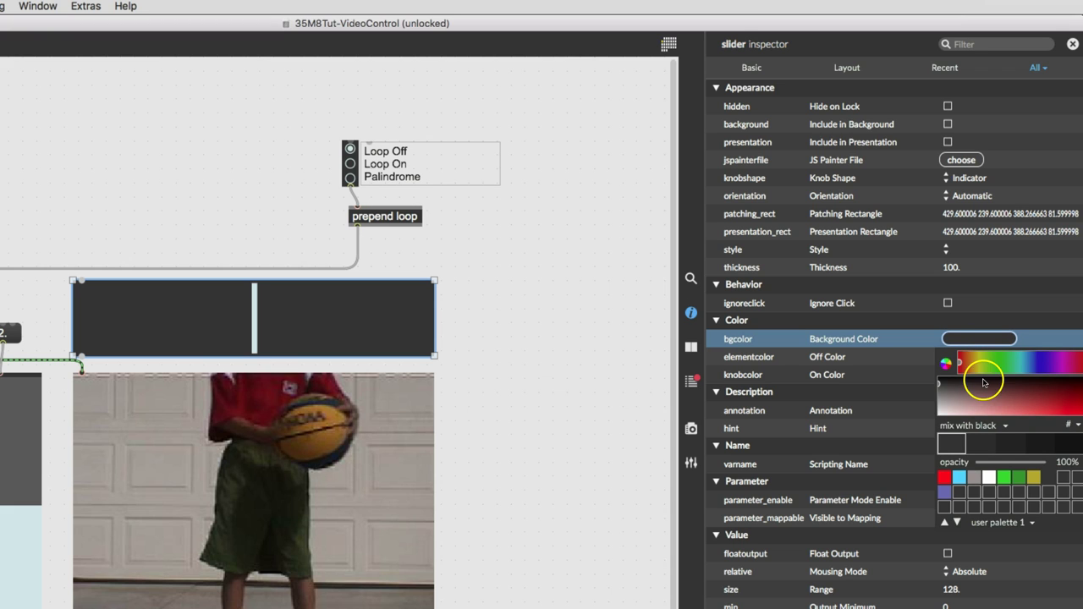
pyautogui.moveTo(1043, 468); pyautogui.dragTo(972, 464)
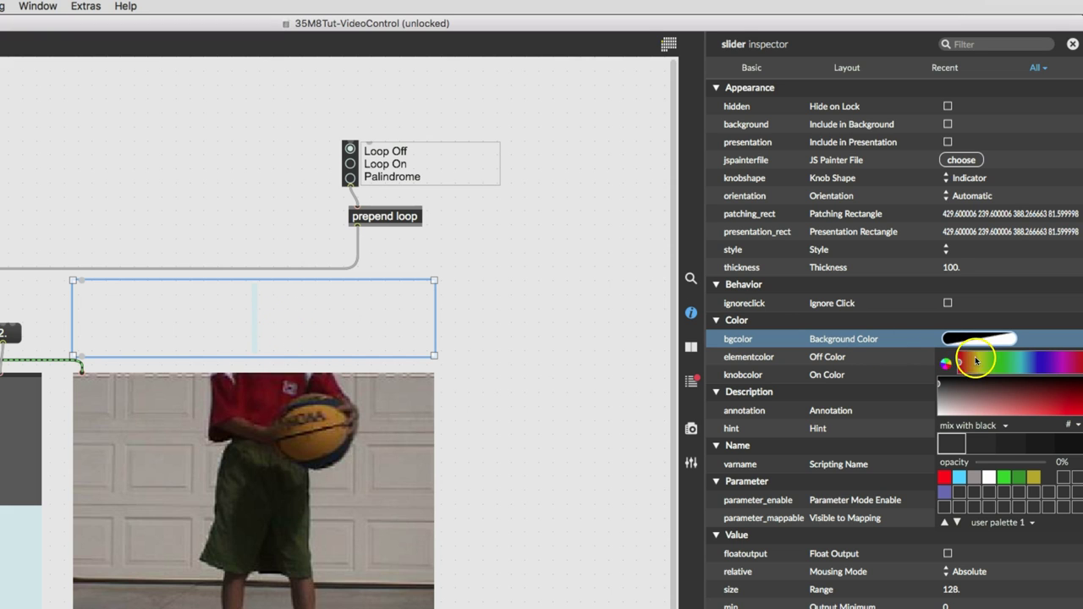
pyautogui.click(889, 361)
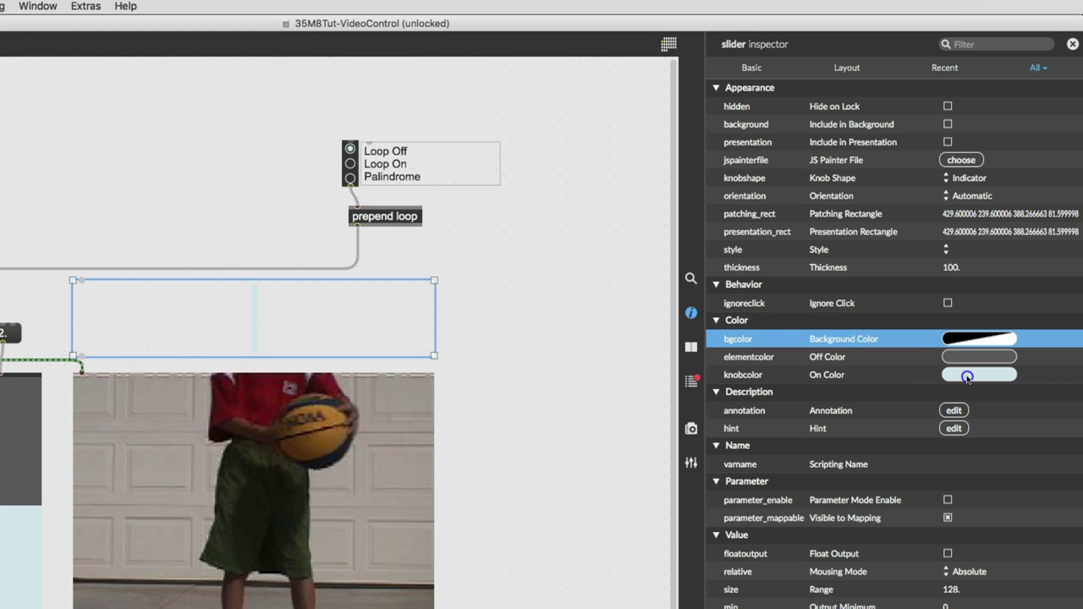
pyautogui.click(967, 376)
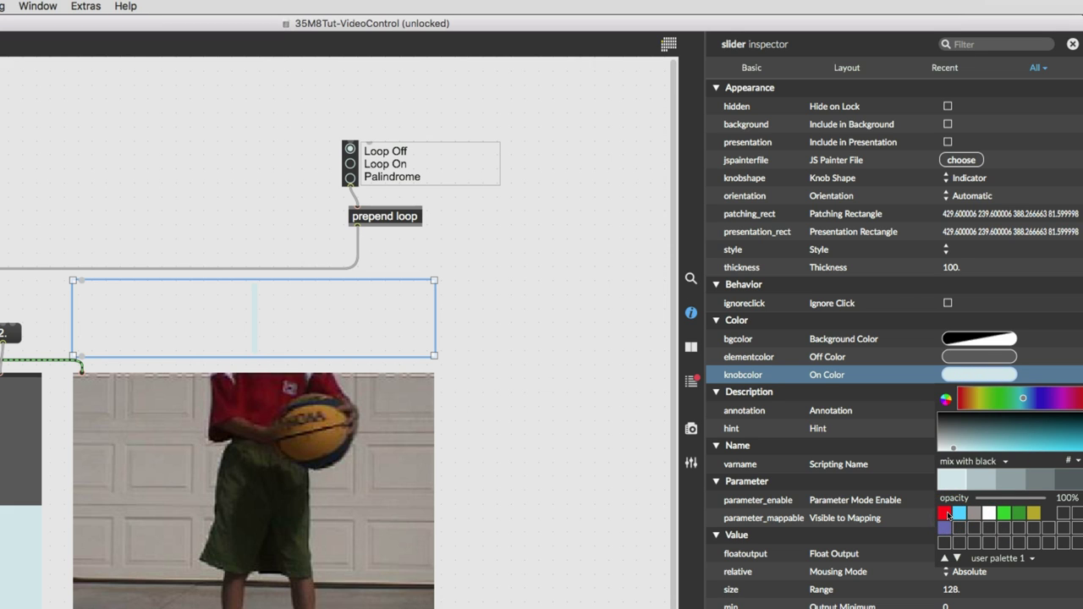
pyautogui.click(946, 512)
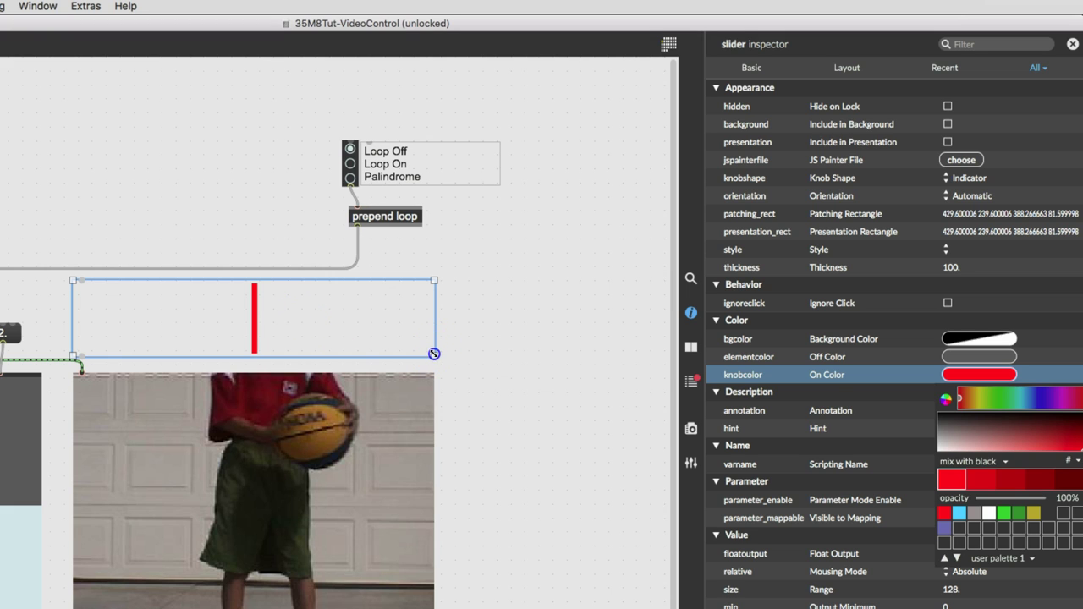
# Step: Stretch the slider down over the video and shift it slightly down-left
pyautogui.moveTo(434, 354); pyautogui.dragTo(434, 488)
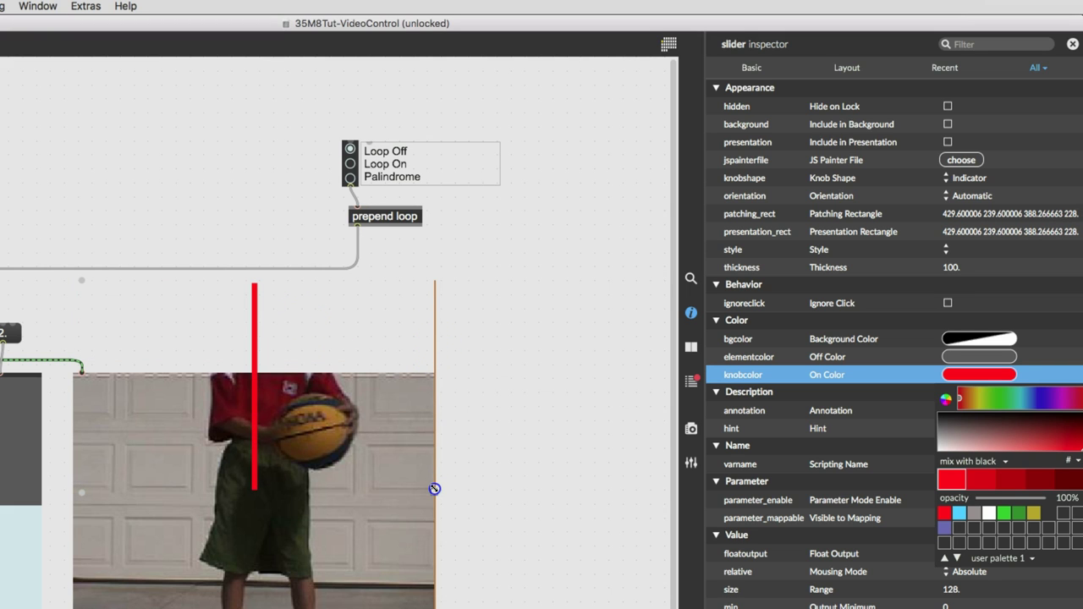
pyautogui.moveTo(345, 325)
pyautogui.mouseDown()
pyautogui.moveTo(347, 399)
pyautogui.moveTo(345, 356)
pyautogui.mouseUp()
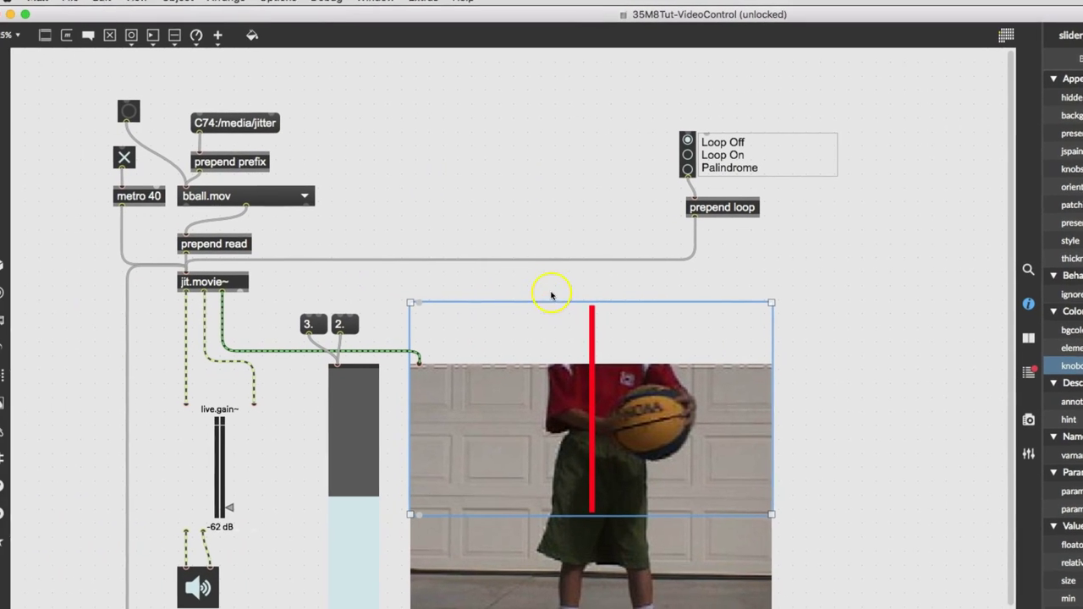
pyautogui.click(551, 271)
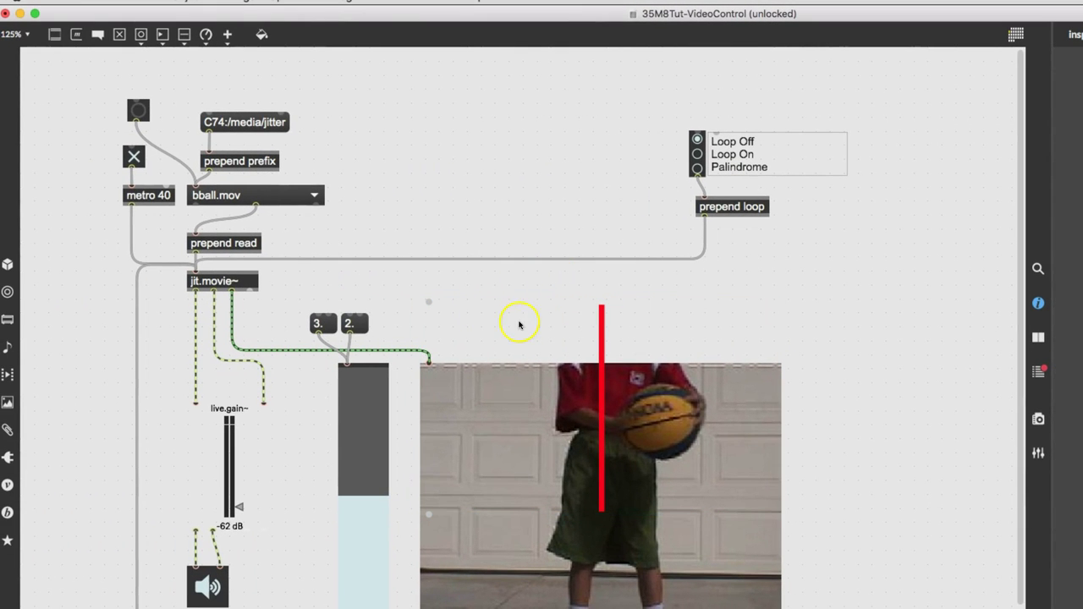
pyautogui.click(548, 329)
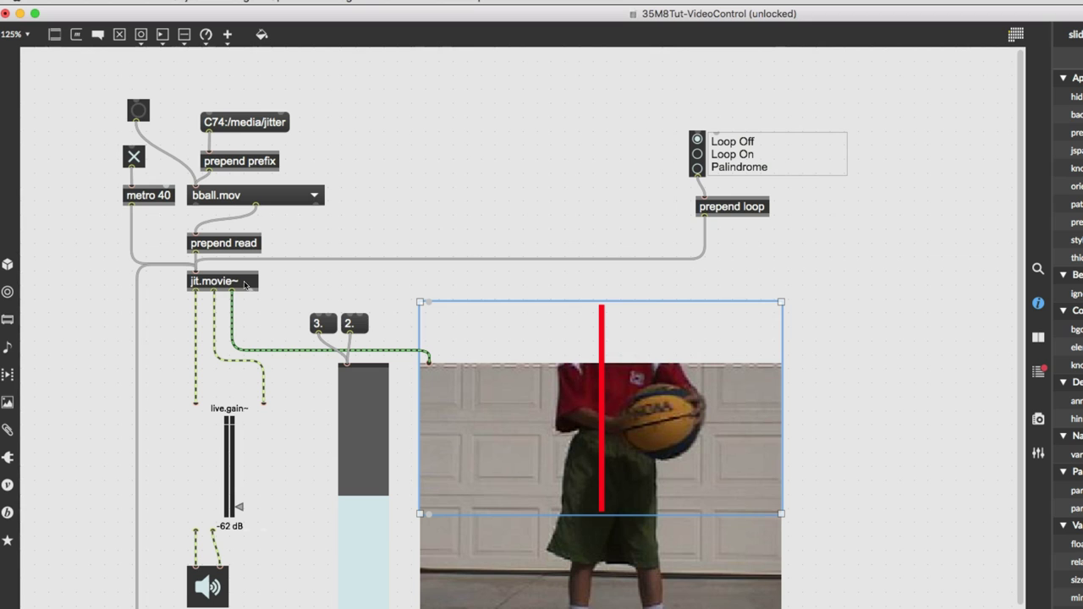
# Step: Move the prepend read box up just beneath the bball.mov menu
pyautogui.click(216, 245)
pyautogui.moveTo(216, 245); pyautogui.dragTo(218, 231)
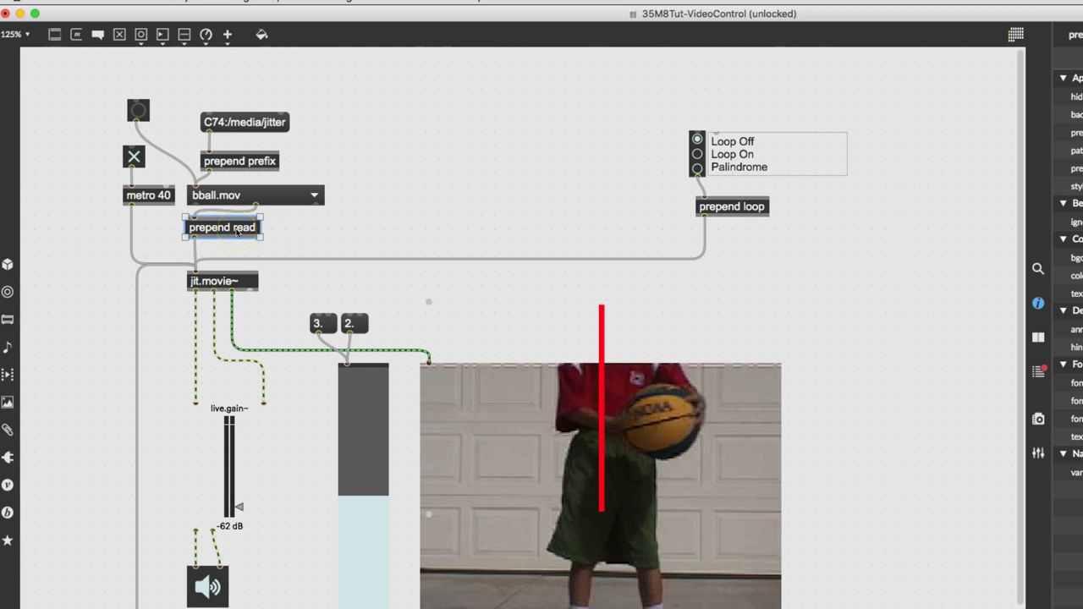
pyautogui.click(280, 233)
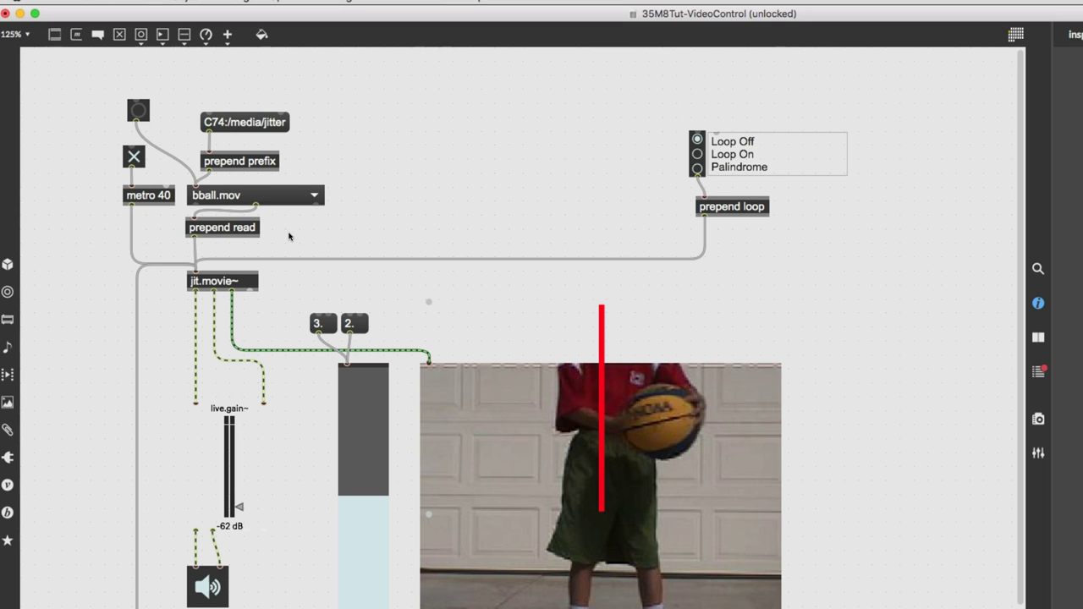
# Step: Create a pipe 20 object and patch prepend read's outlet into it
pyautogui.write('n')
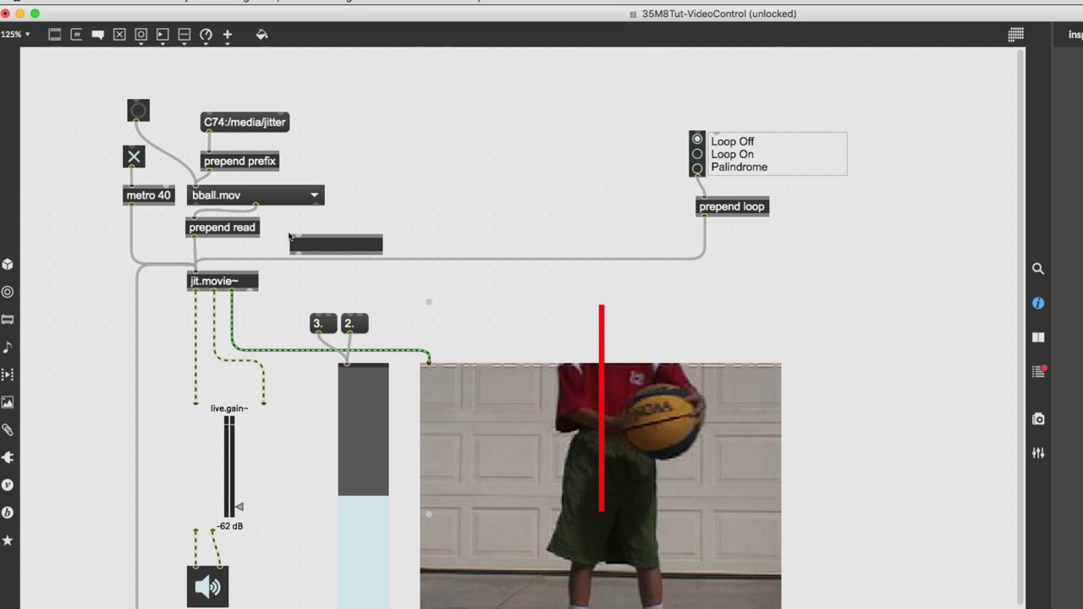
pyautogui.write('pi')
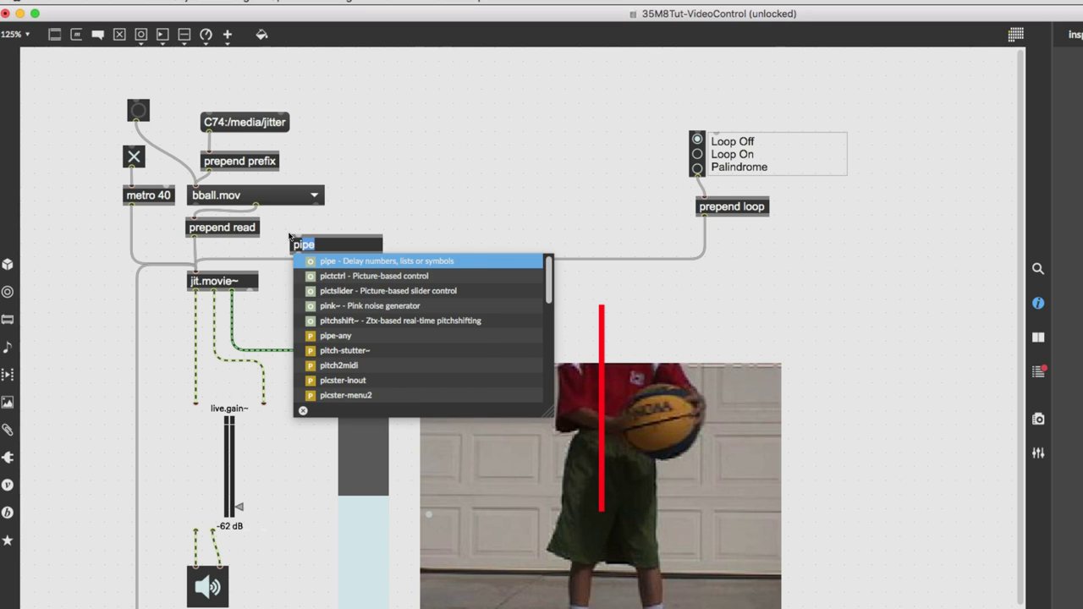
pyautogui.write('p')
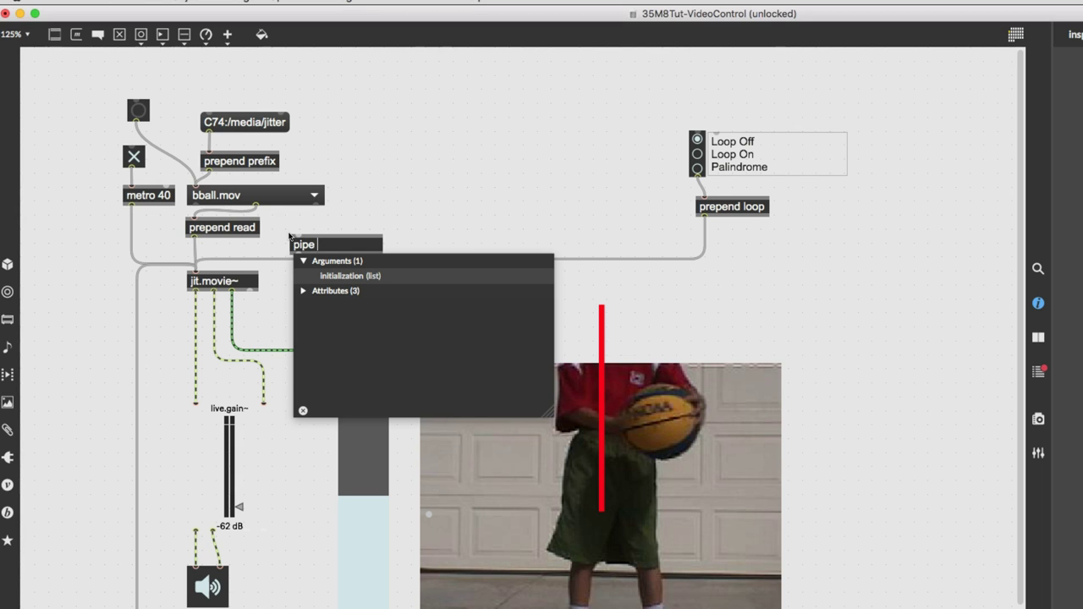
pyautogui.click(293, 238)
pyautogui.click(383, 203)
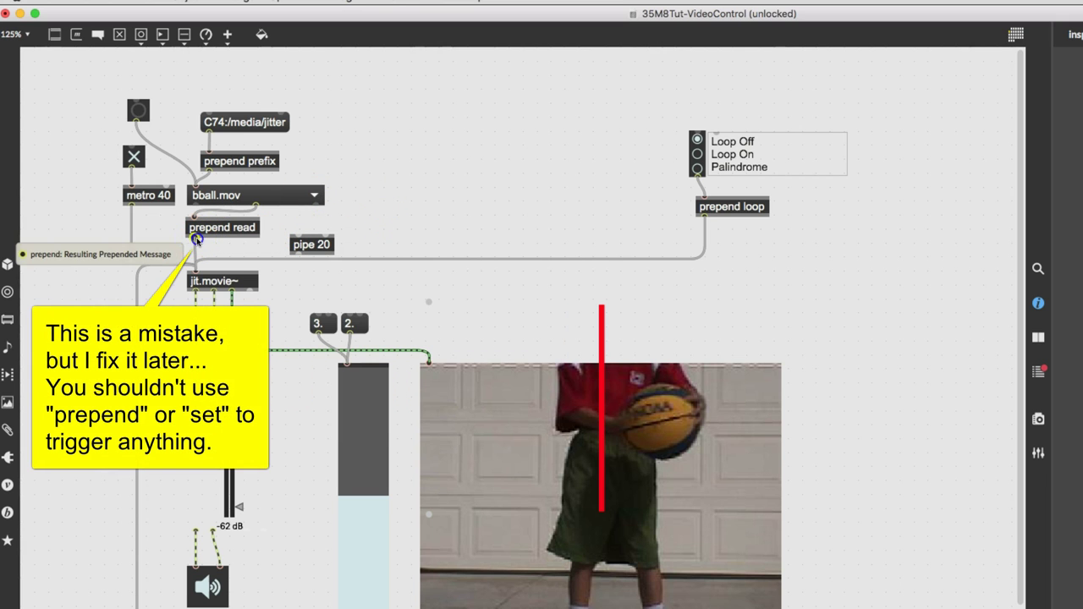
pyautogui.moveTo(196, 243)
pyautogui.mouseDown()
pyautogui.moveTo(264, 247)
pyautogui.moveTo(267, 221)
pyautogui.moveTo(296, 213)
pyautogui.moveTo(296, 240)
pyautogui.mouseUp()
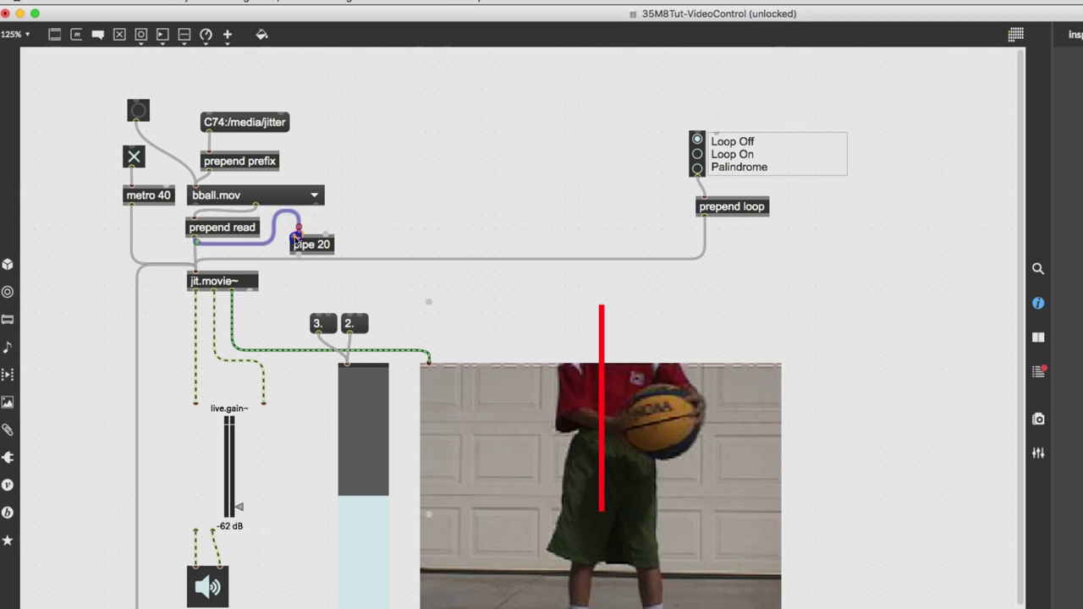
# Step: Nudge pipe 20 up into place beside prepend read
pyautogui.click(304, 245)
pyautogui.press('Left')
pyautogui.press('Up')
pyautogui.press('Up')
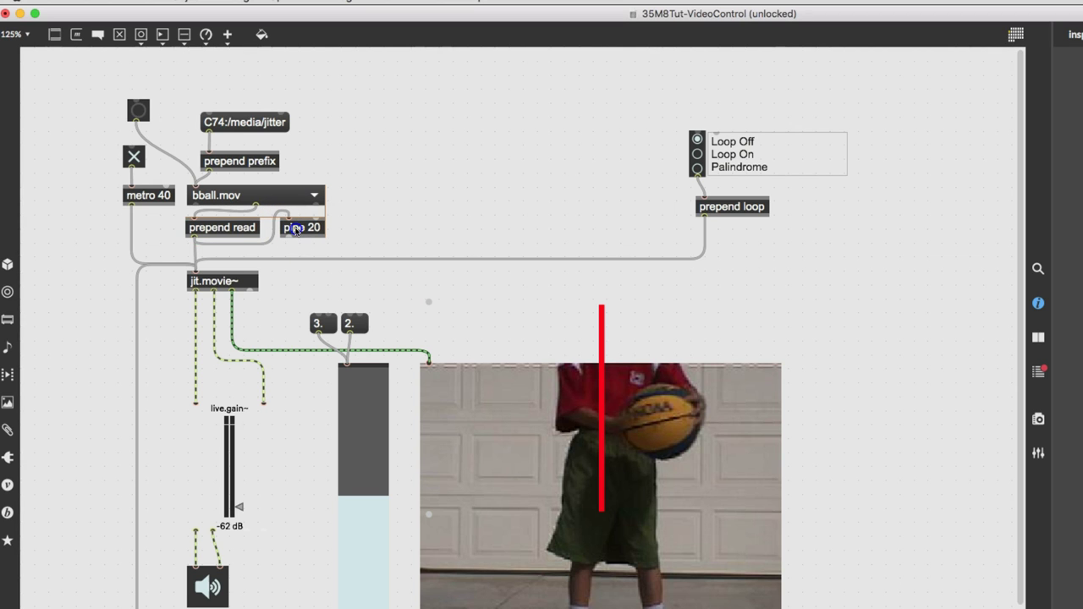
pyautogui.moveTo(205, 229); pyautogui.dragTo(241, 234)
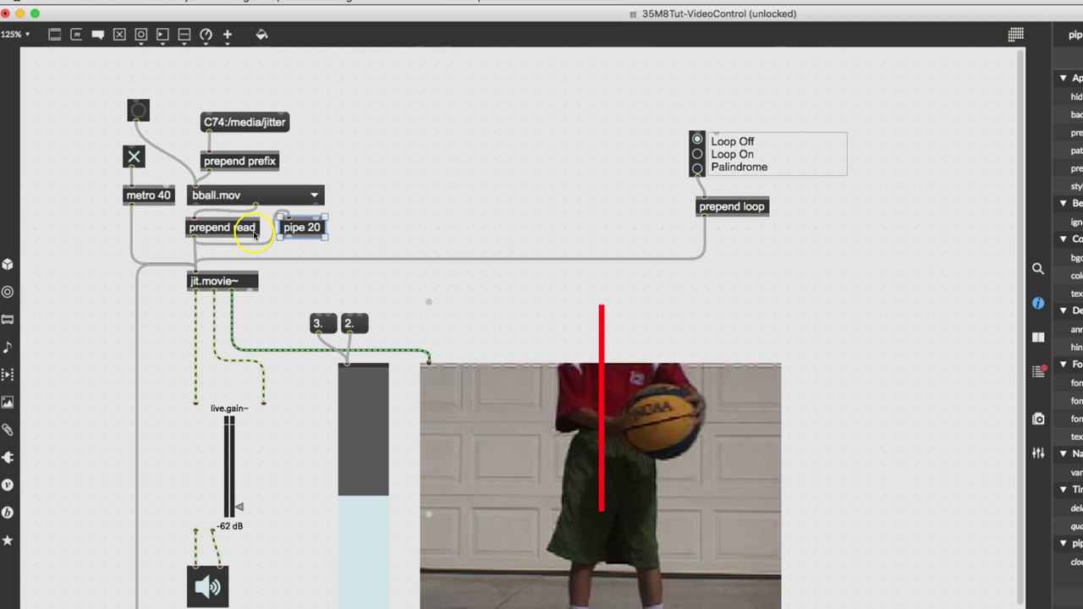
pyautogui.doubleClick(291, 228)
pyautogui.click(295, 248)
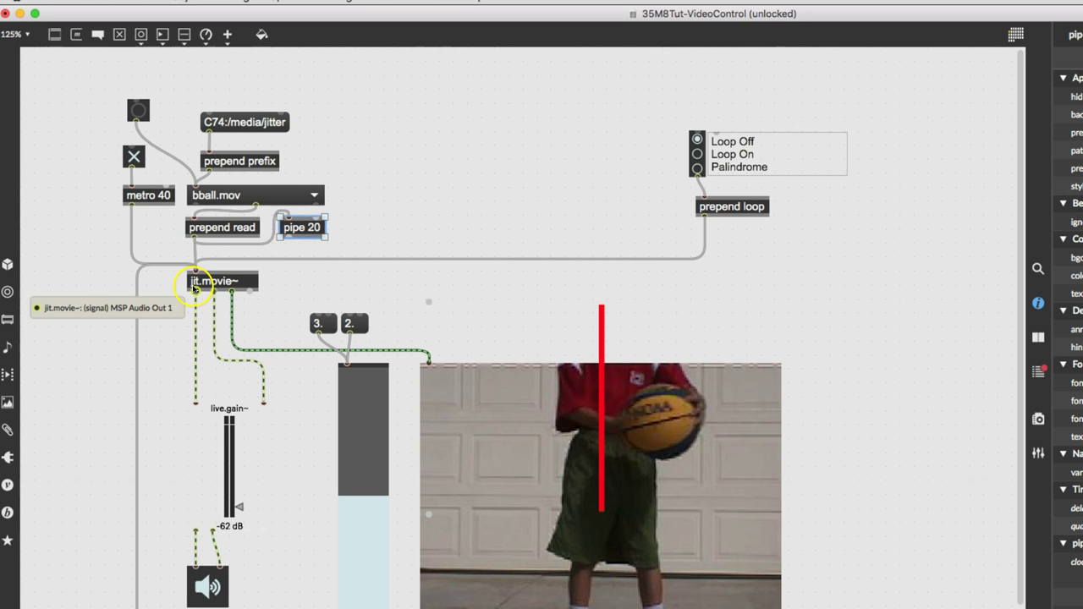
# Step: Add a getduration message under pipe 20, fed by pipe 20's output
pyautogui.click(295, 251)
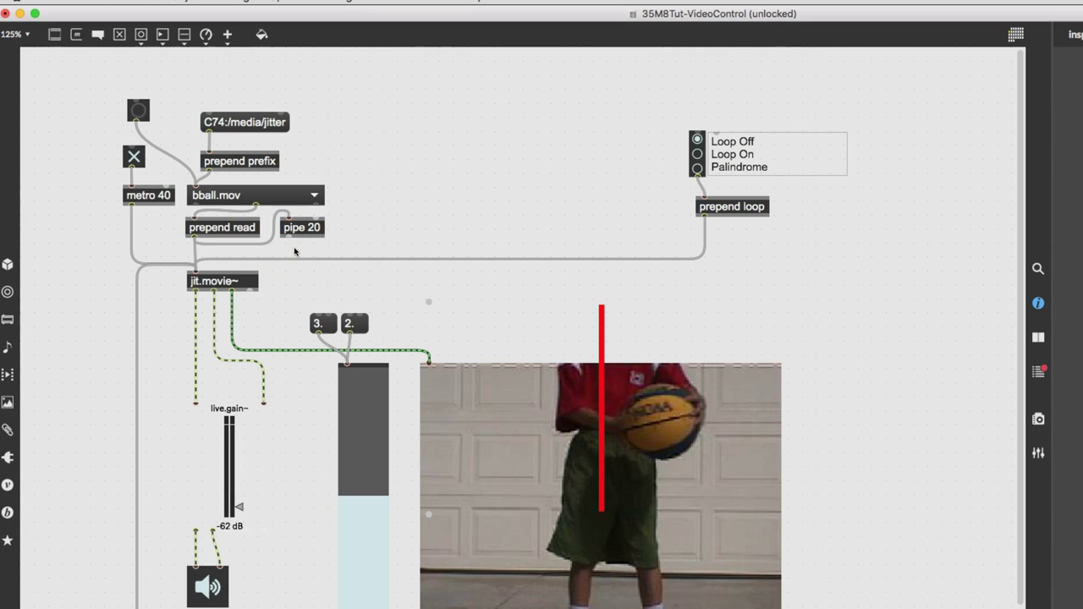
pyautogui.press('n')
pyautogui.write('g')
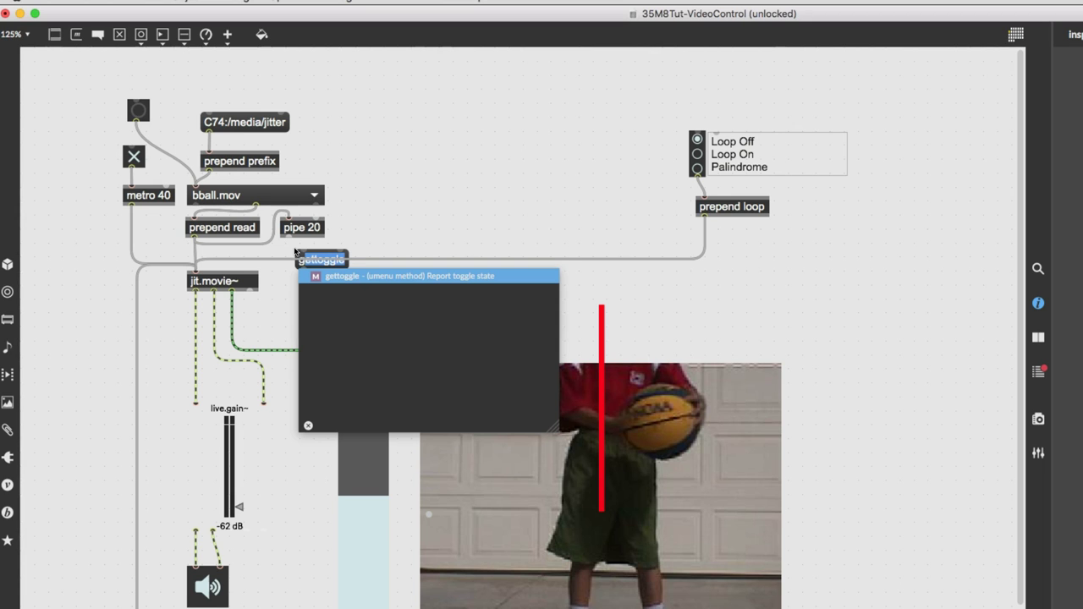
pyautogui.write('etdu')
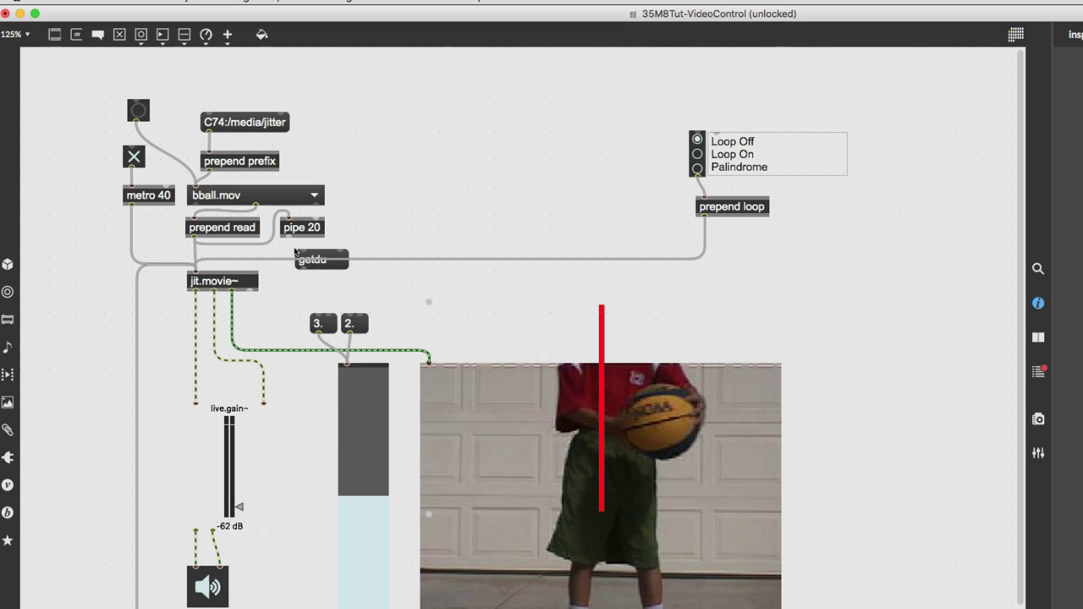
pyautogui.write('n')
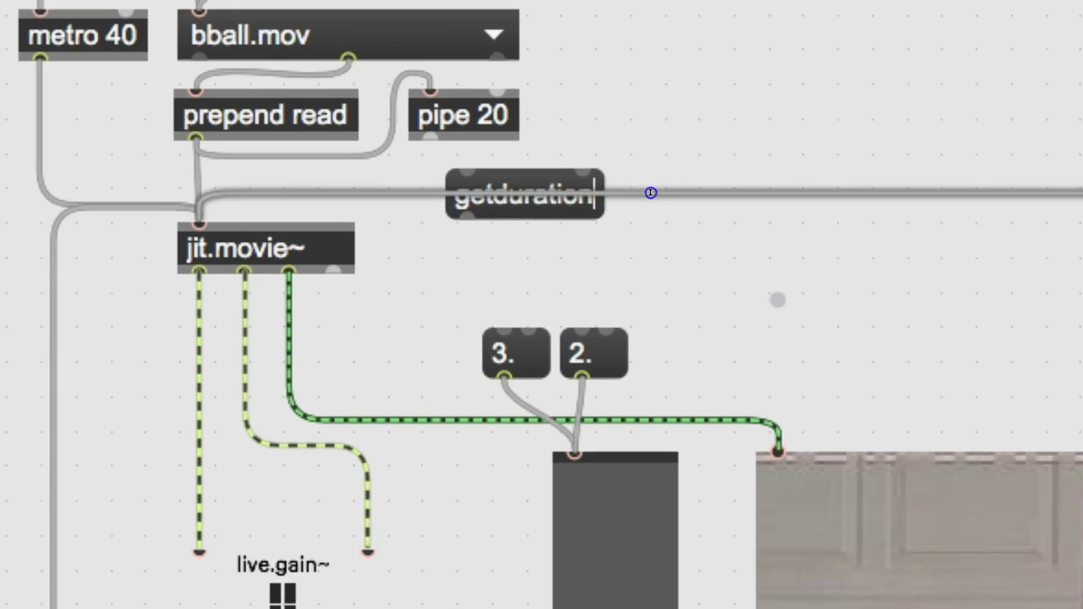
pyautogui.click(379, 259)
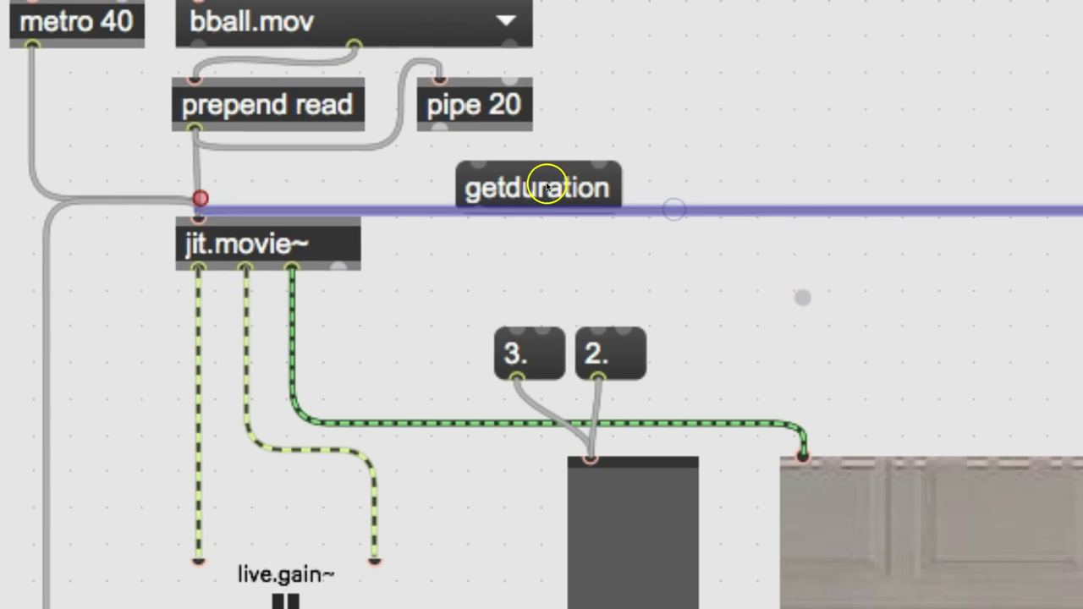
pyautogui.moveTo(547, 186); pyautogui.dragTo(503, 176)
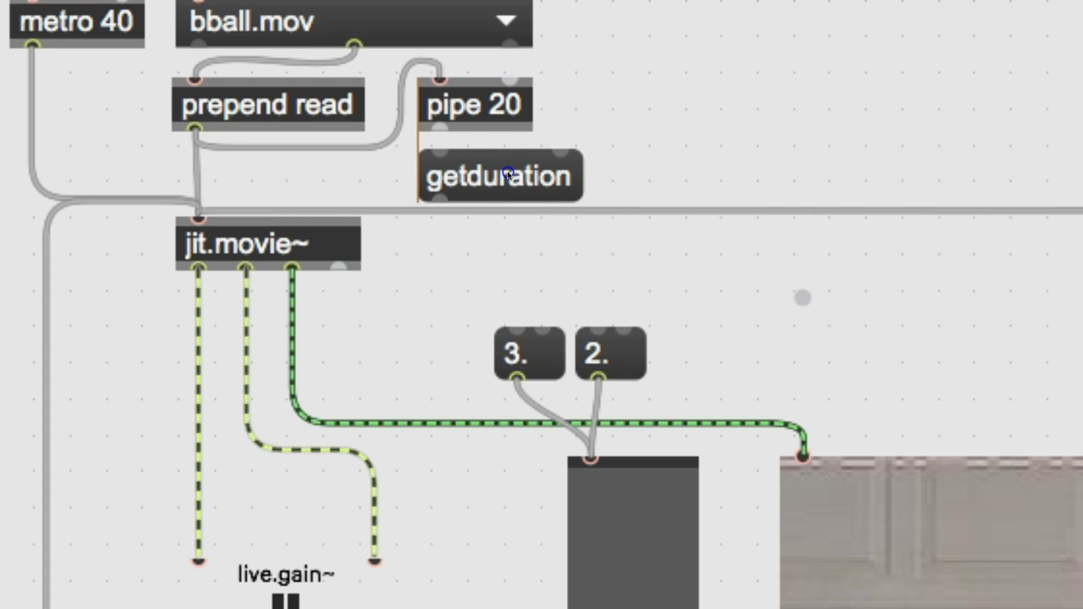
pyautogui.moveTo(439, 127)
pyautogui.mouseDown()
pyautogui.moveTo(439, 193)
pyautogui.moveTo(203, 210)
pyautogui.mouseUp()
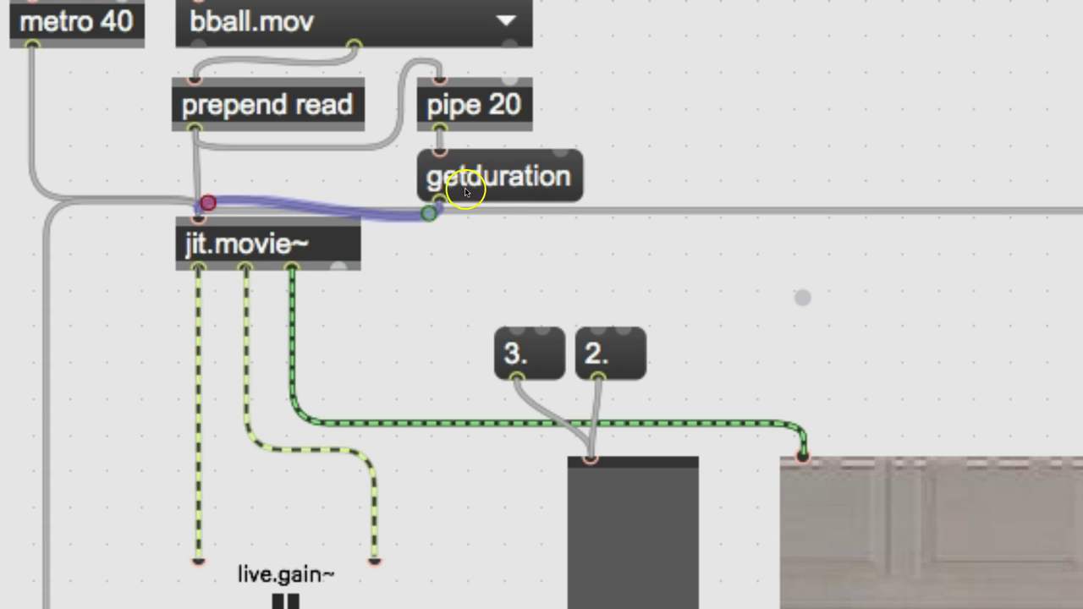
pyautogui.click(380, 302)
# Step: Add an empty message box fed by jit.movie~'s rightmost outlet
pyautogui.press('n')
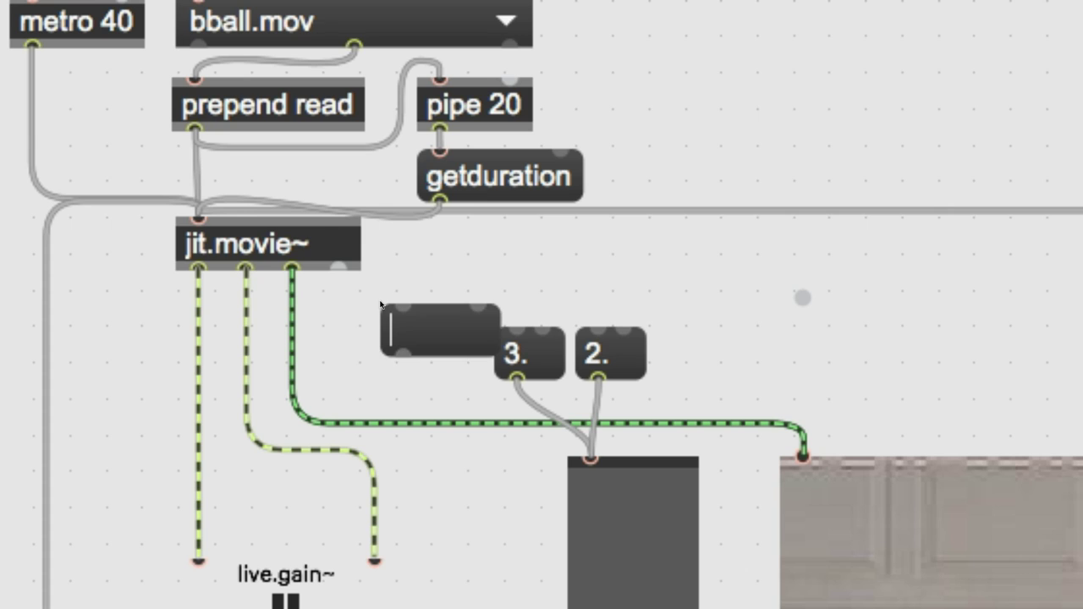
pyautogui.moveTo(337, 270); pyautogui.dragTo(476, 307)
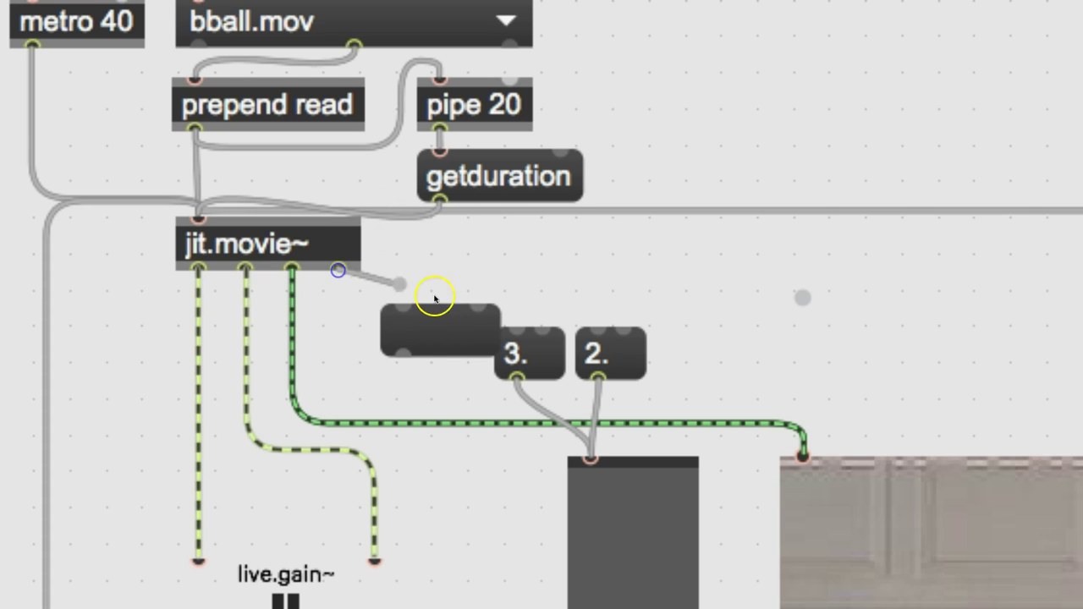
pyautogui.moveTo(419, 335); pyautogui.dragTo(362, 316)
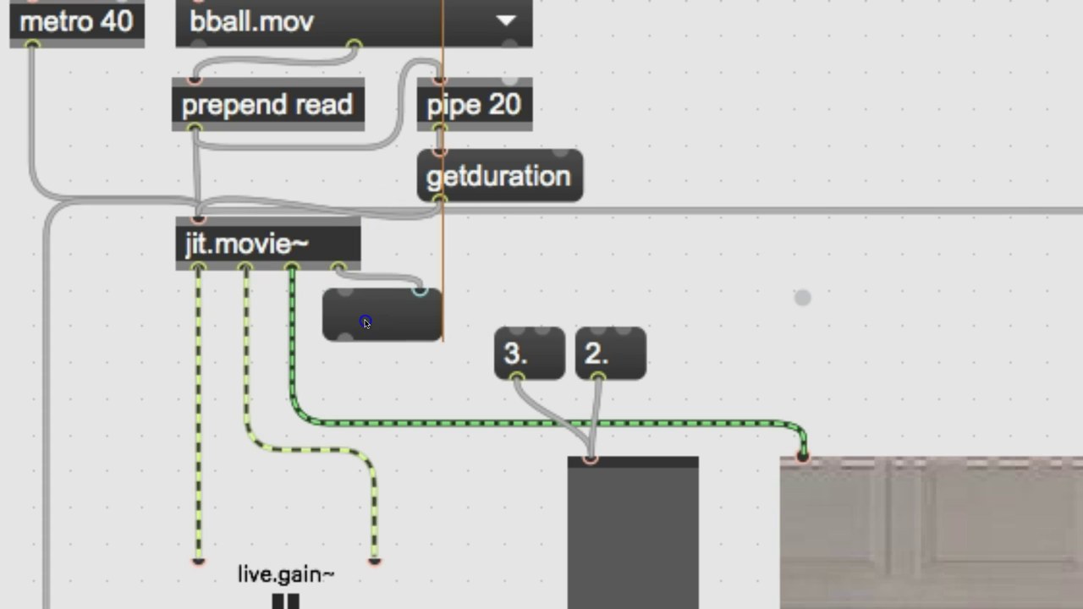
# Step: Widen the new message box and move the 3. and 2. number boxes down
pyautogui.moveTo(438, 342); pyautogui.dragTo(539, 341)
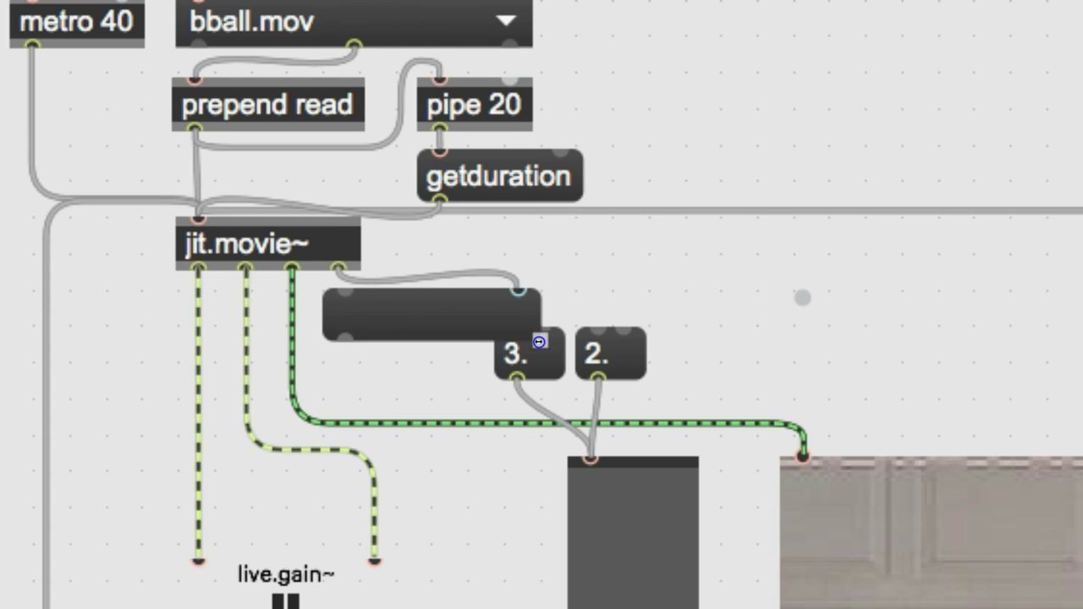
pyautogui.moveTo(679, 362); pyautogui.dragTo(489, 373)
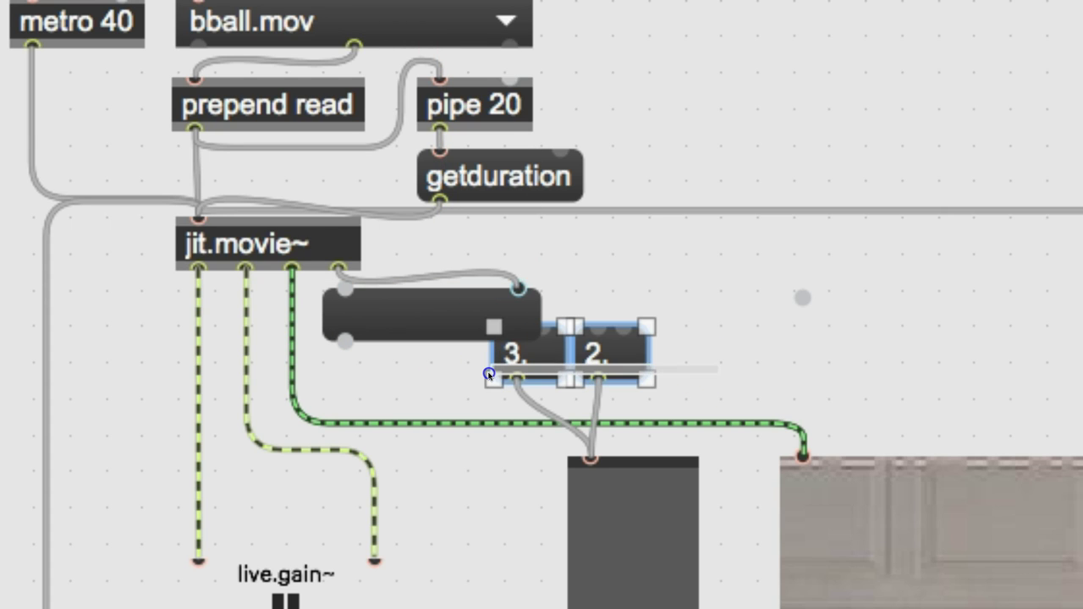
pyautogui.moveTo(626, 362); pyautogui.dragTo(617, 387)
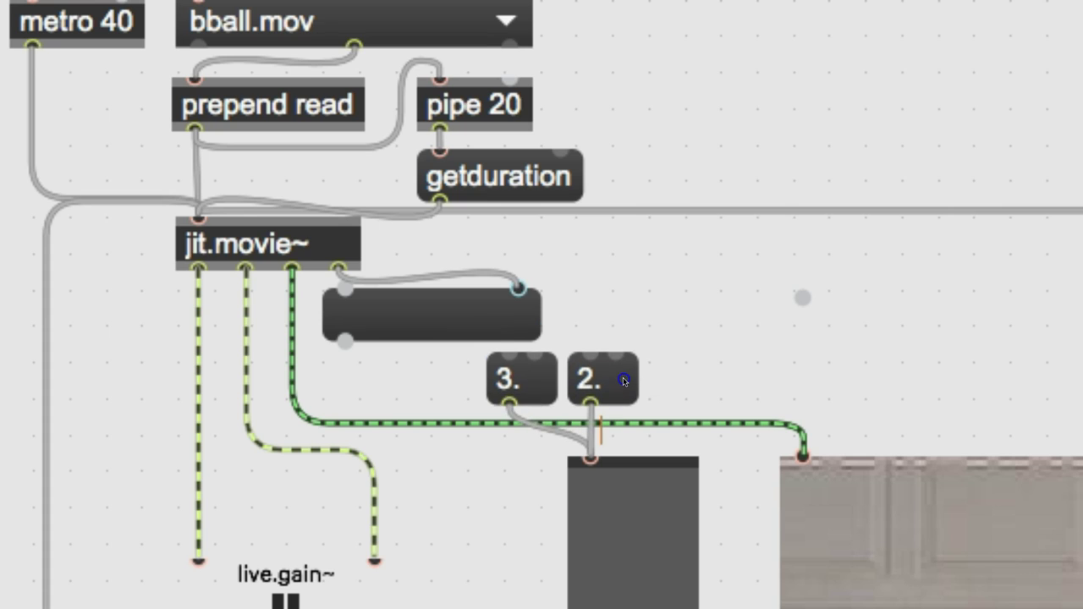
pyautogui.click(699, 295)
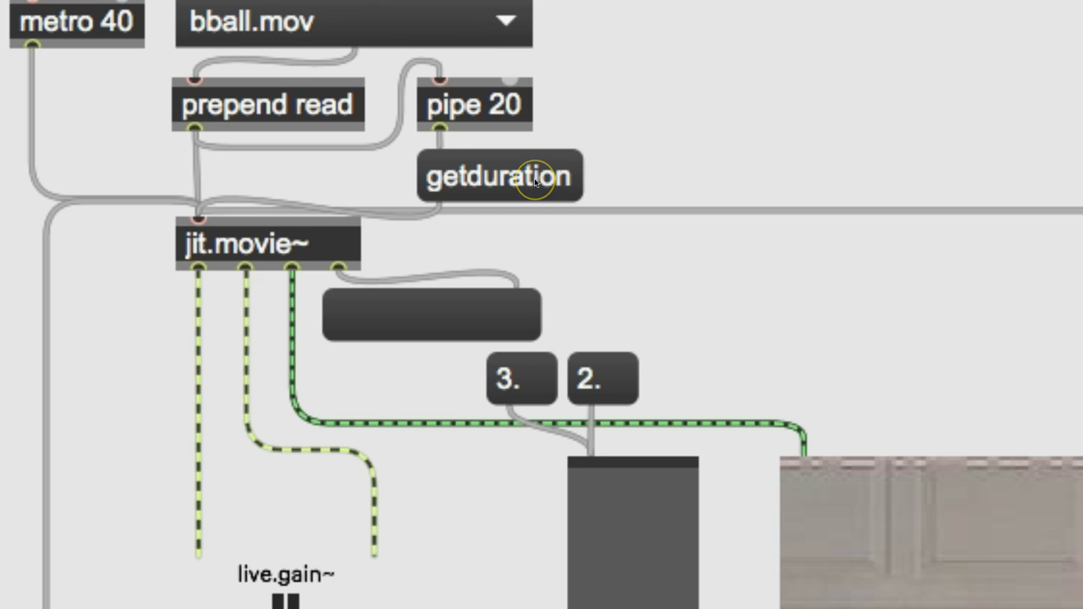
# Step: Query getduration so the box reads duration 2719, then unlock the patch
pyautogui.click(530, 177)
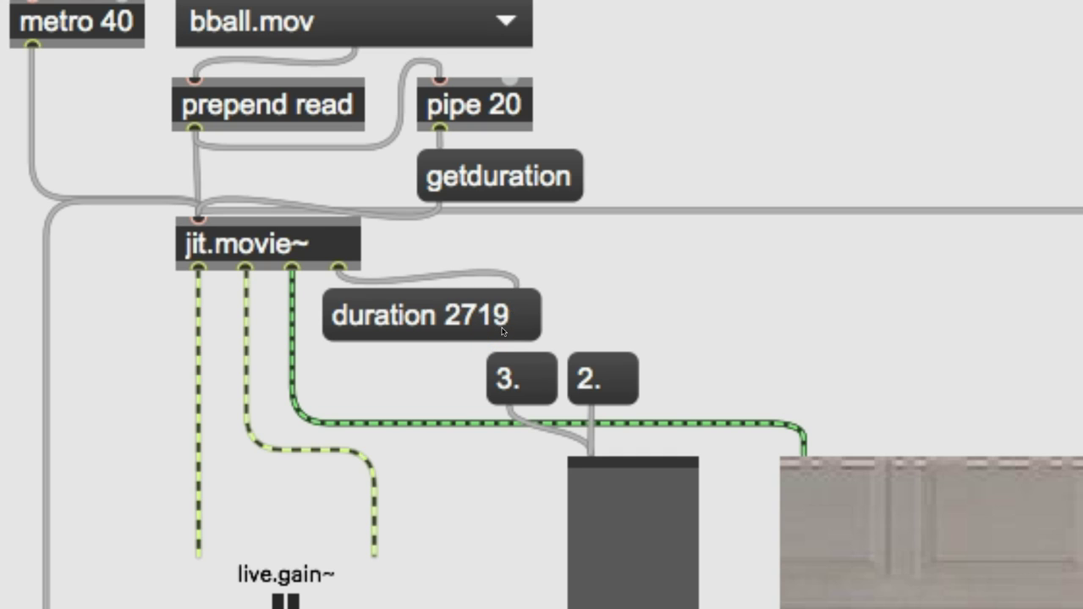
pyautogui.click(467, 323)
pyautogui.hotkey('ctrl', 'e')
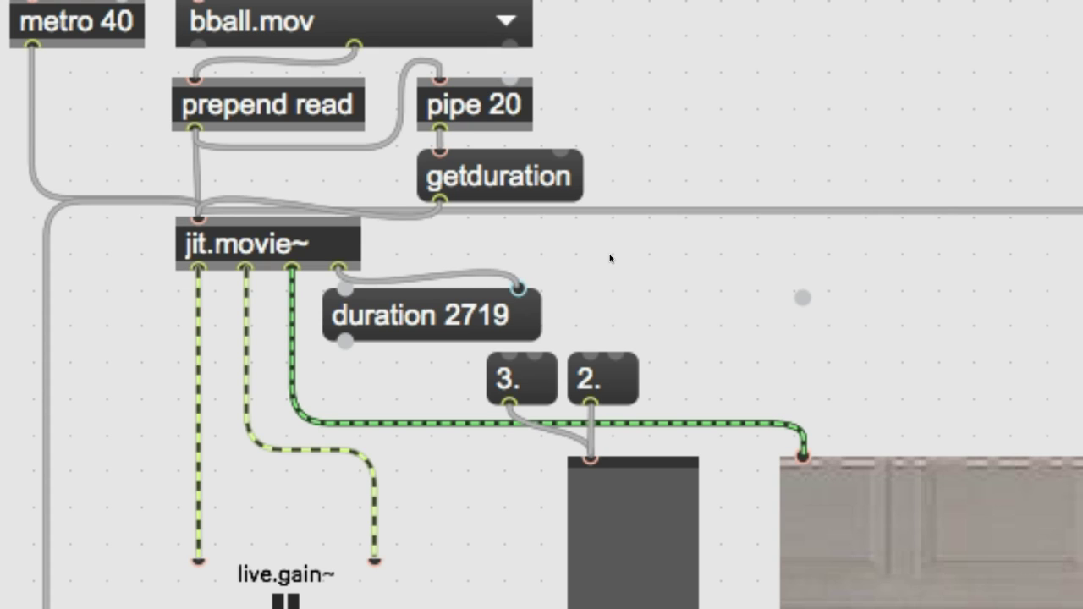
# Step: Create a route duration object and line it up beside getduration
pyautogui.press('n')
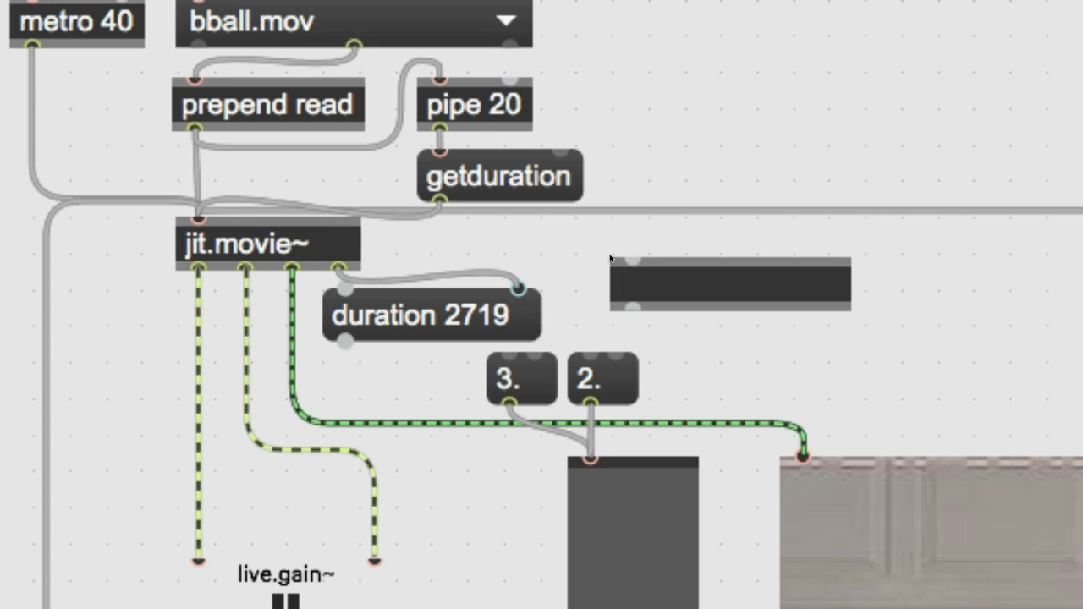
pyautogui.write('route')
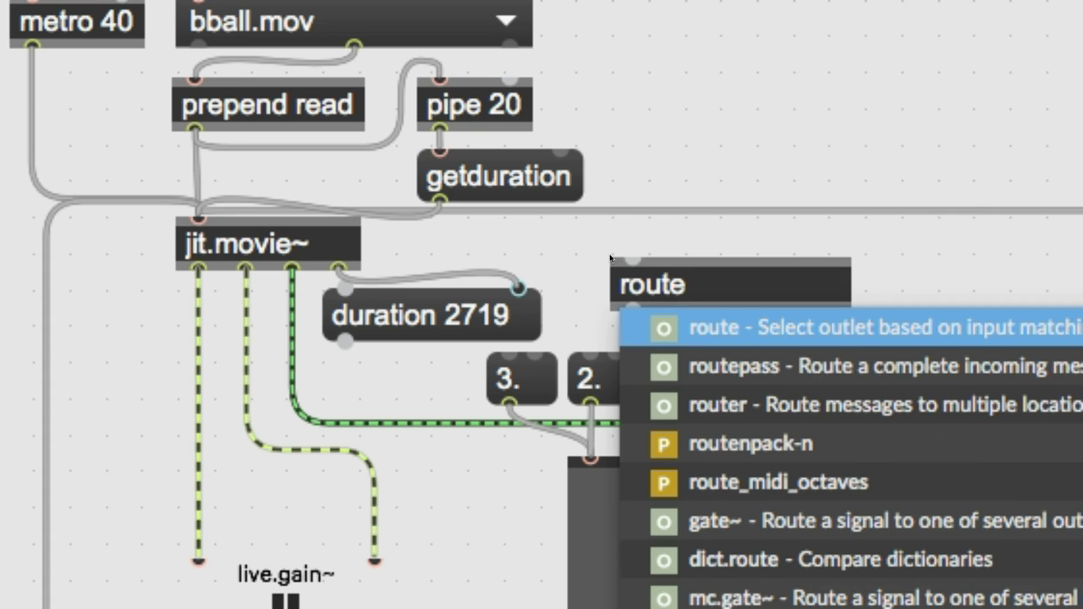
pyautogui.write(' d')
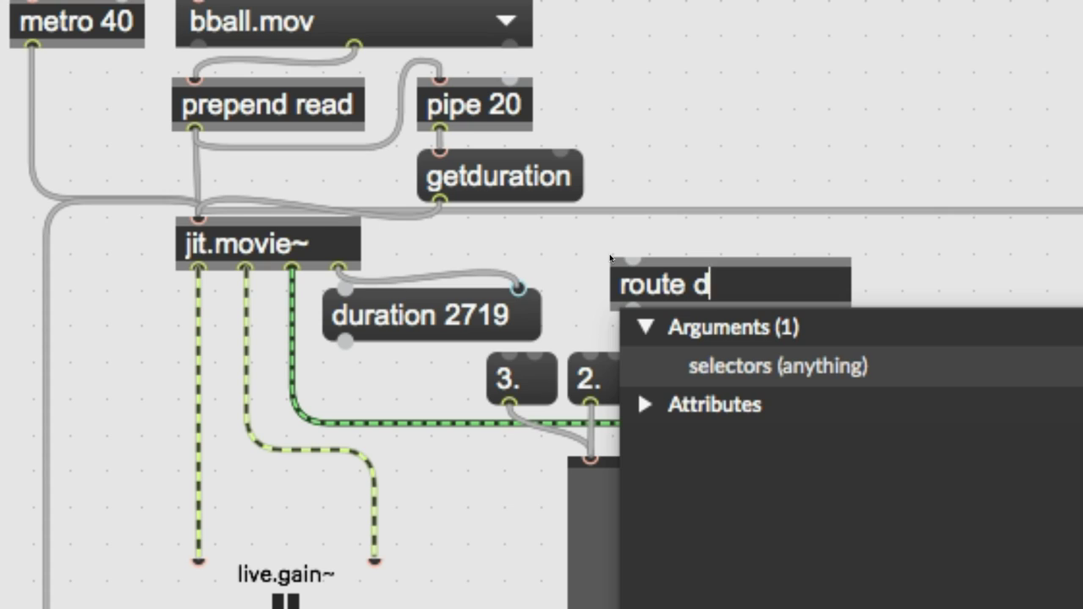
pyautogui.write('uration')
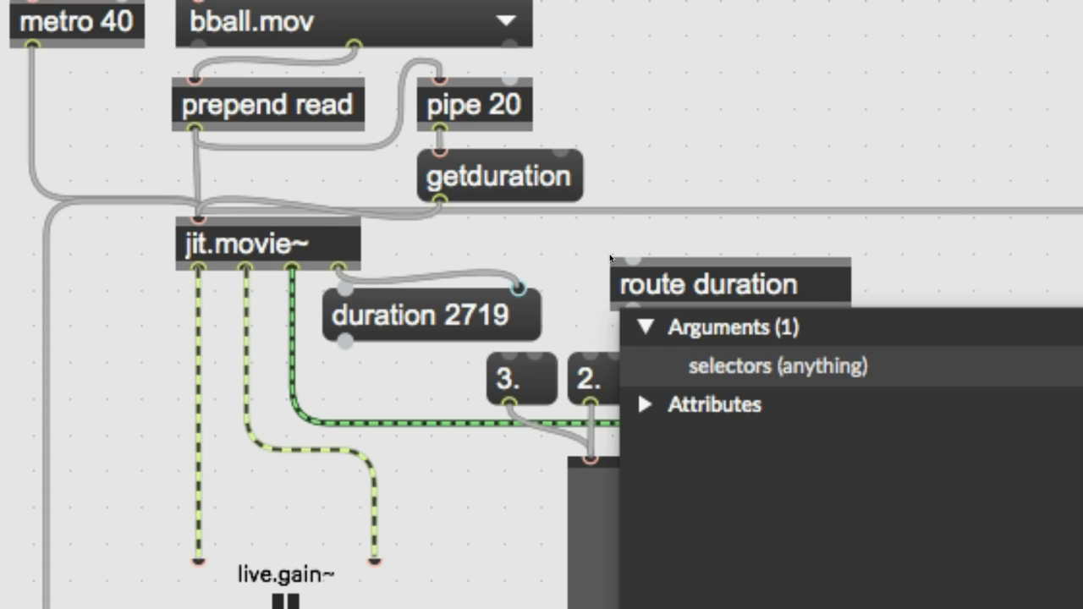
pyautogui.click(566, 248)
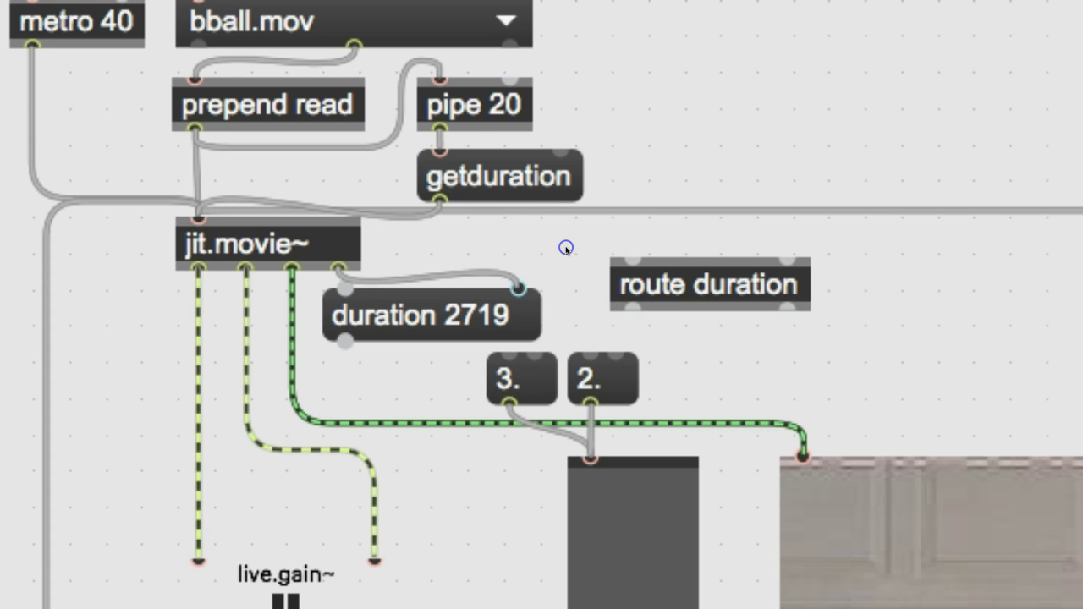
pyautogui.click(680, 284)
pyautogui.moveTo(680, 285); pyautogui.dragTo(739, 173)
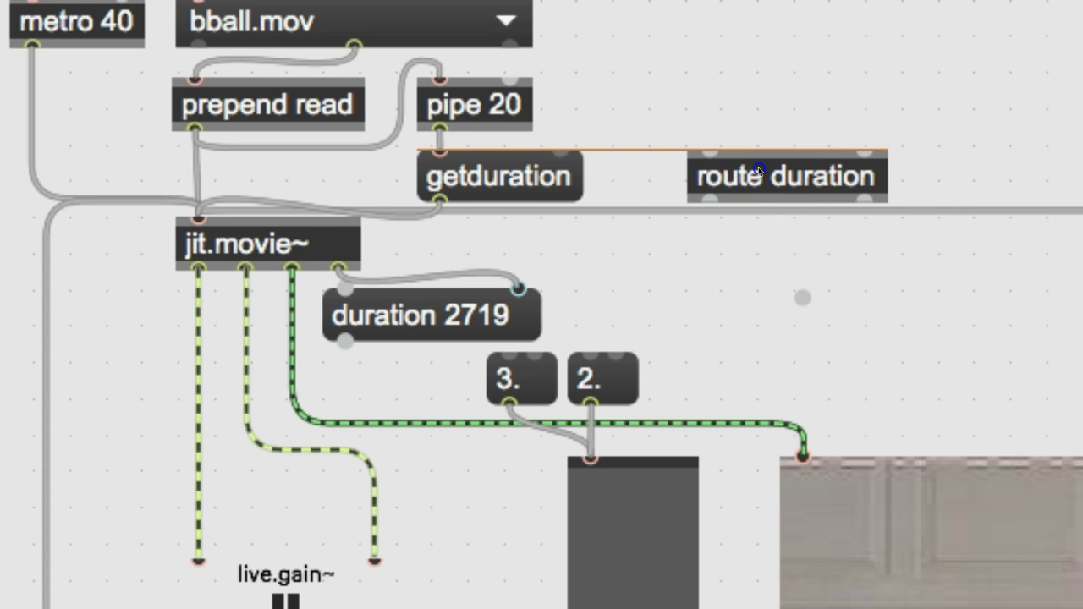
pyautogui.moveTo(738, 173); pyautogui.dragTo(672, 173)
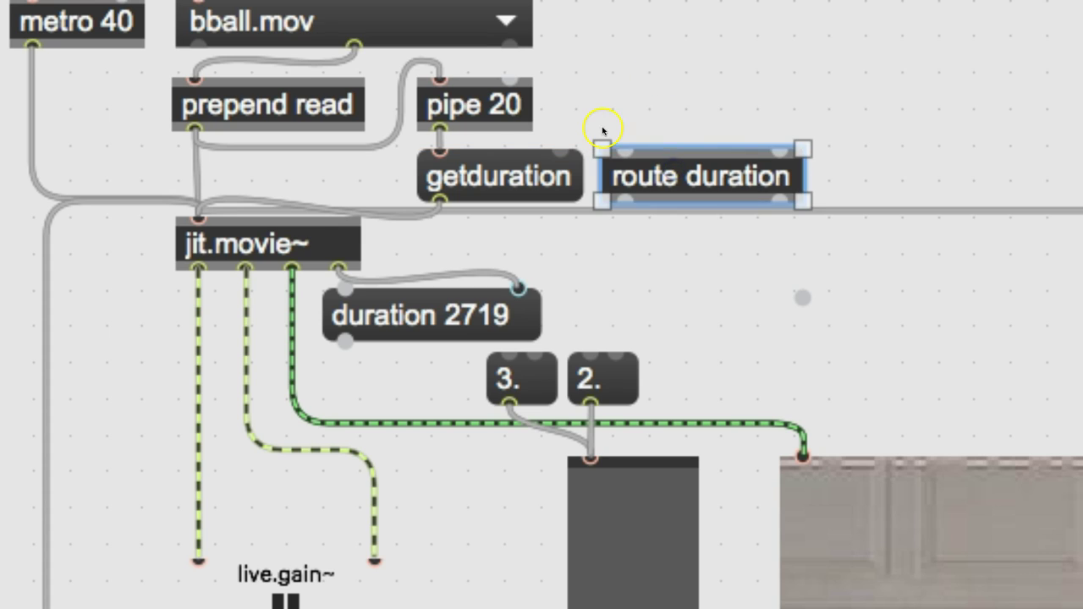
# Step: Patch jit.movie~'s rightmost outlet into route duration's left inlet
pyautogui.click(342, 263)
pyautogui.moveTo(341, 265); pyautogui.dragTo(580, 289)
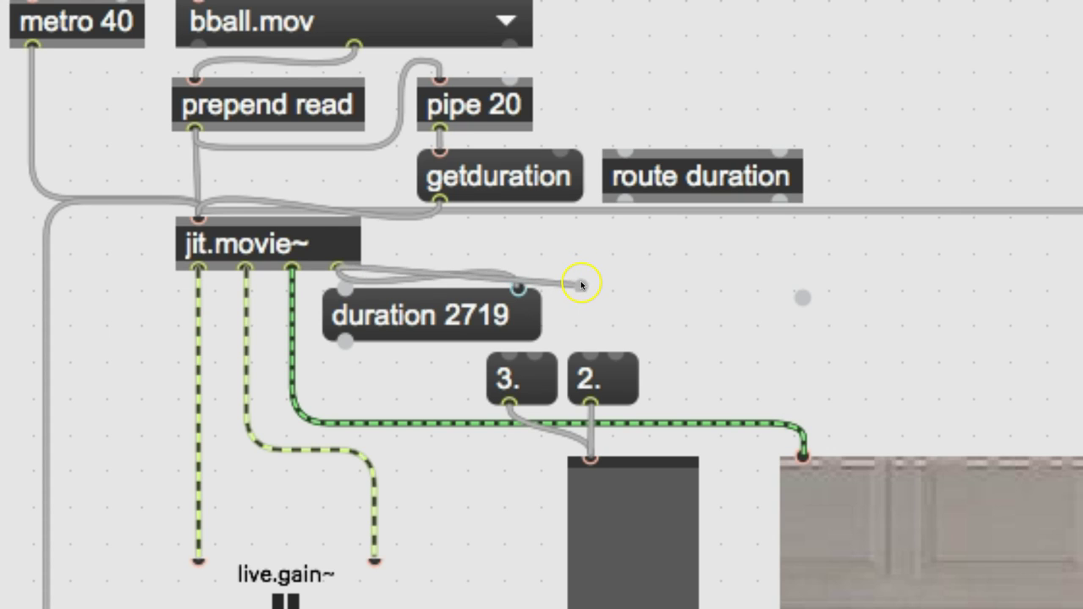
pyautogui.moveTo(580, 289); pyautogui.dragTo(595, 100)
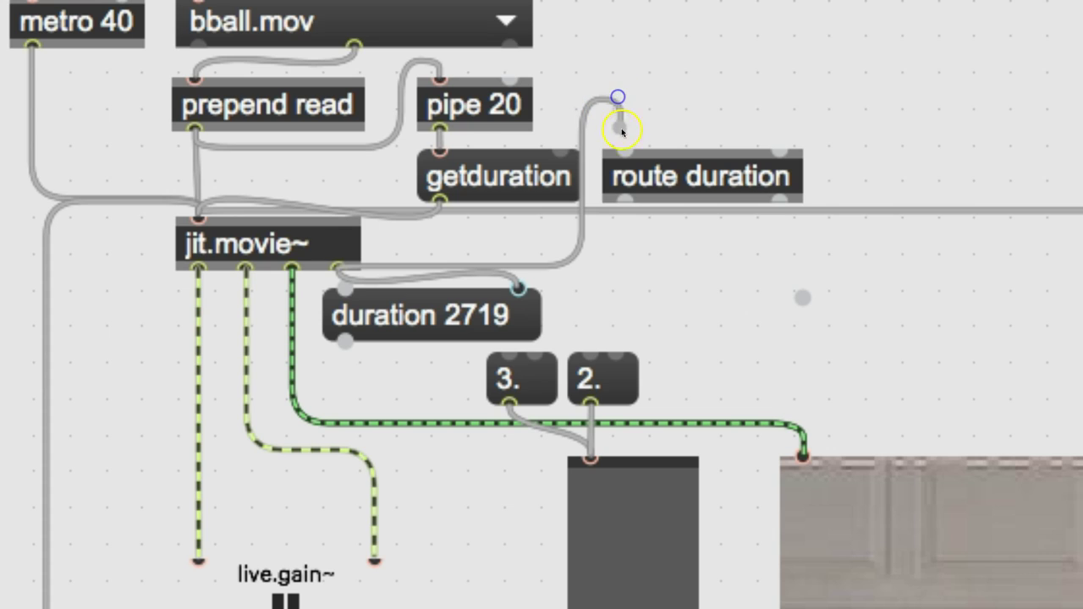
pyautogui.moveTo(595, 100); pyautogui.dragTo(624, 156)
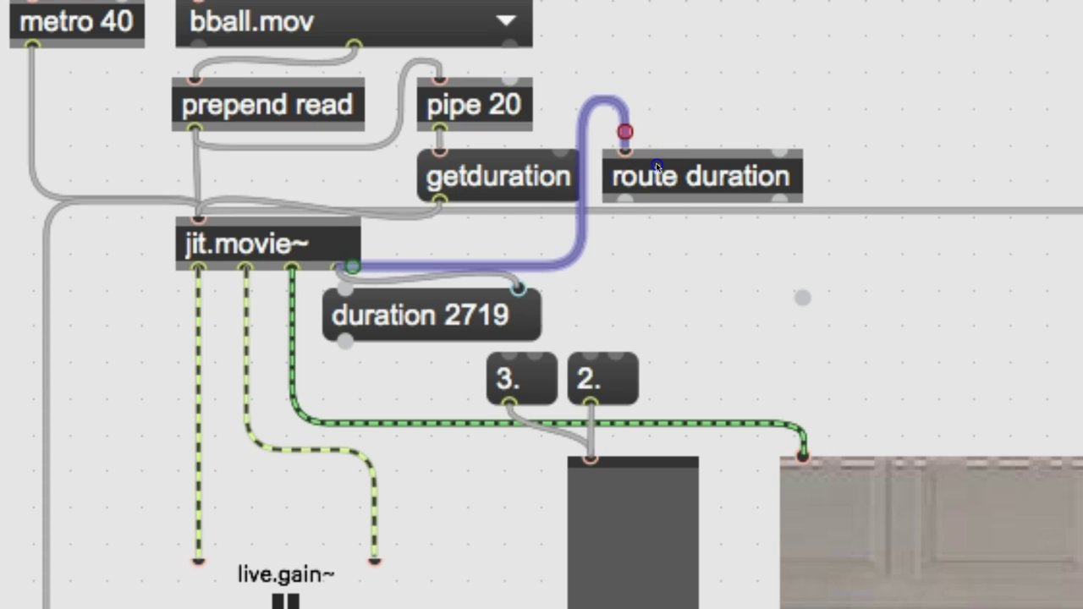
pyautogui.click(657, 166)
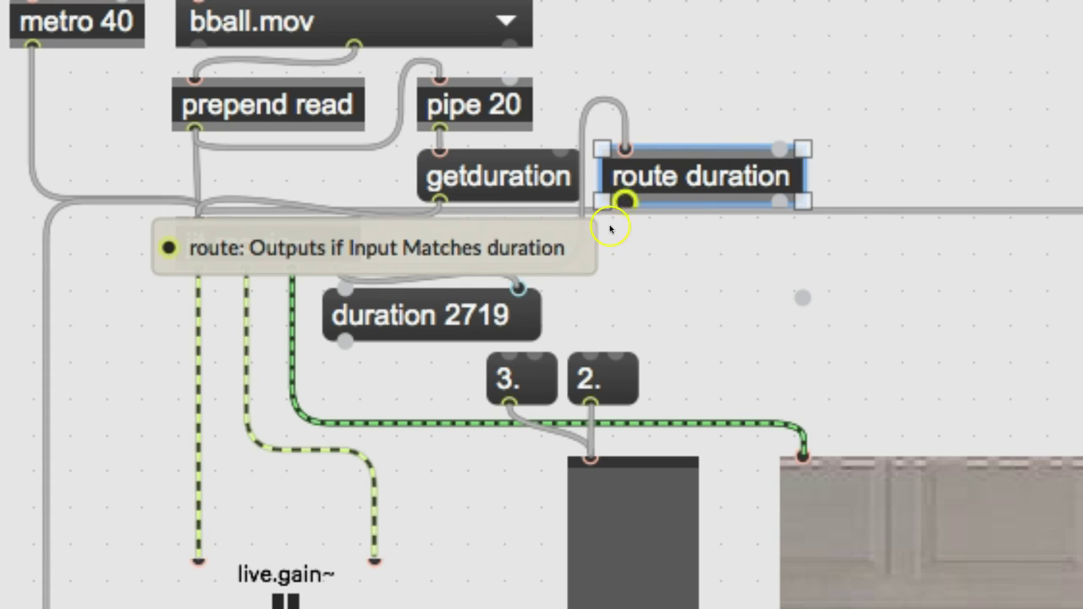
# Step: Reroute the message box's incoming cord to come from route duration's outlet
pyautogui.moveTo(447, 318); pyautogui.dragTo(430, 337)
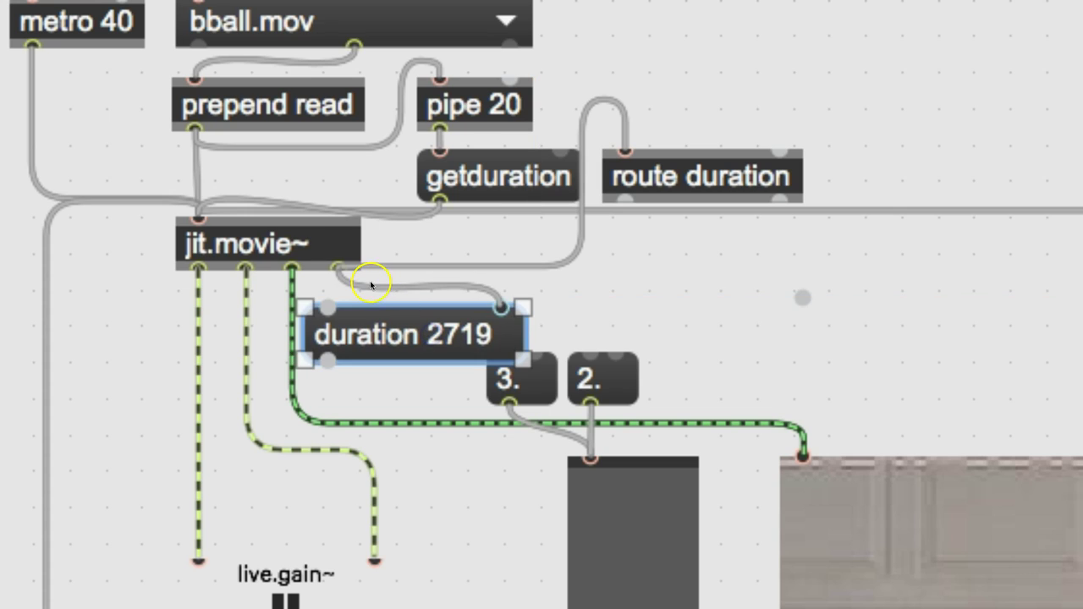
pyautogui.click(370, 281)
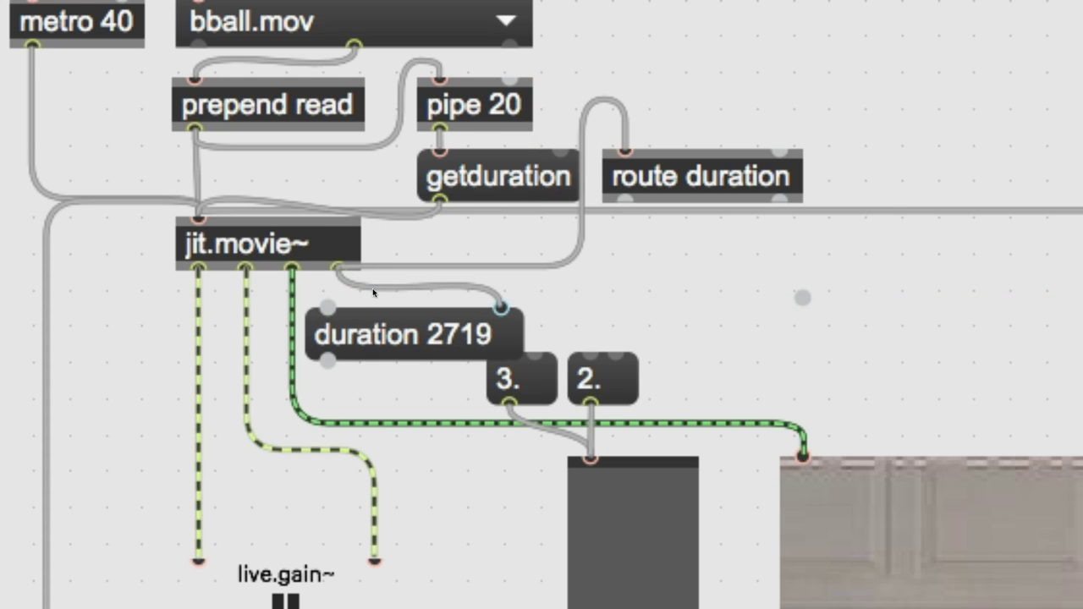
pyautogui.click(375, 284)
pyautogui.moveTo(343, 274); pyautogui.dragTo(624, 203)
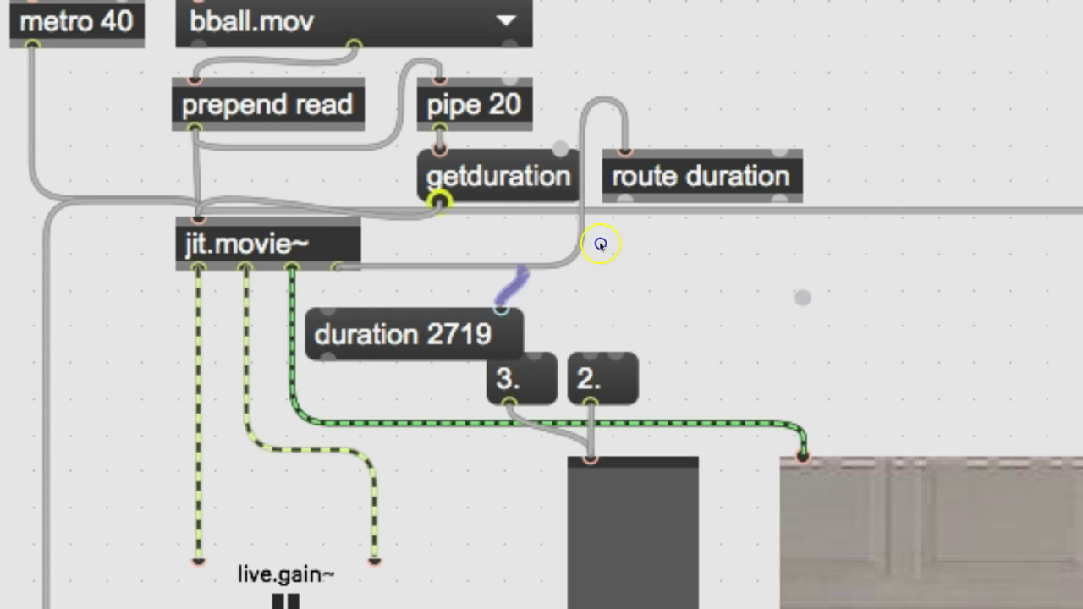
pyautogui.click(778, 61)
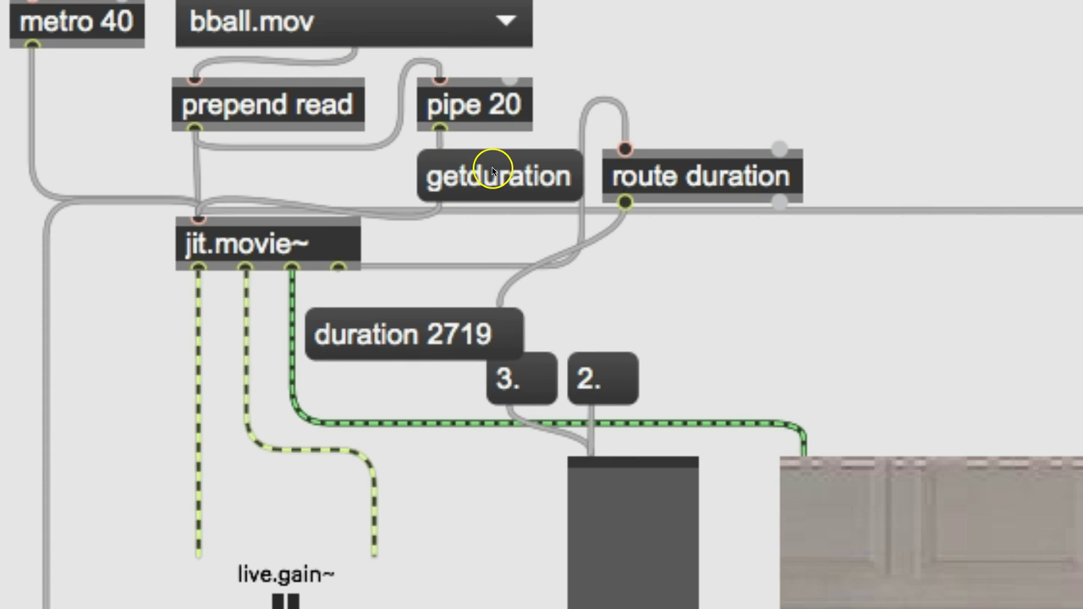
# Step: Query getduration to show 2719, then move the box beneath jit.movie~
pyautogui.click(491, 171)
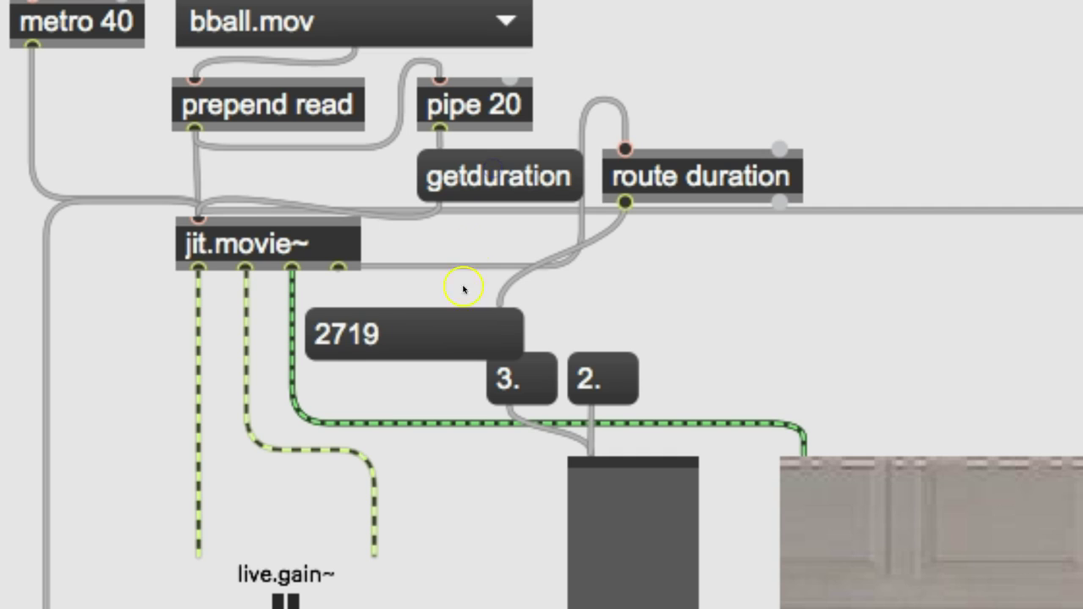
pyautogui.click(418, 329)
pyautogui.hotkey('ctrl', 'e')
pyautogui.moveTo(395, 340); pyautogui.dragTo(530, 310)
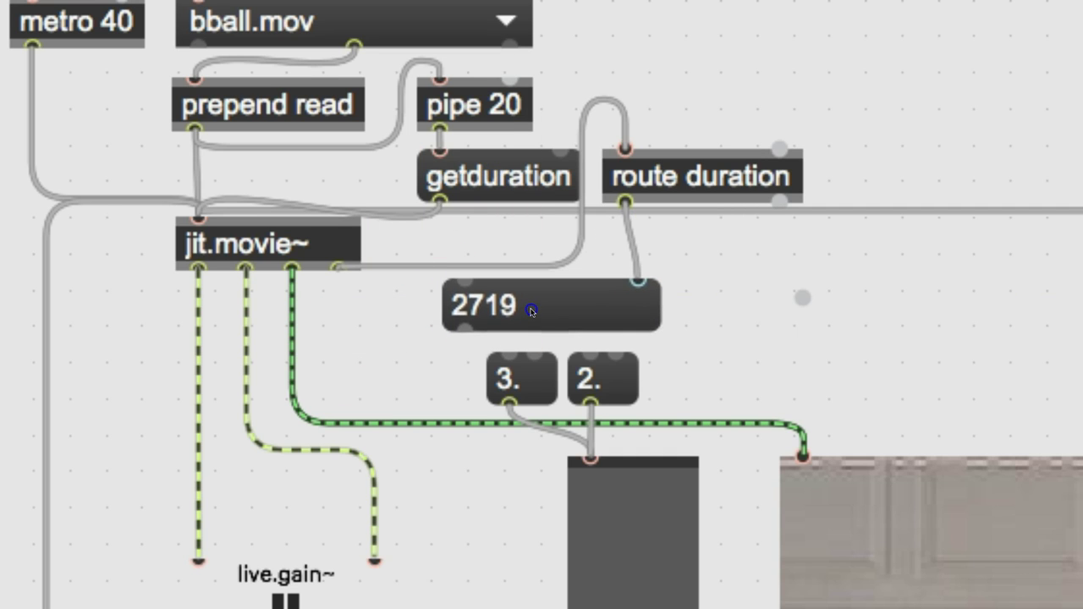
pyautogui.click(530, 310)
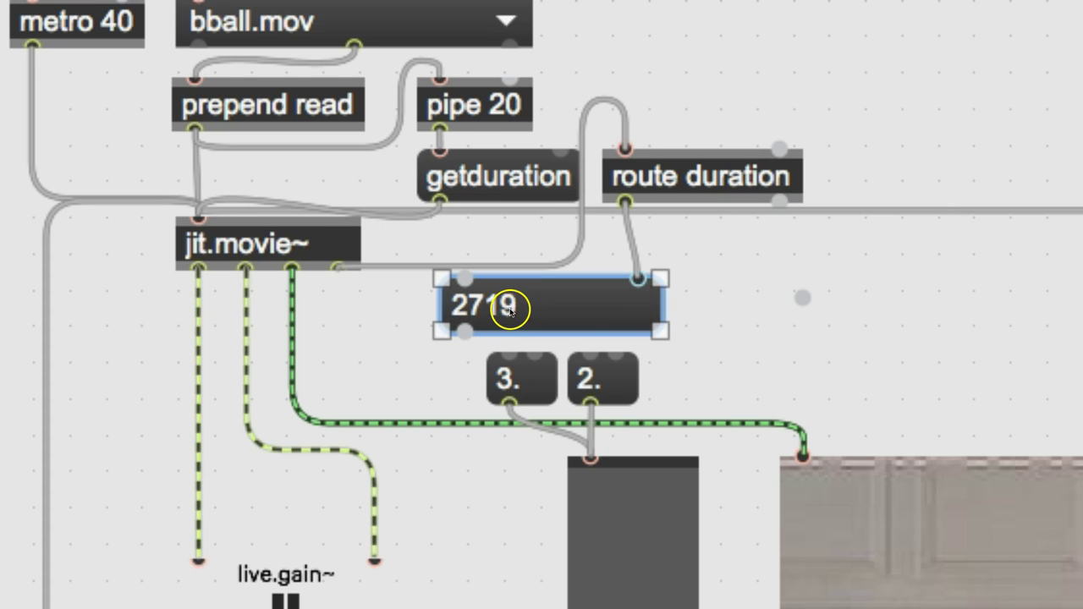
pyautogui.moveTo(581, 309); pyautogui.dragTo(467, 312)
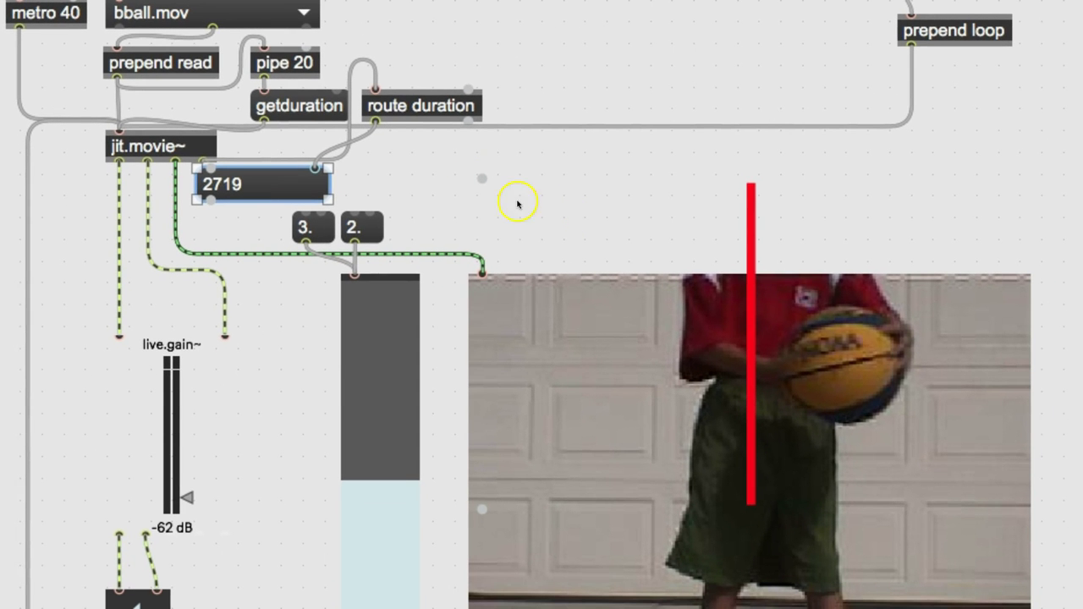
# Step: Create a prepend size object beside route duration
pyautogui.click(525, 207)
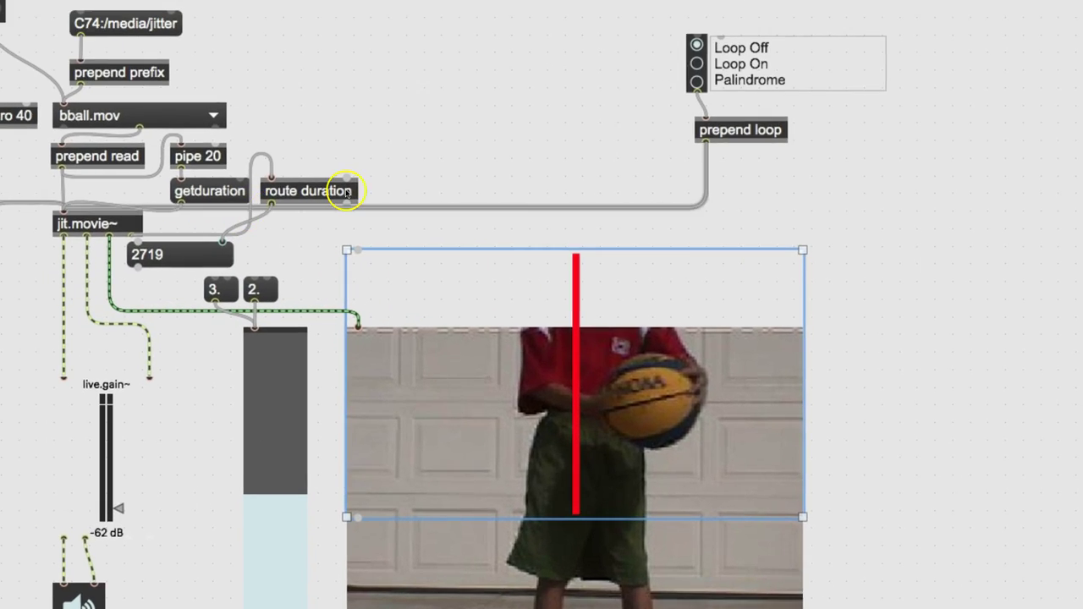
pyautogui.click(391, 191)
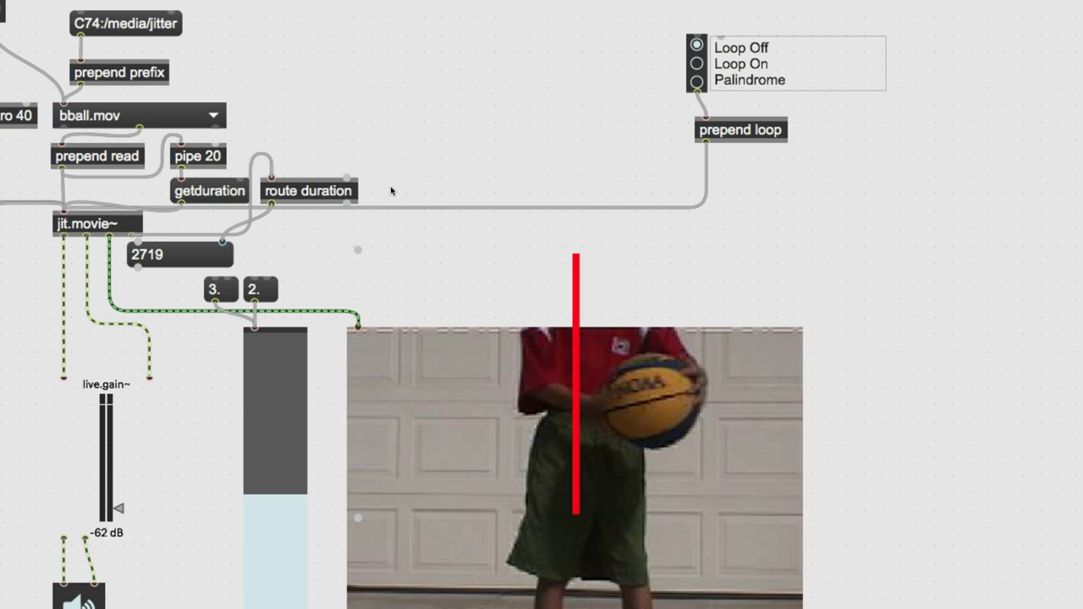
pyautogui.write('prepen')
pyautogui.write('pr')
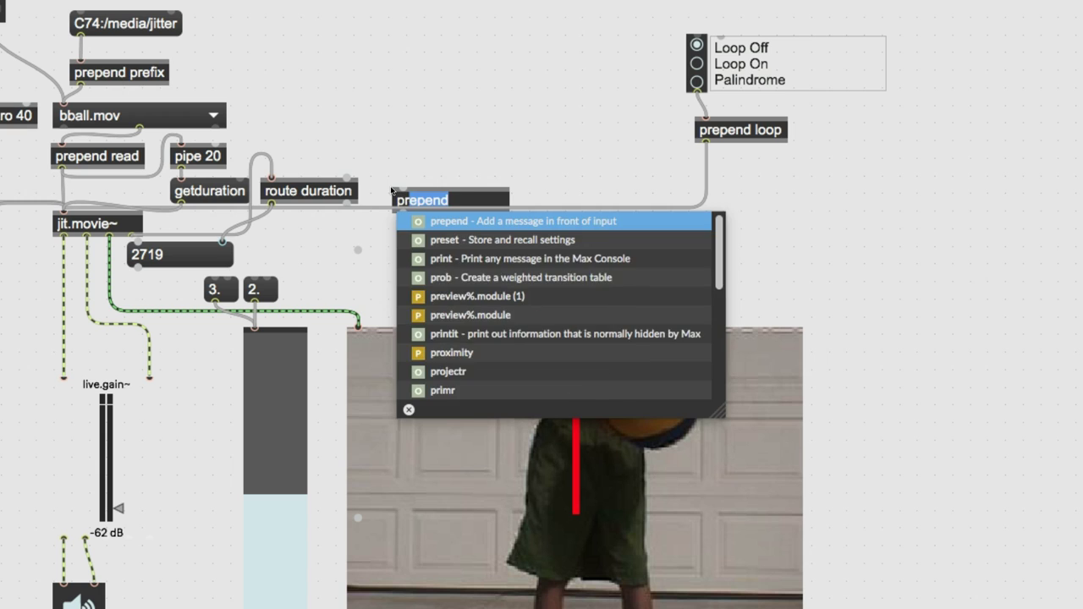
pyautogui.write('epend size')
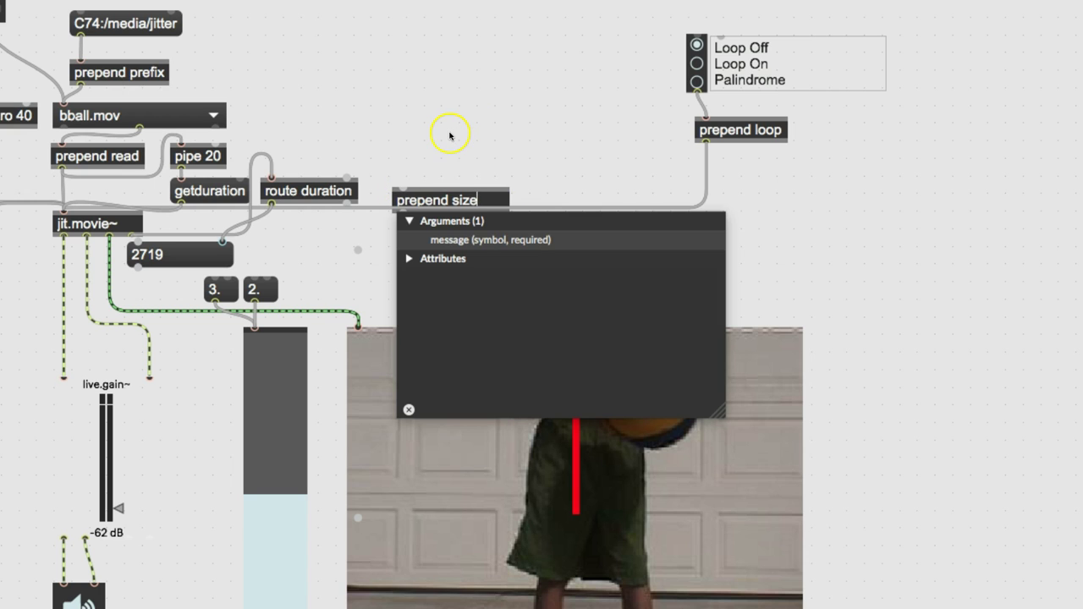
pyautogui.click(449, 135)
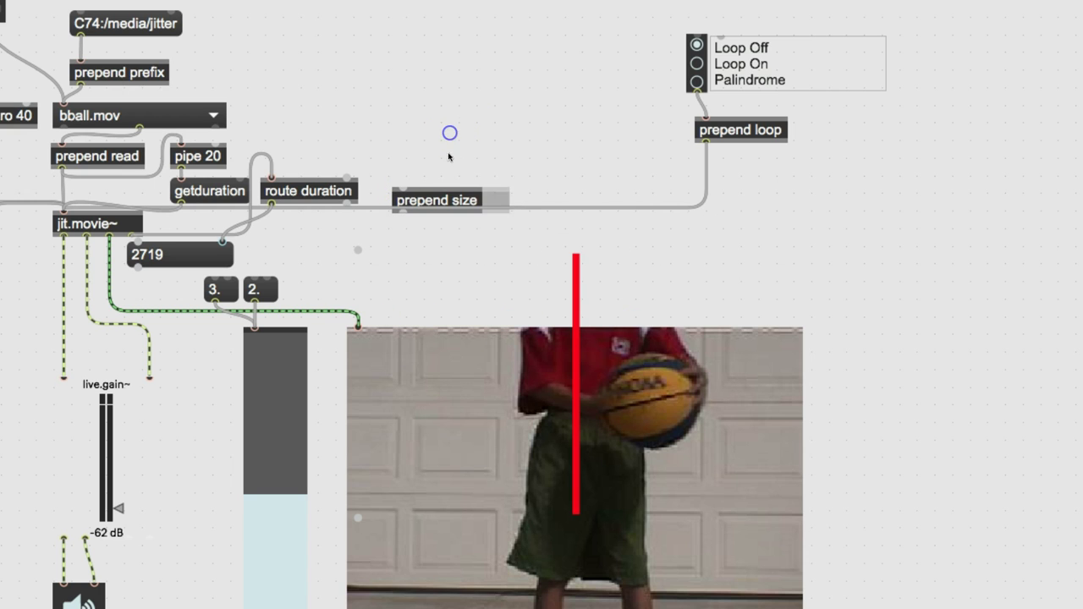
pyautogui.moveTo(423, 196); pyautogui.dragTo(404, 189)
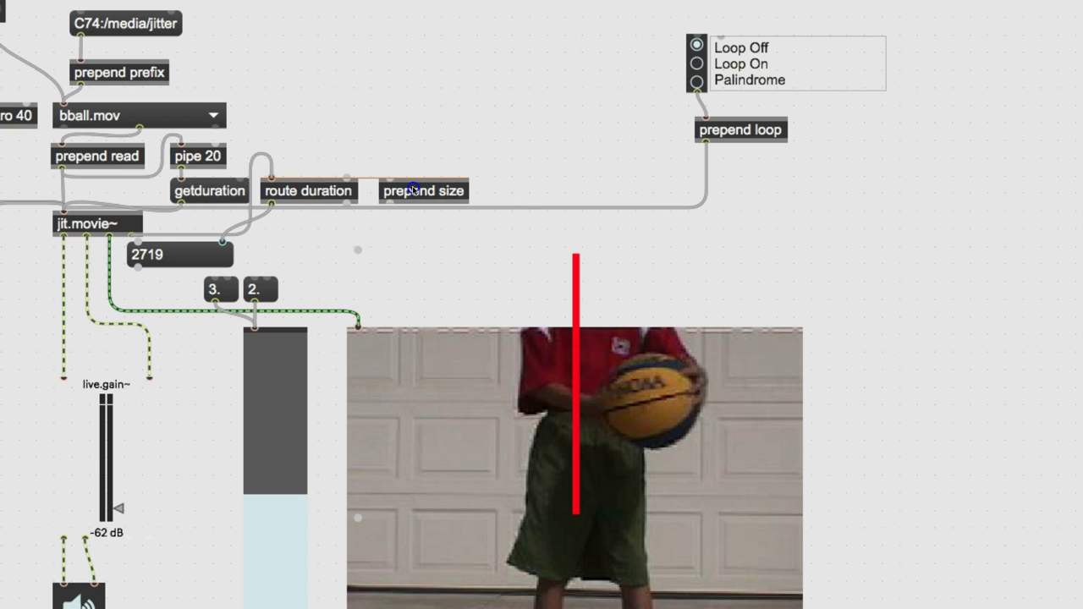
pyautogui.click(272, 217)
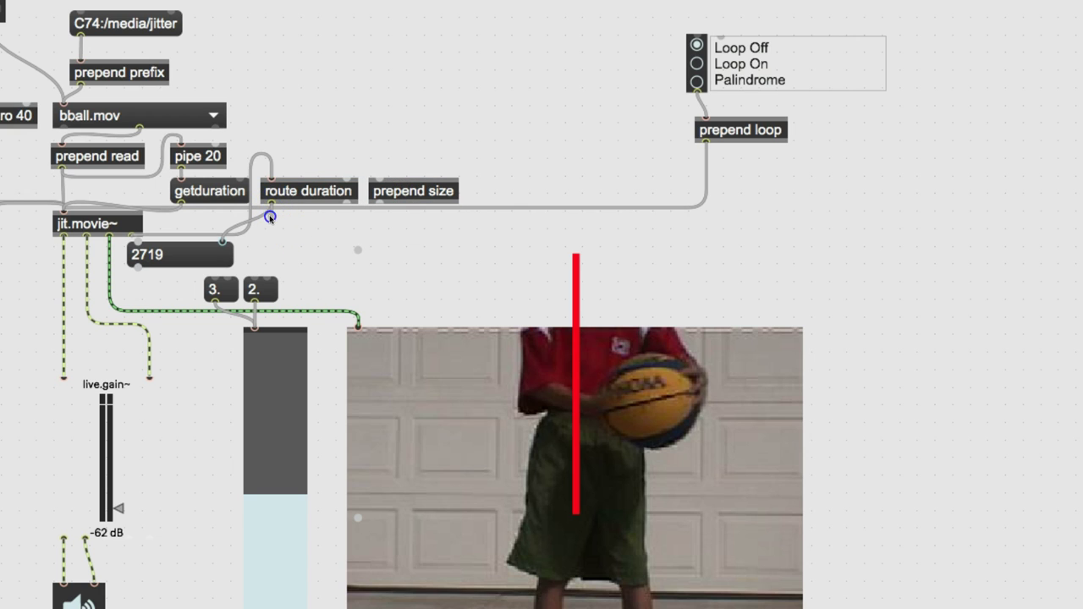
# Step: Wire route duration into prepend size and prepend size into the slider, then lock
pyautogui.moveTo(271, 215)
pyautogui.mouseDown()
pyautogui.moveTo(360, 221)
pyautogui.moveTo(357, 168)
pyautogui.mouseUp()
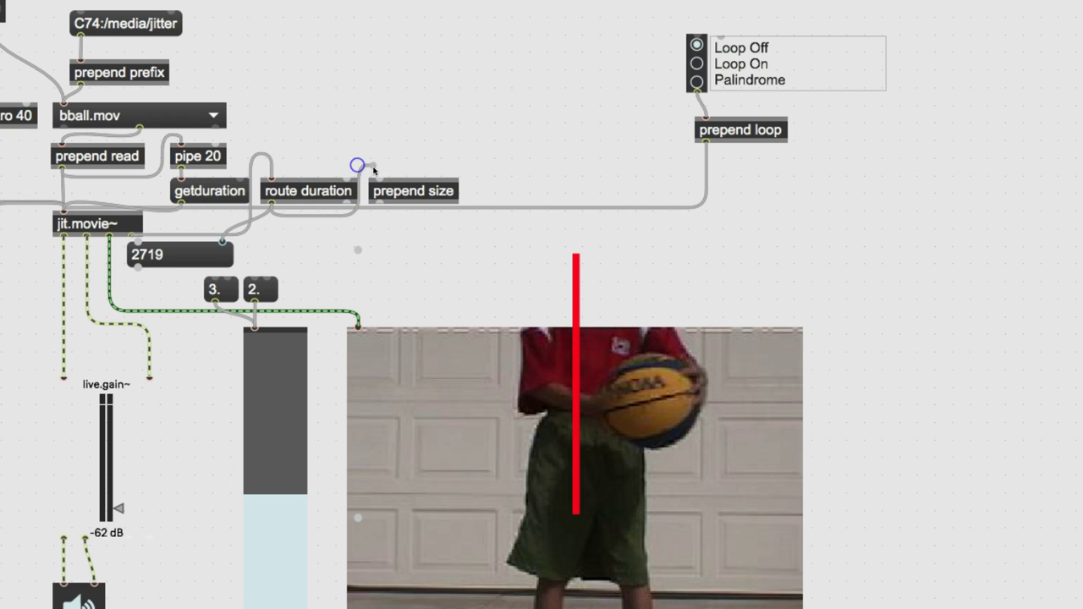
pyautogui.moveTo(357, 167); pyautogui.dragTo(381, 167)
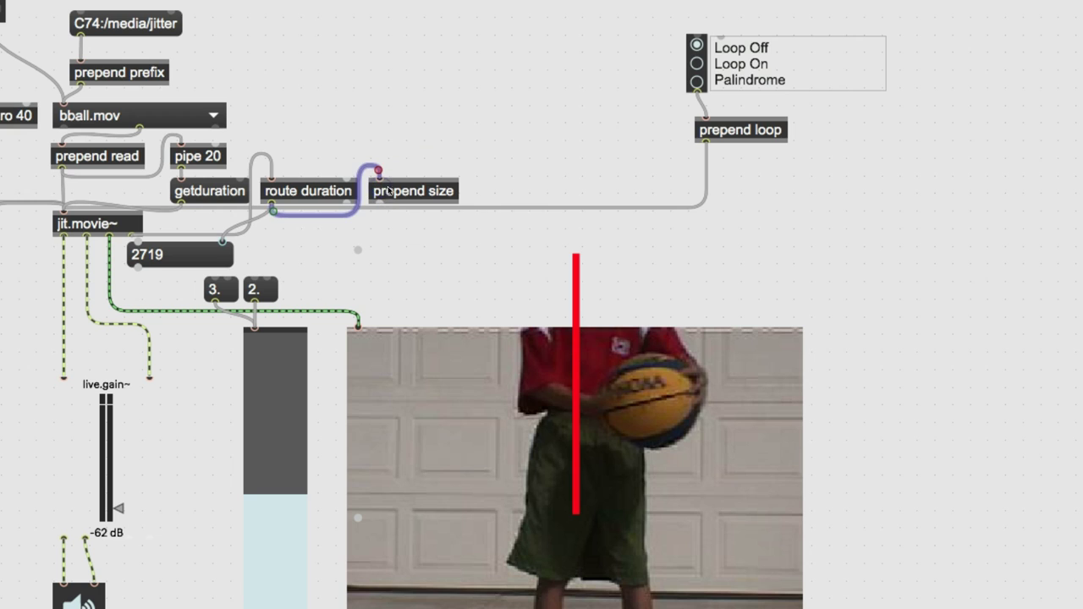
pyautogui.click(398, 189)
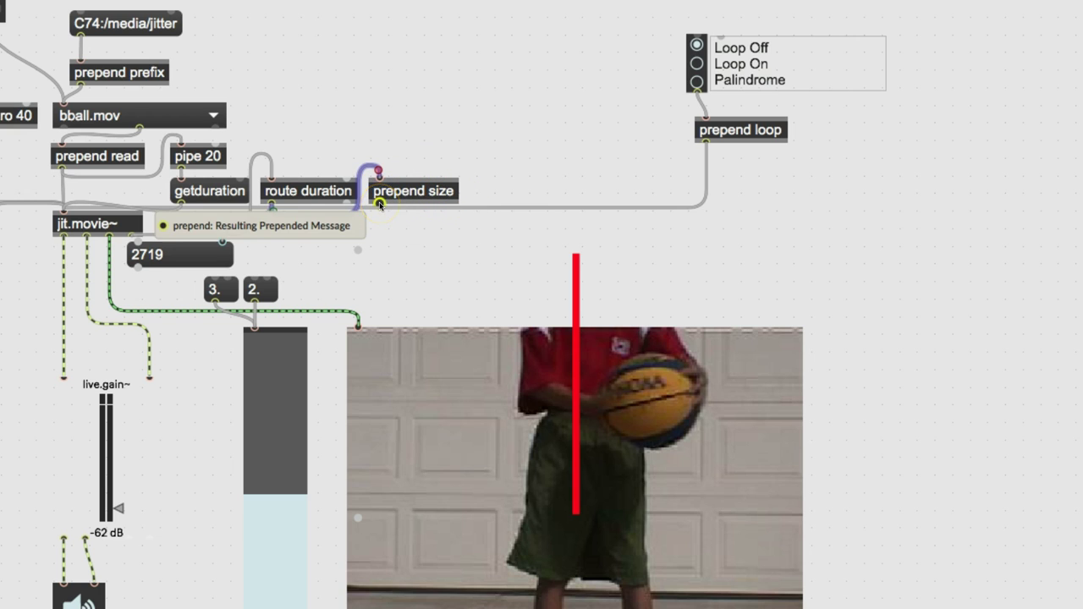
pyautogui.moveTo(379, 204); pyautogui.dragTo(360, 249)
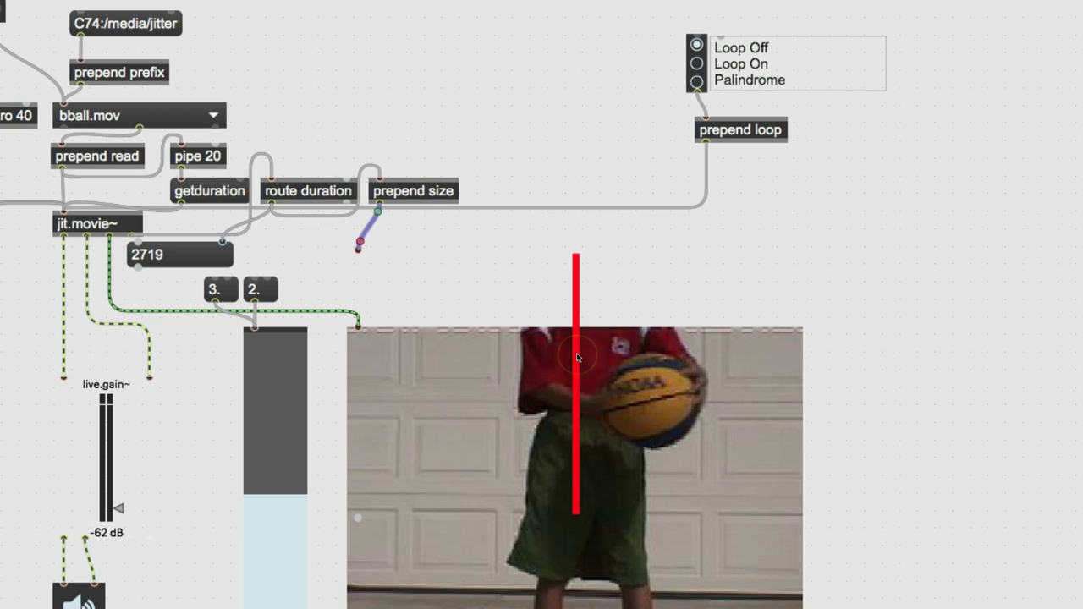
pyautogui.click(558, 314)
pyautogui.press('super+e')
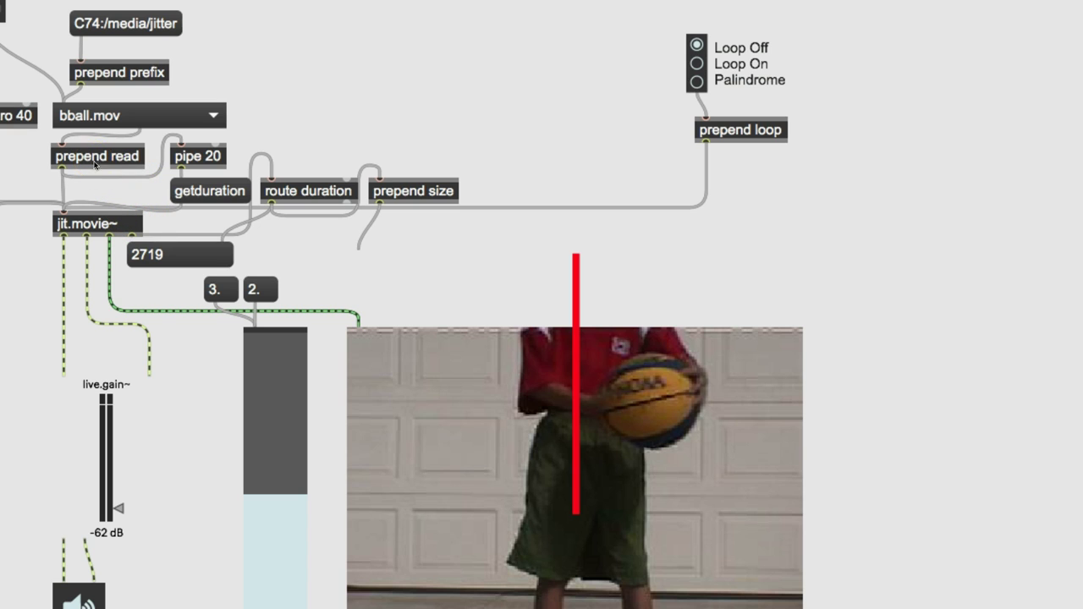
# Step: Send getduration to set the slider range to 2719, then unlock and select the slider
pyautogui.click(214, 191)
pyautogui.click(217, 192)
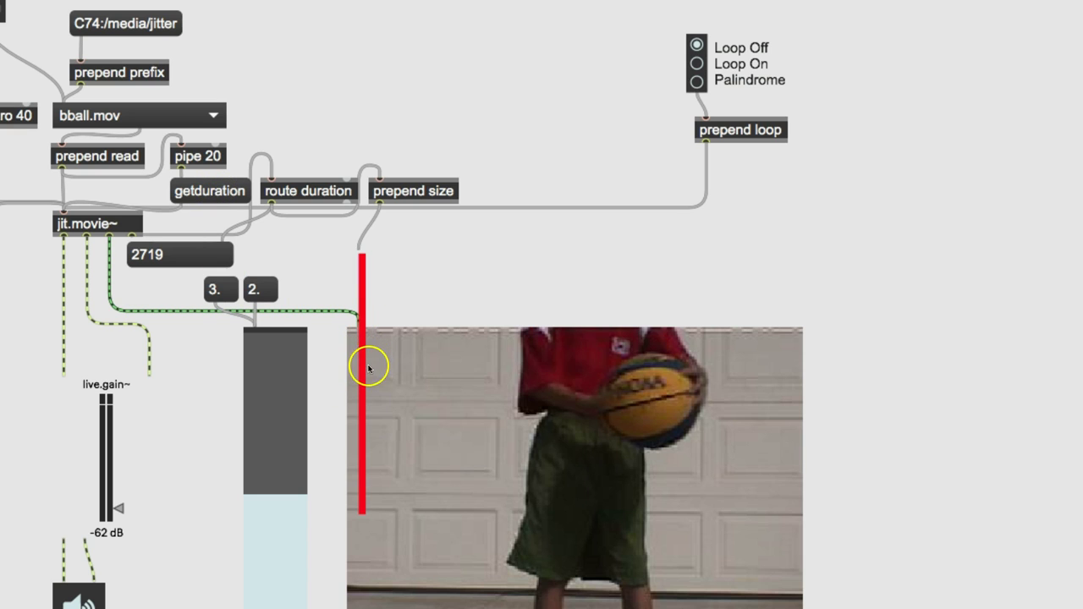
pyautogui.click(448, 370)
pyautogui.keyDown('super'); pyautogui.click(430, 370); pyautogui.keyUp('super')
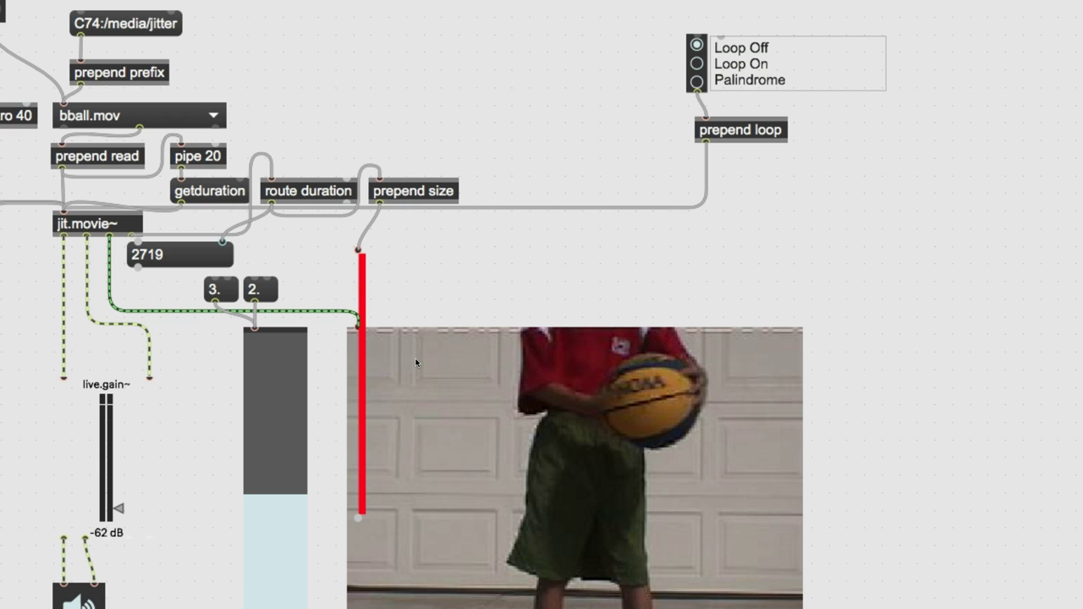
pyautogui.click(416, 363)
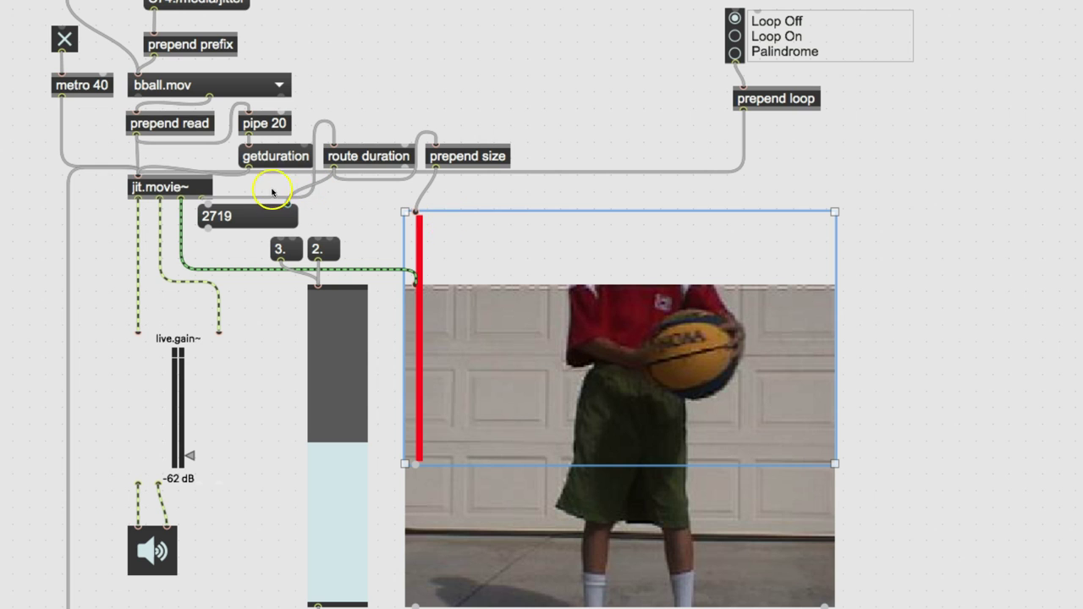
pyautogui.click(156, 188)
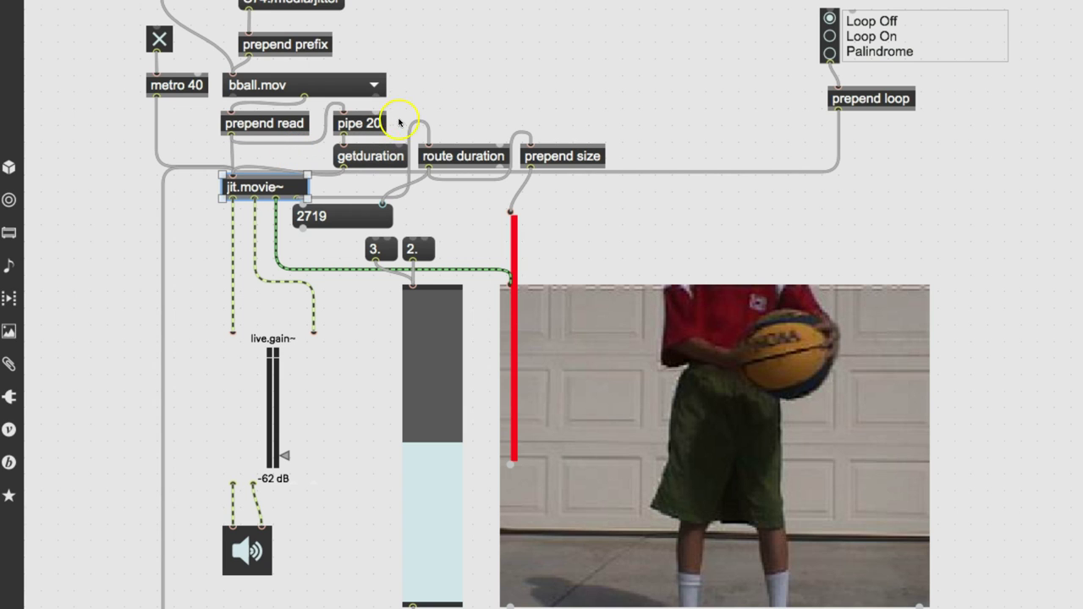
pyautogui.click(128, 154)
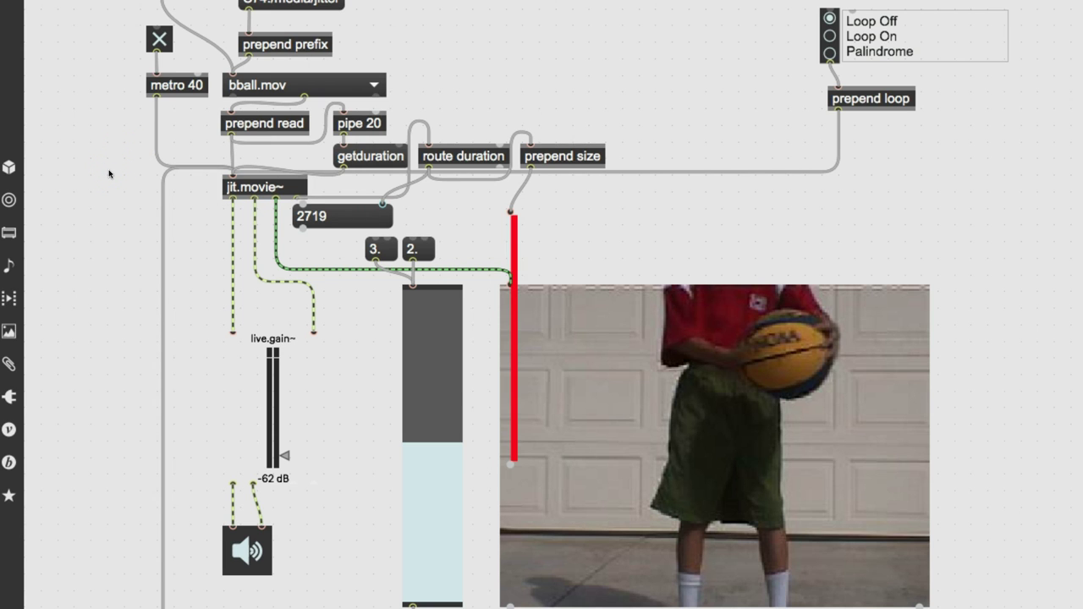
# Step: Place the gettime message near metro 40 and feed metro 40's output into it
pyautogui.press('n')
pyautogui.write('gettime')
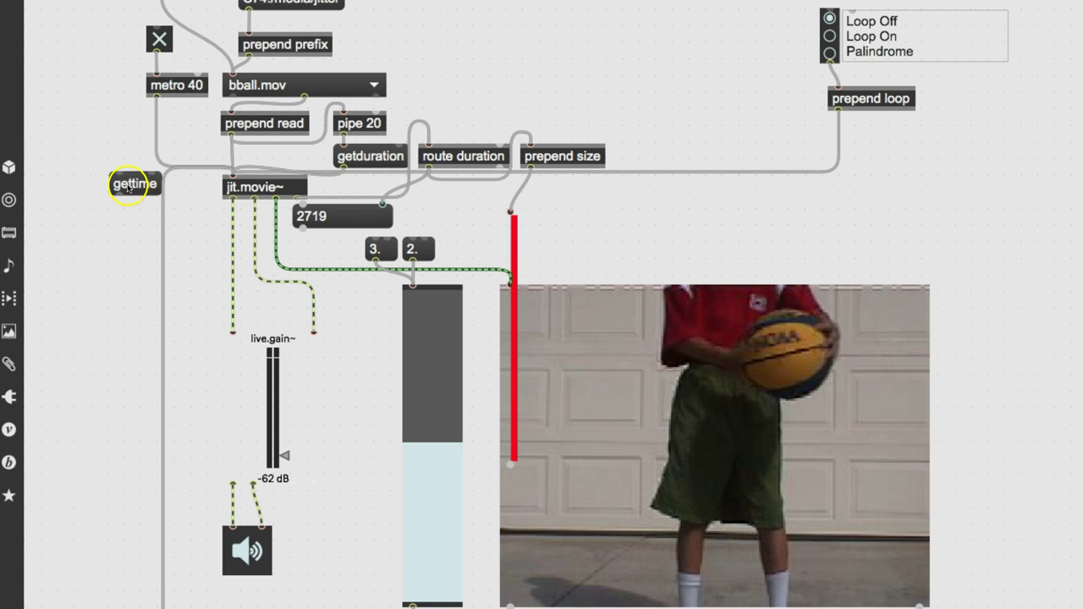
pyautogui.moveTo(128, 188); pyautogui.dragTo(125, 188)
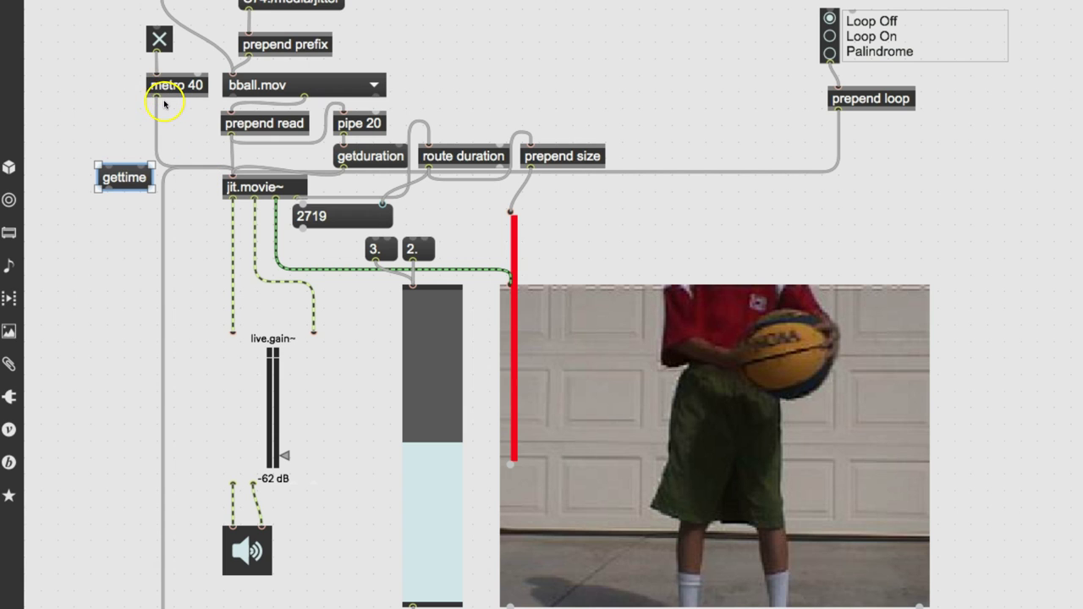
pyautogui.moveTo(156, 98); pyautogui.dragTo(108, 169)
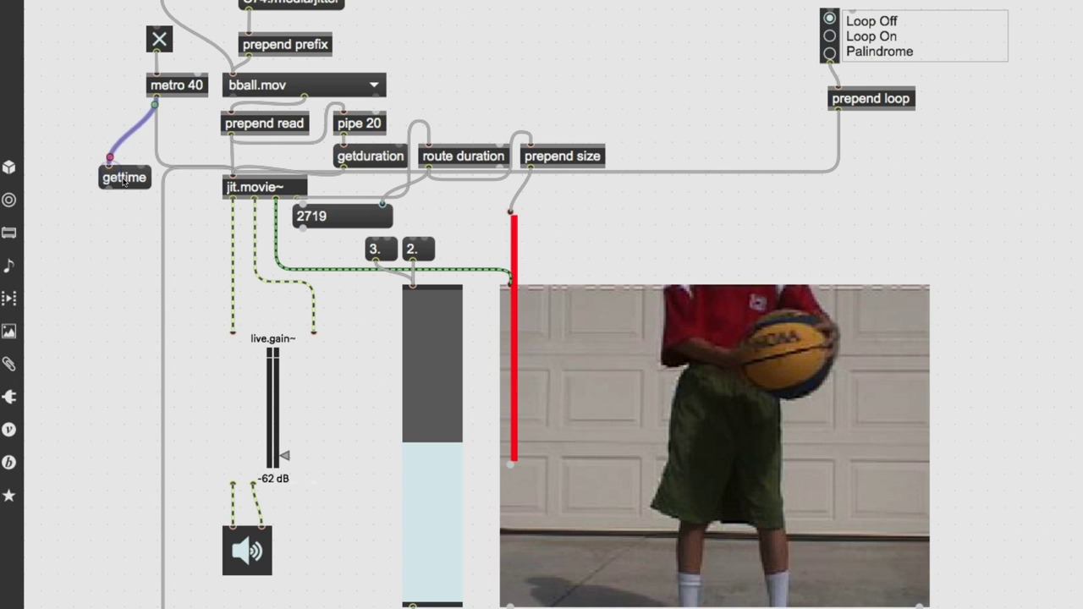
pyautogui.moveTo(123, 178)
pyautogui.mouseDown()
pyautogui.moveTo(124, 164)
pyautogui.moveTo(184, 141)
pyautogui.mouseUp()
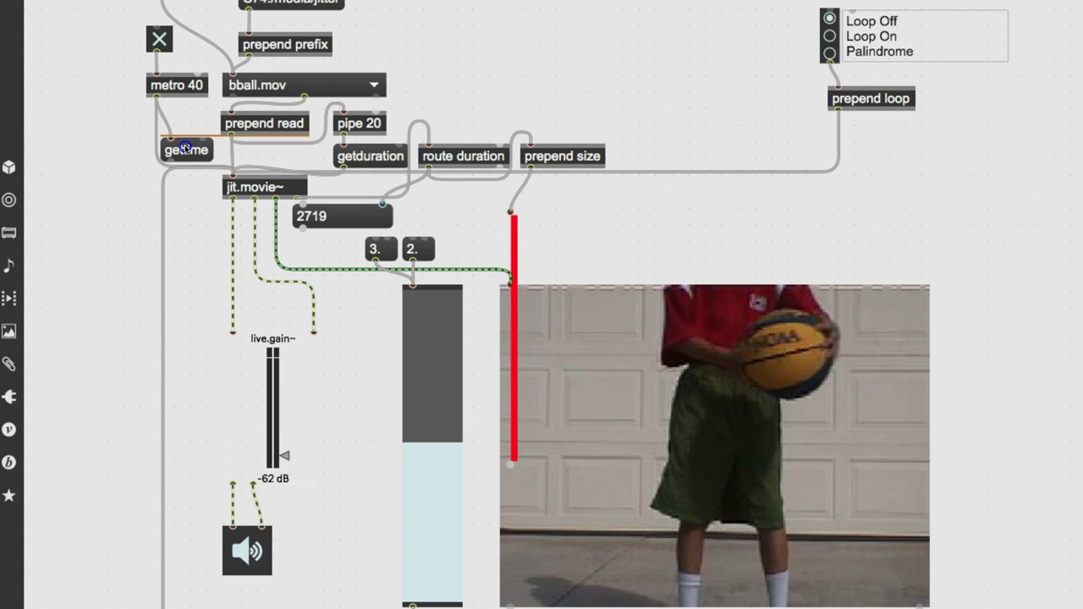
# Step: Connect gettime's outlet to jit.movie~'s left inlet and settle it beside metro 40
pyautogui.click(170, 152)
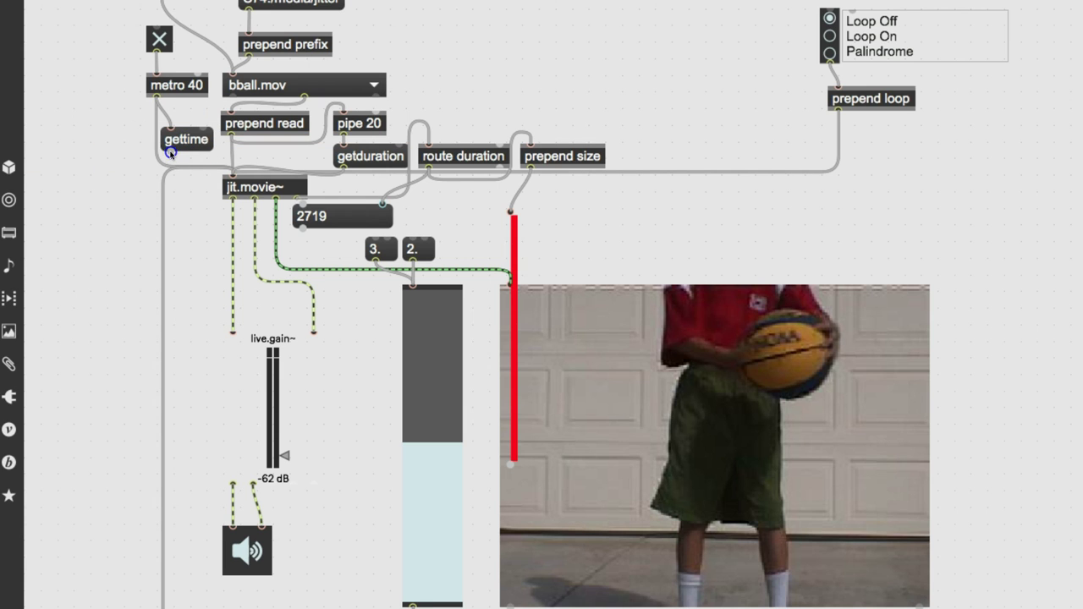
pyautogui.moveTo(170, 157)
pyautogui.mouseDown()
pyautogui.moveTo(231, 158)
pyautogui.moveTo(229, 175)
pyautogui.mouseUp()
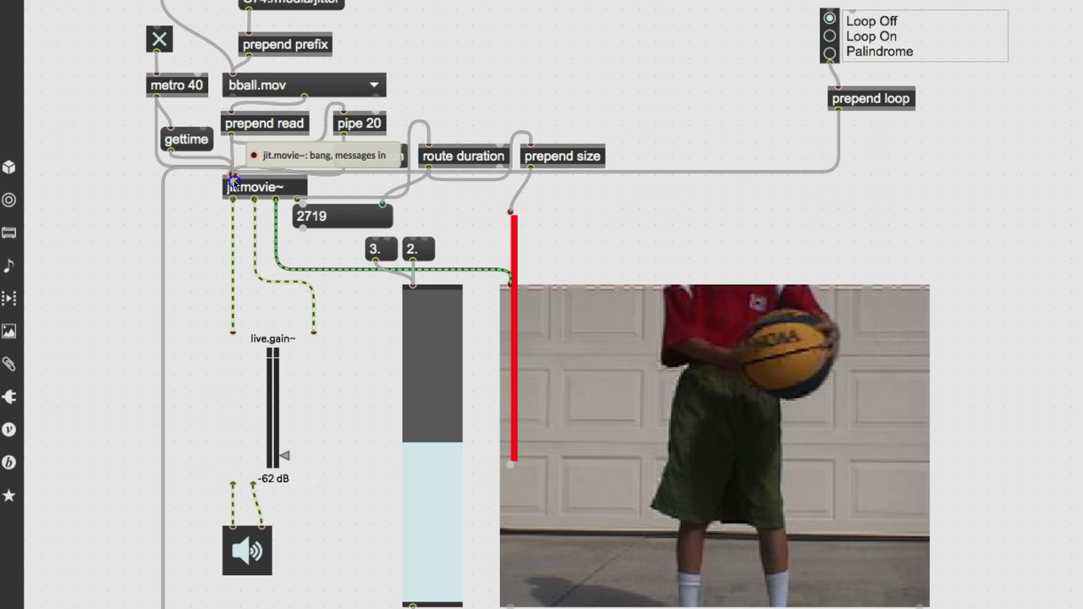
pyautogui.moveTo(186, 139); pyautogui.dragTo(188, 149)
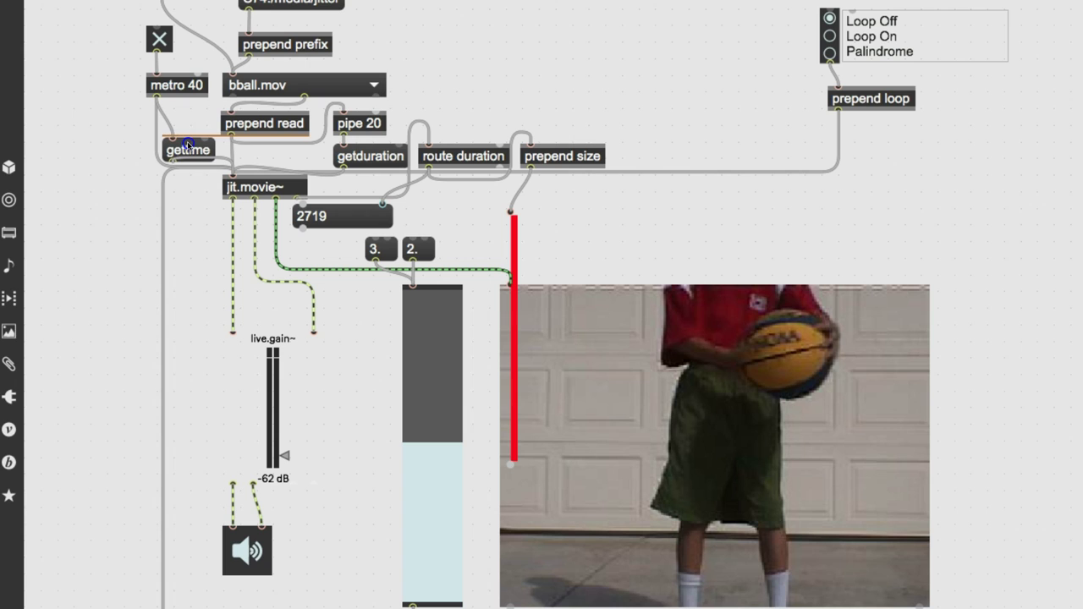
pyautogui.click(187, 146)
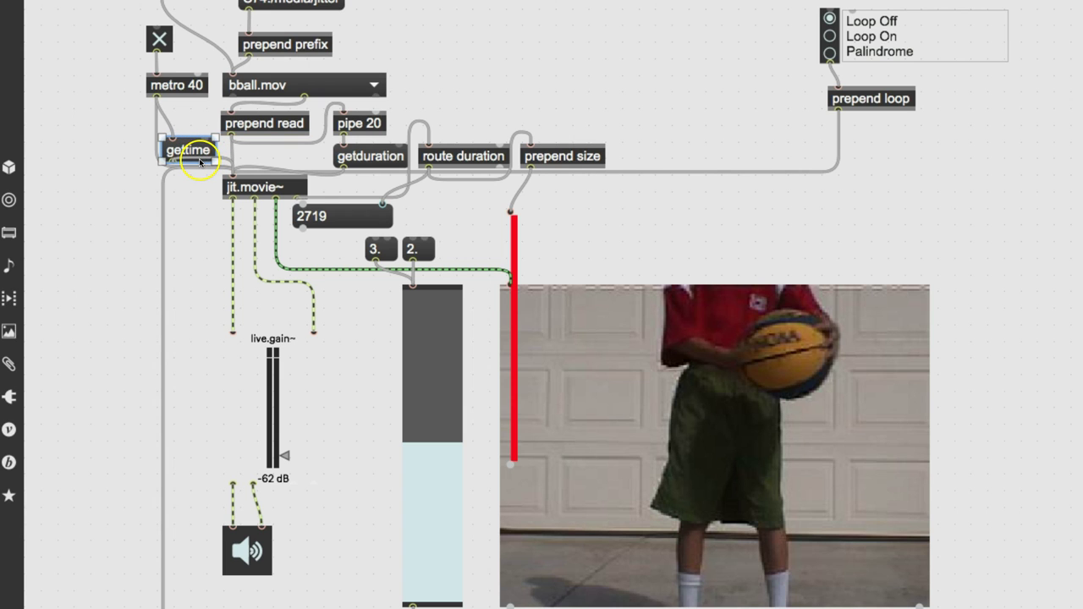
pyautogui.moveTo(200, 161); pyautogui.dragTo(197, 150)
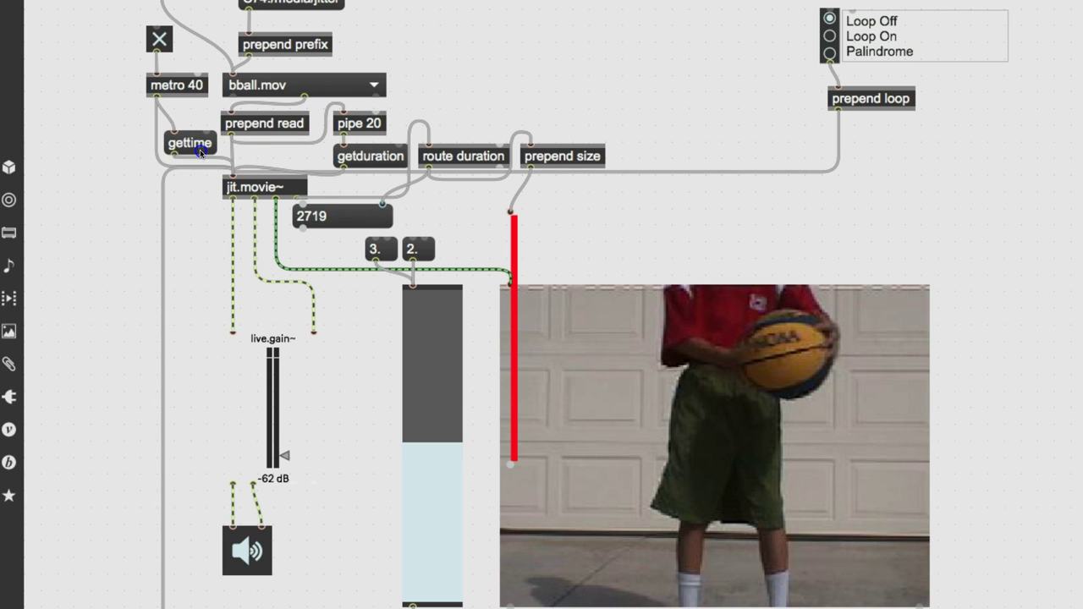
pyautogui.click(113, 224)
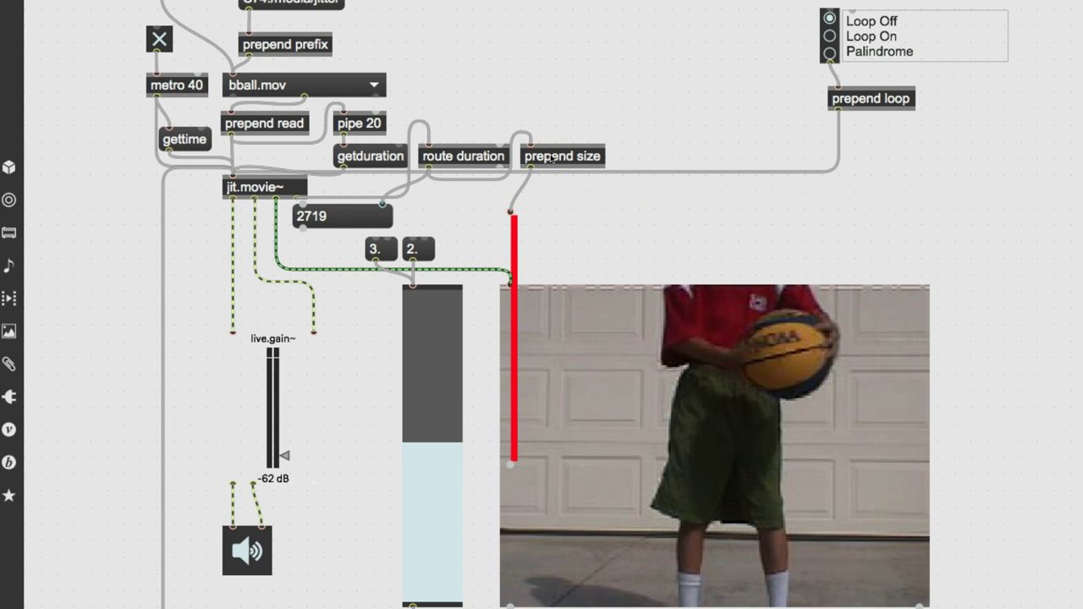
# Step: Move prepend size further right and wire the route object's output into it
pyautogui.moveTo(550, 157); pyautogui.dragTo(676, 157)
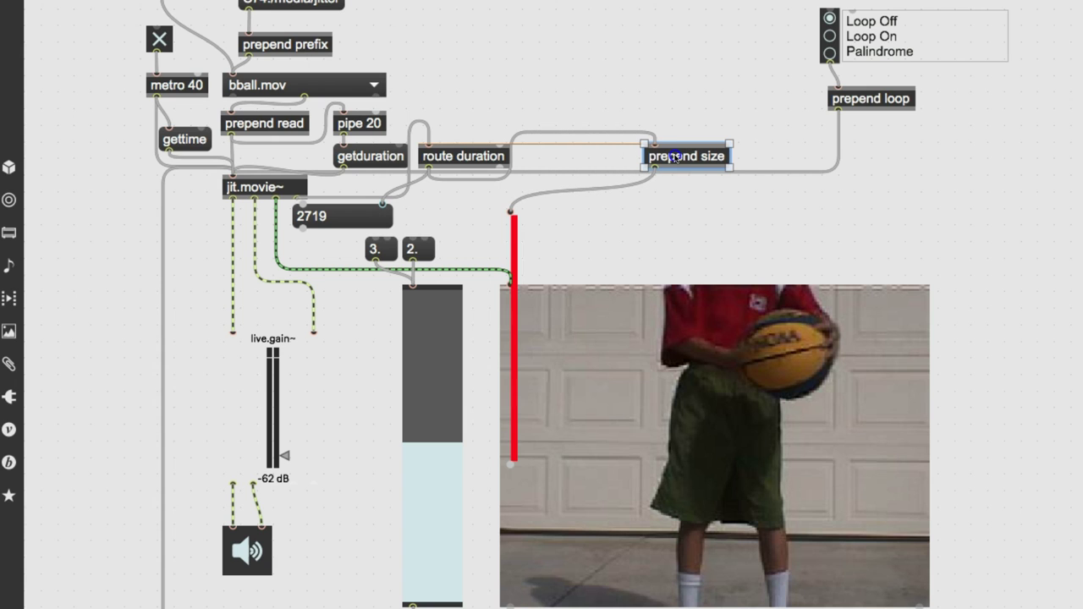
pyautogui.click(513, 154)
pyautogui.moveTo(511, 156); pyautogui.dragTo(640, 158)
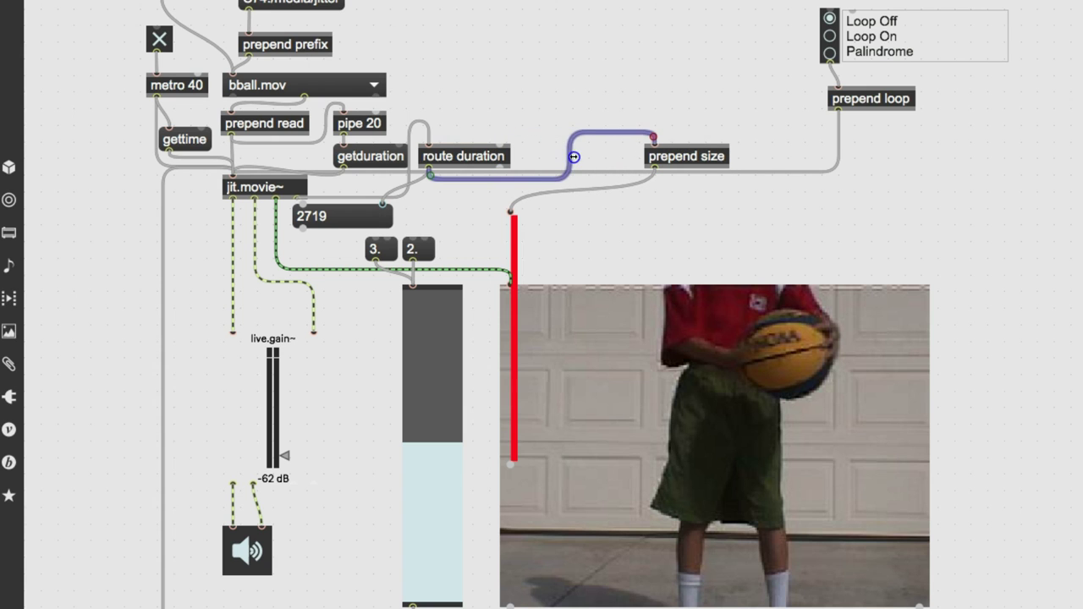
pyautogui.click(471, 157)
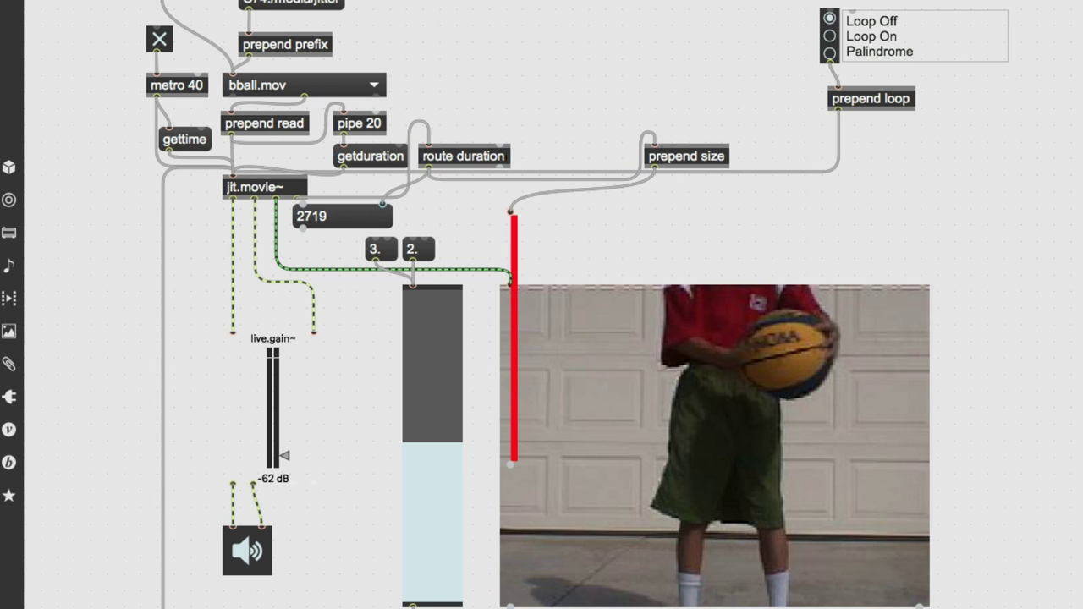
# Step: Change the route to 'route duration time' and wire its time outlet to the red slider
pyautogui.doubleClick(465, 155)
pyautogui.write('time')
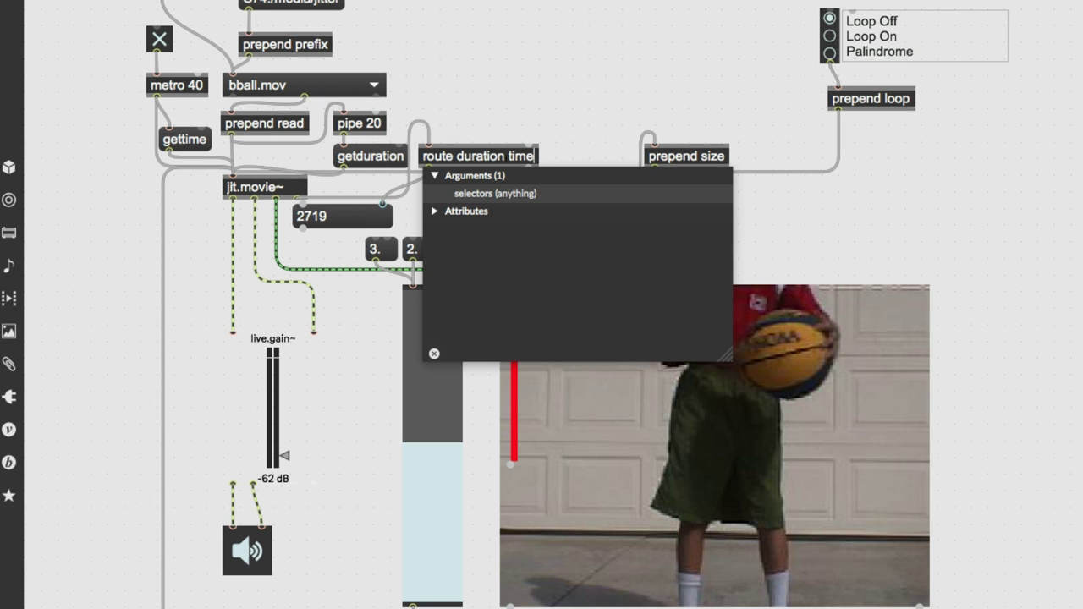
pyautogui.click(505, 133)
pyautogui.click(502, 114)
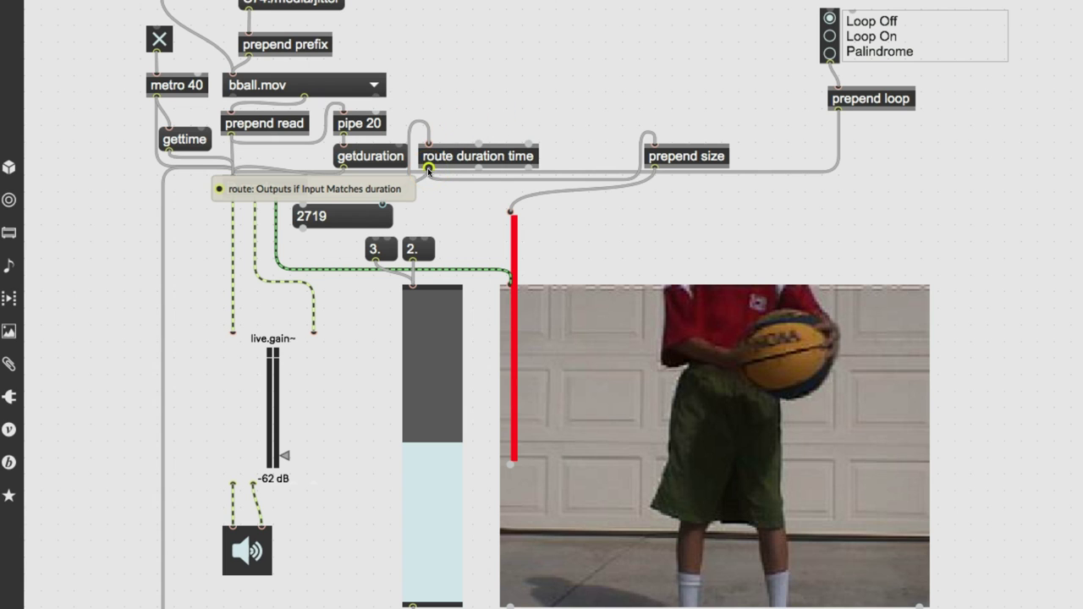
pyautogui.click(471, 167)
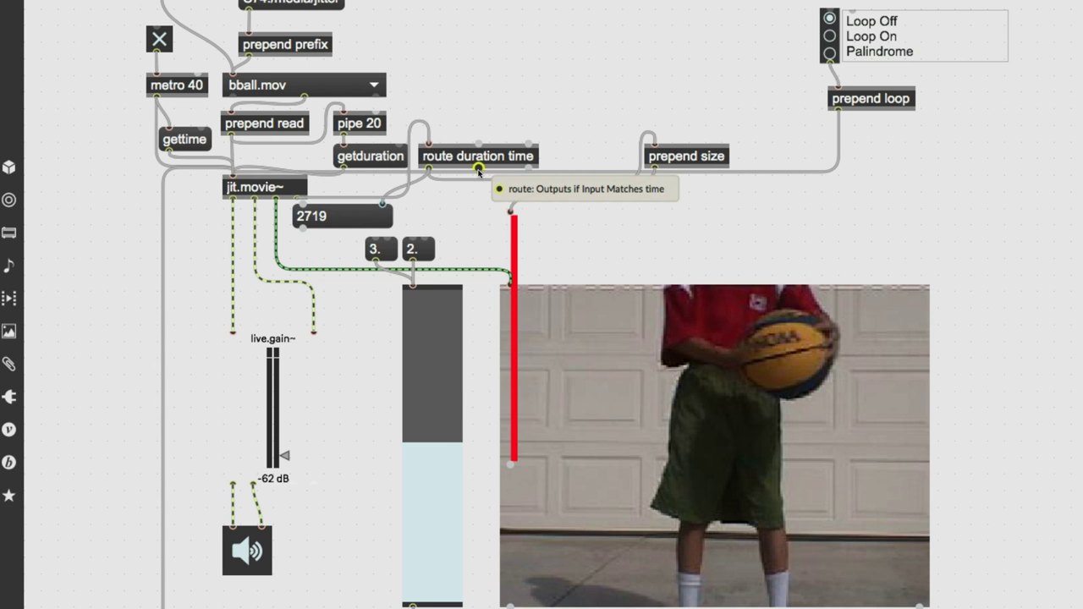
pyautogui.click(478, 169)
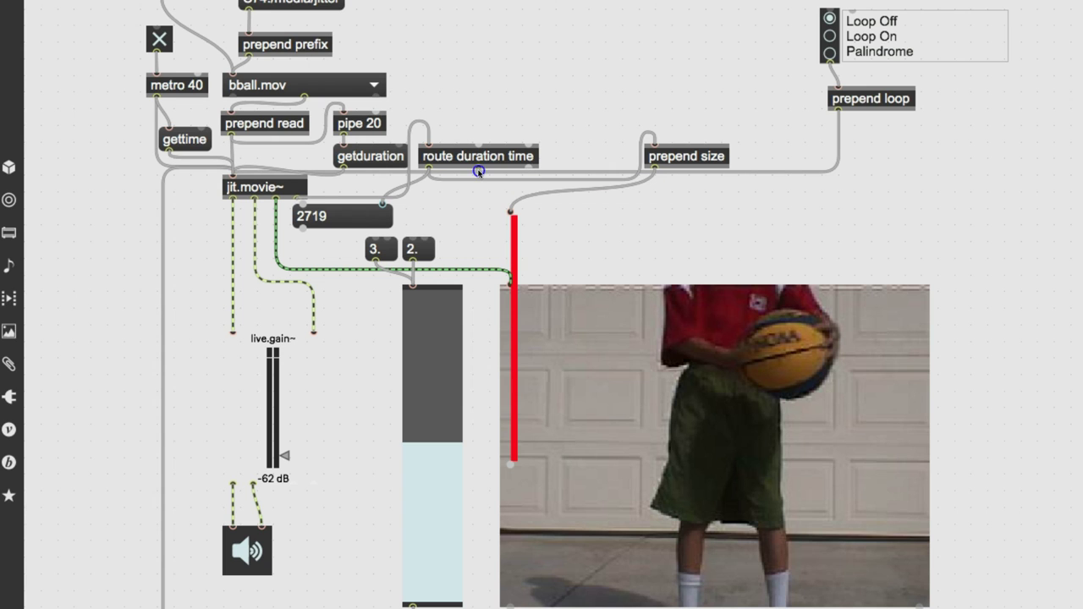
pyautogui.moveTo(478, 204); pyautogui.dragTo(508, 212)
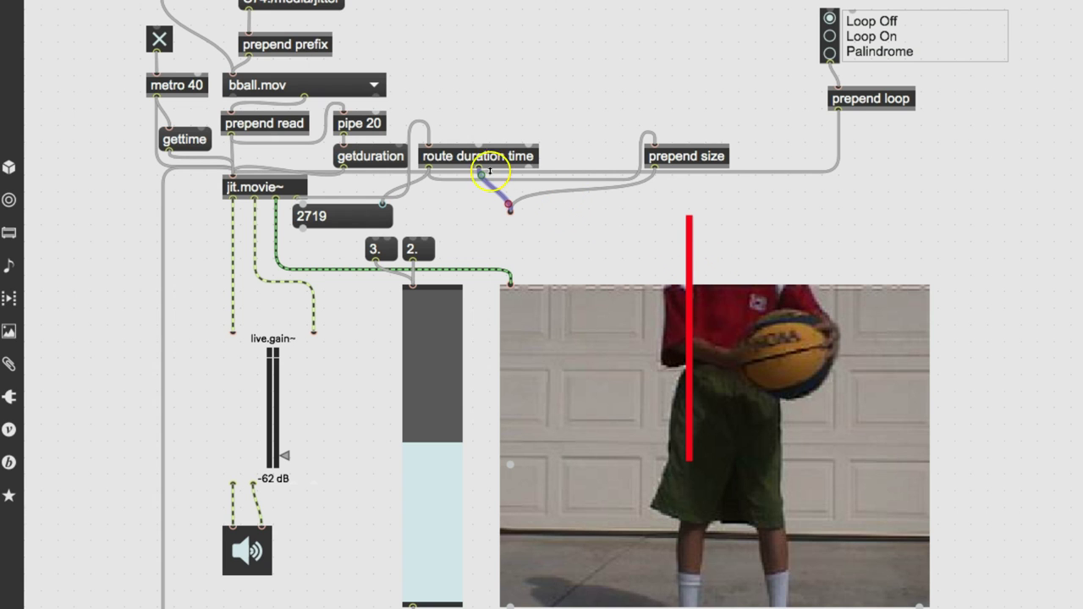
pyautogui.click(511, 89)
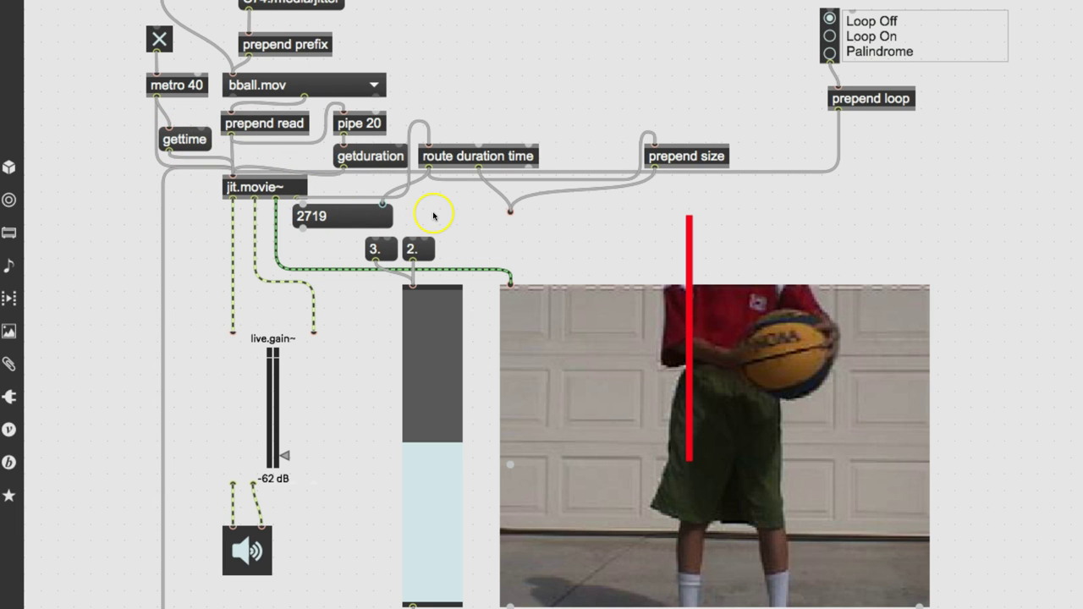
# Step: Lock the patch and scrub the movie's playback position with the red slider
pyautogui.hotkey('ctrl', 'e')
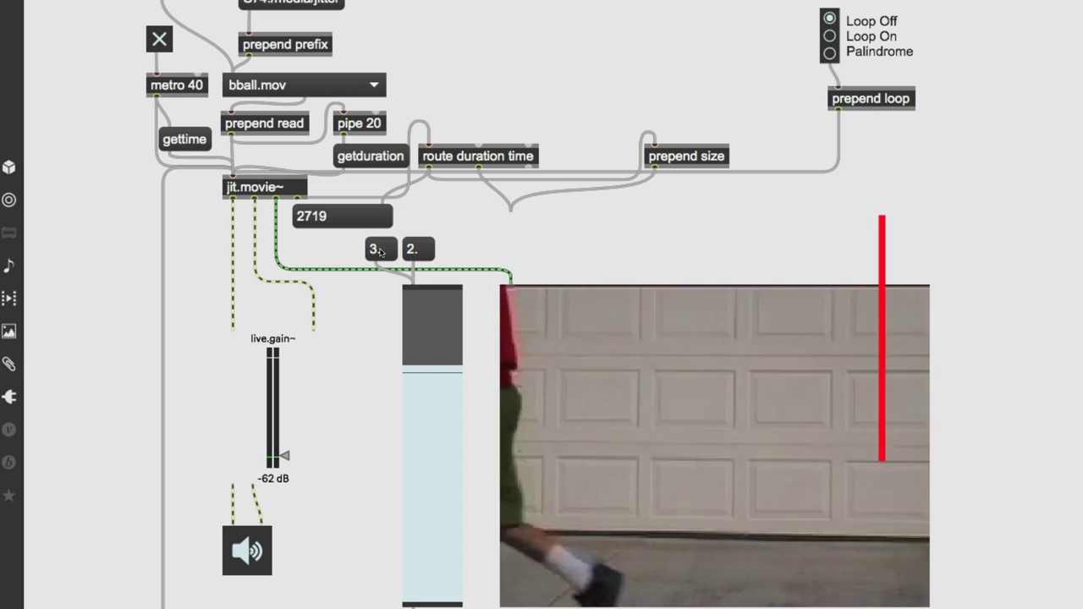
pyautogui.click(453, 233)
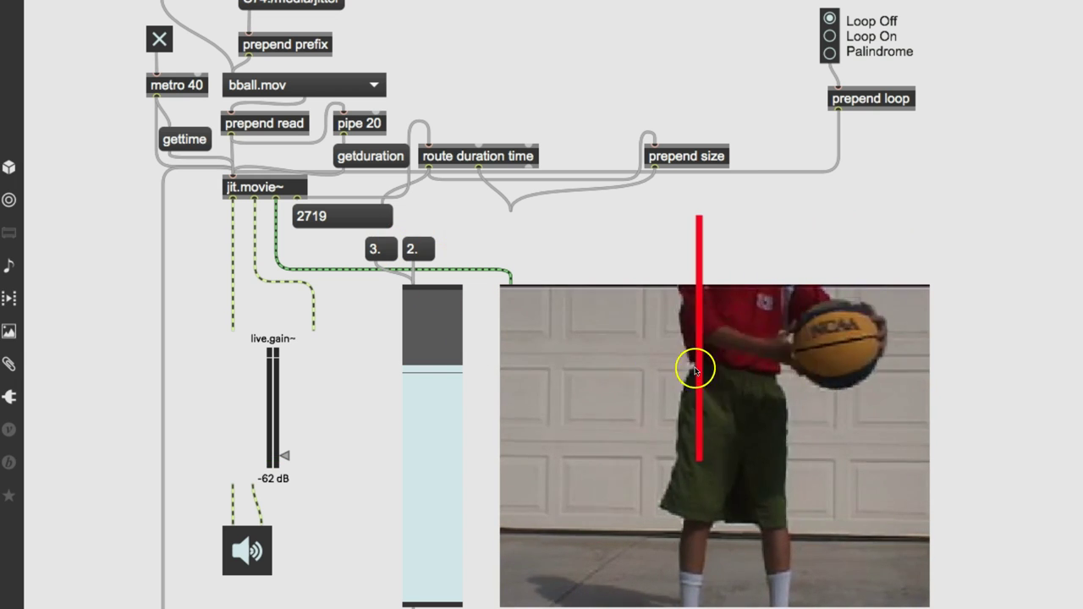
pyautogui.moveTo(612, 376)
pyautogui.mouseDown()
pyautogui.moveTo(600, 388)
pyautogui.moveTo(804, 381)
pyautogui.mouseUp()
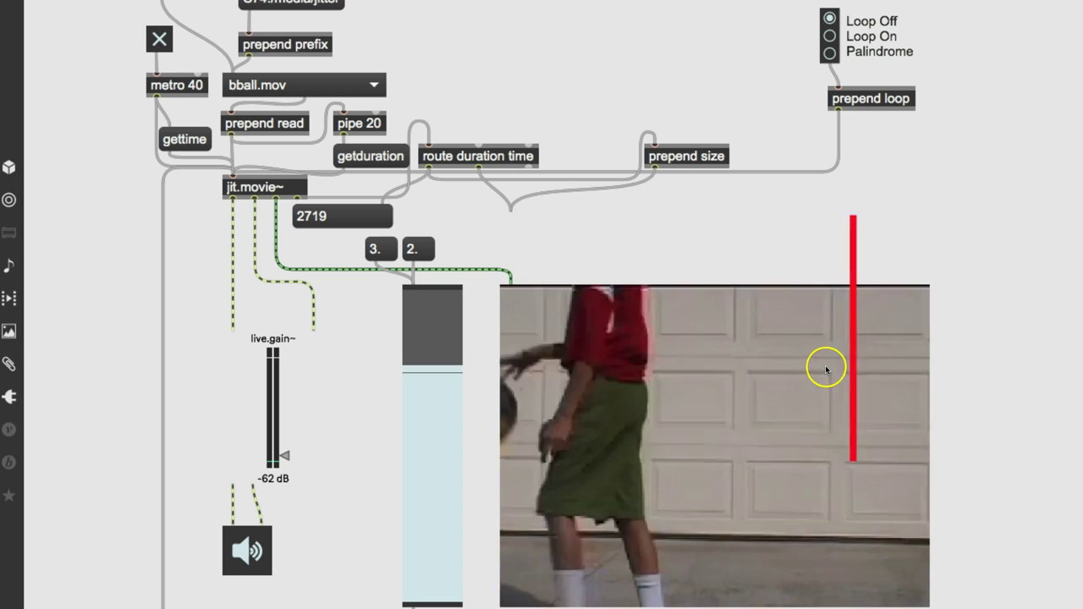
pyautogui.click(834, 34)
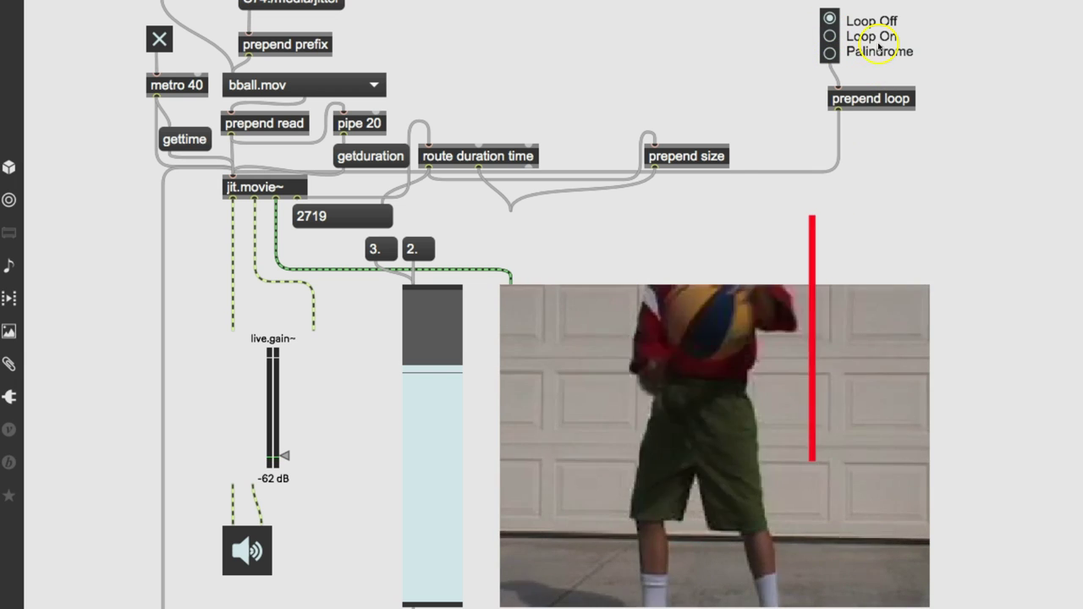
# Step: Test the loop modes, Loop On then Palindrome then Loop On, and set the rate to 2
pyautogui.click(829, 53)
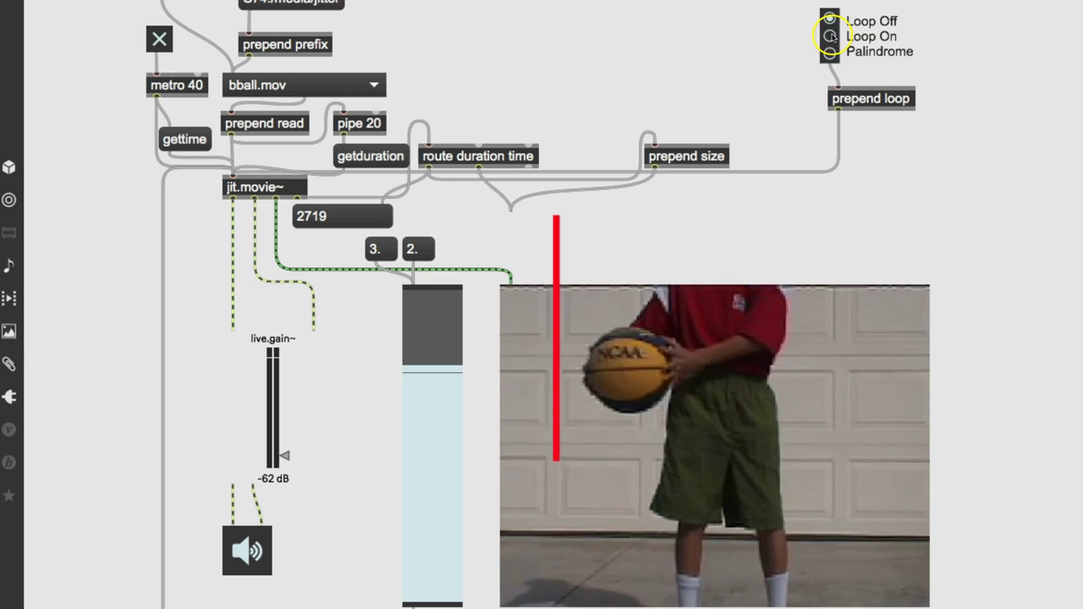
pyautogui.click(830, 37)
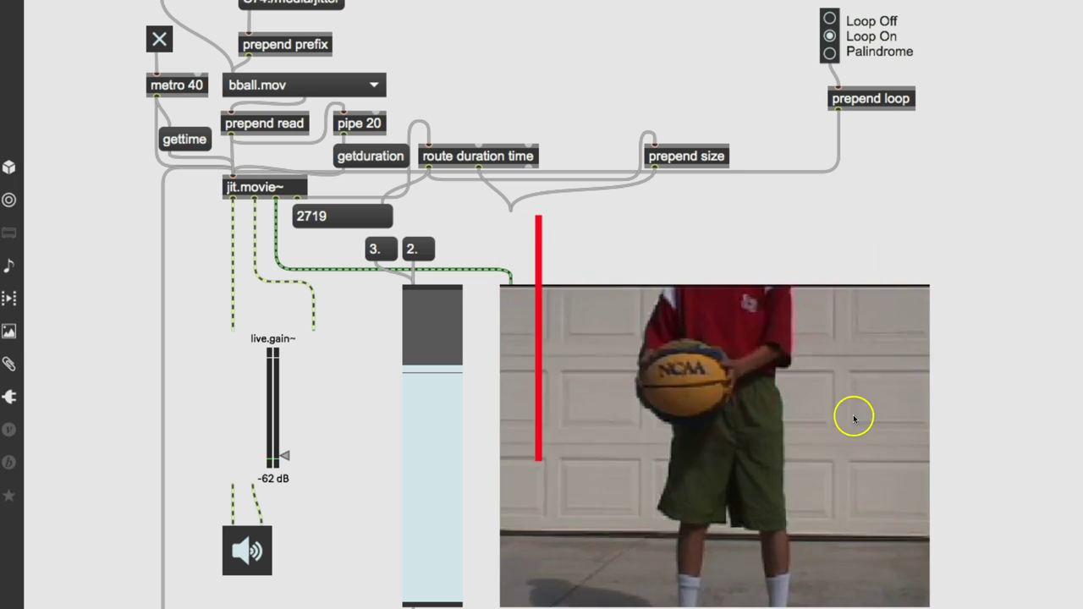
pyautogui.click(829, 53)
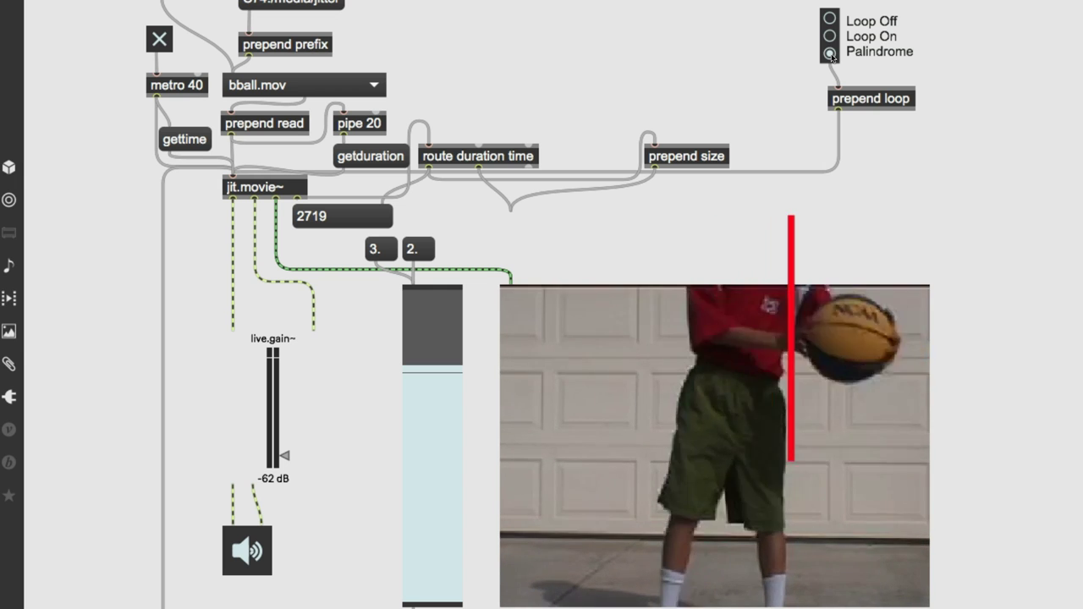
pyautogui.click(830, 50)
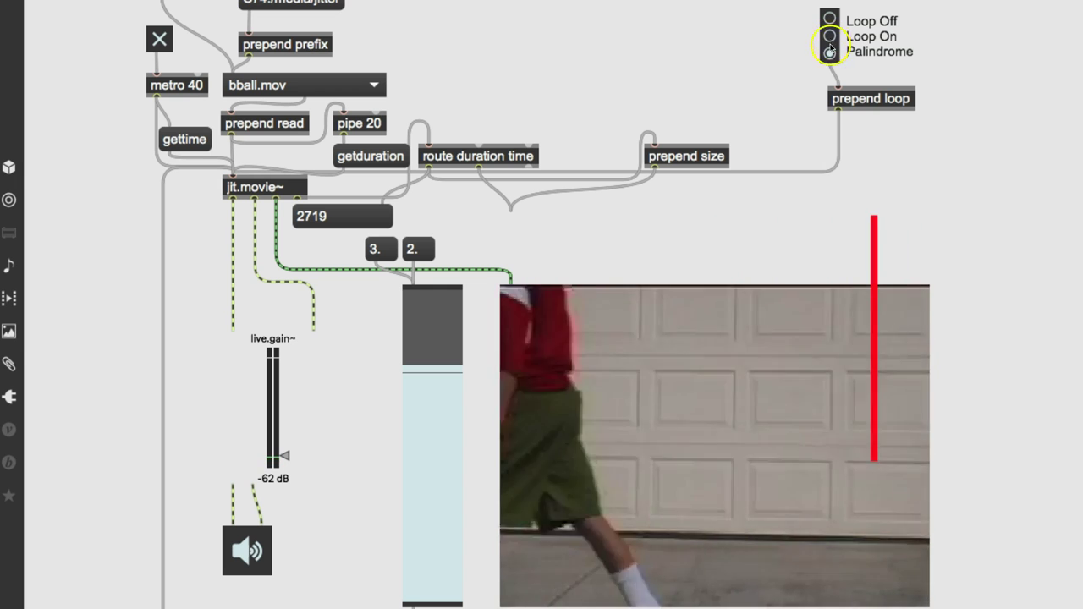
pyautogui.click(830, 38)
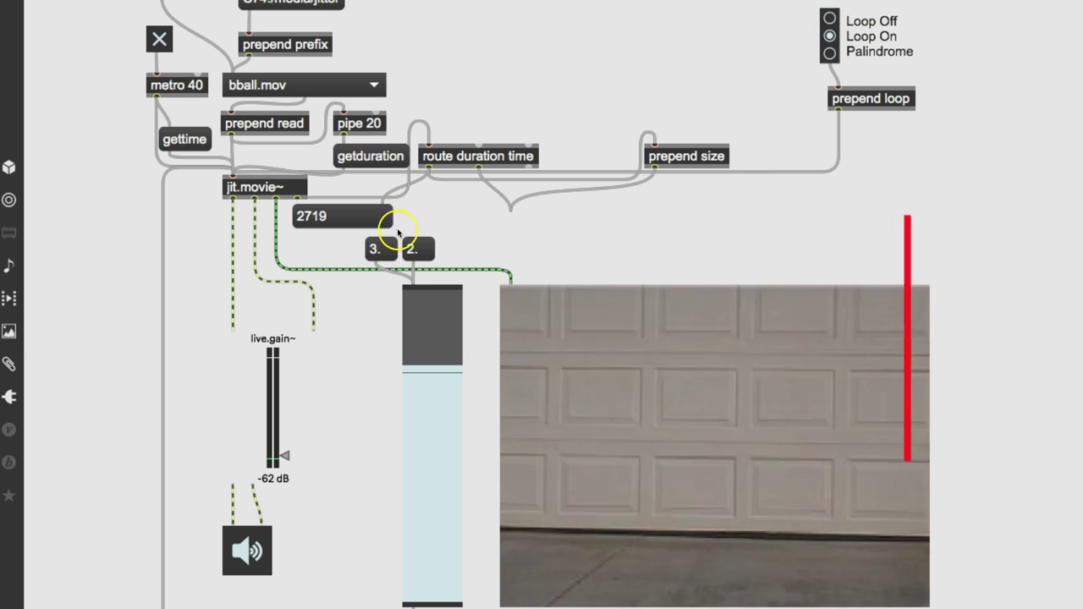
pyautogui.click(419, 249)
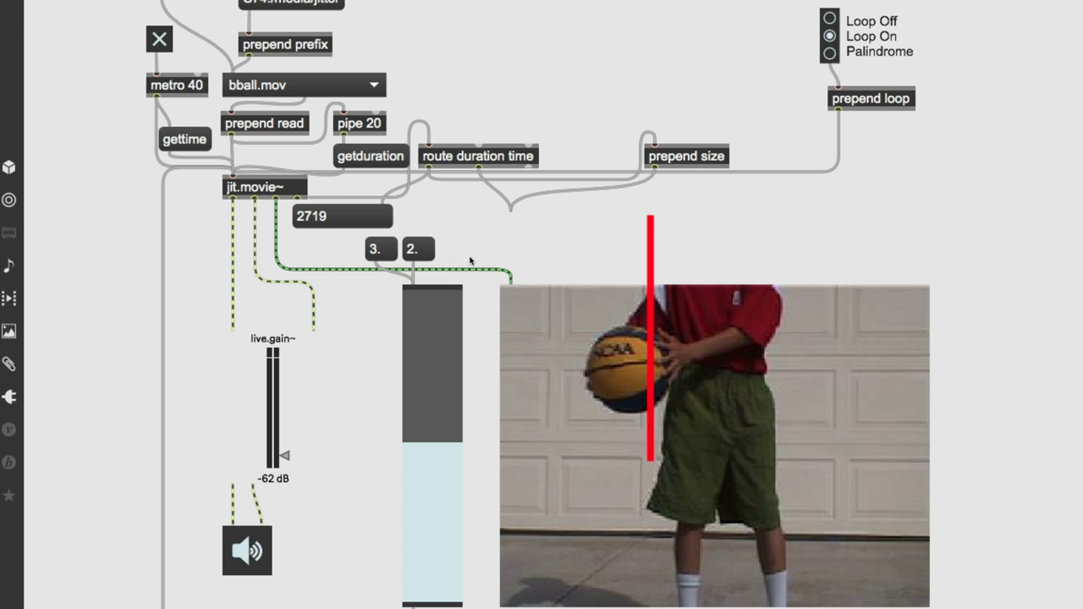
# Step: Move the red position slider down over the movie and stretch the movie display taller
pyautogui.keyDown('super'); pyautogui.click(521, 246); pyautogui.keyUp('super')
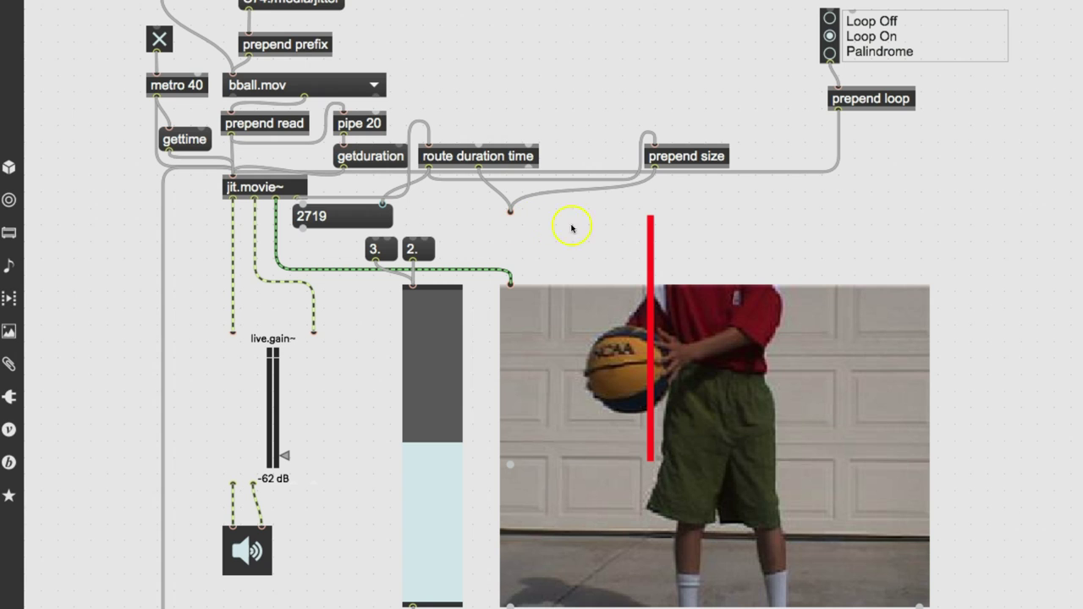
pyautogui.click(592, 247)
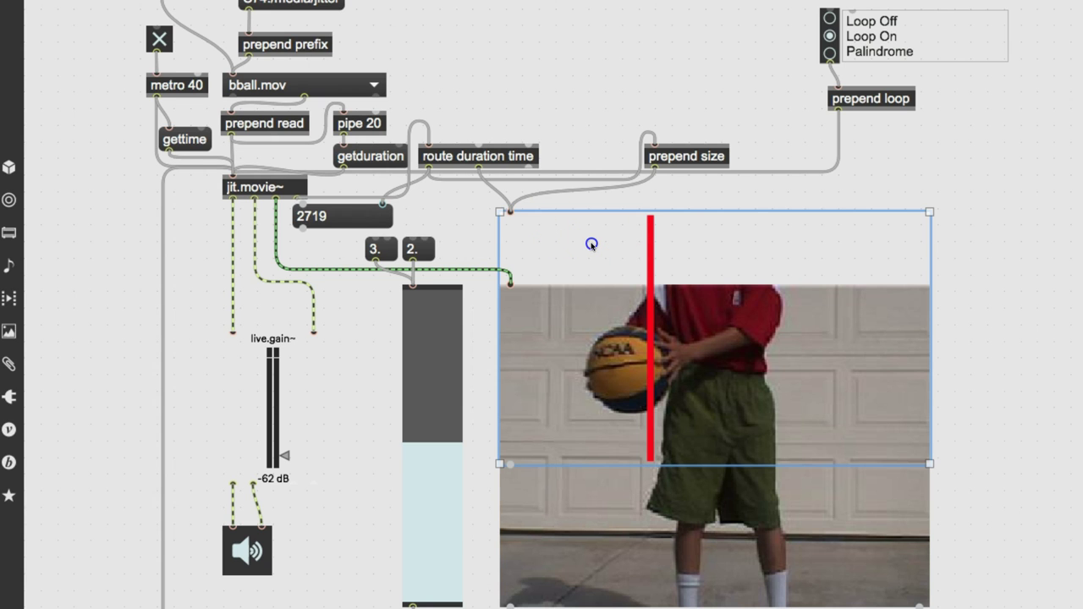
pyautogui.moveTo(591, 245); pyautogui.dragTo(589, 317)
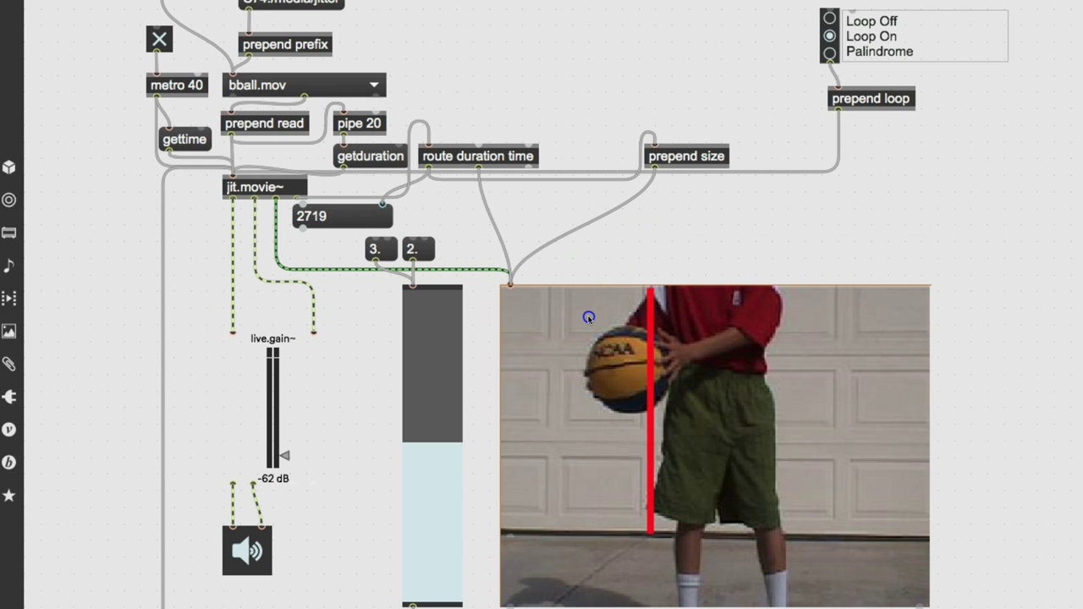
pyautogui.click(628, 320)
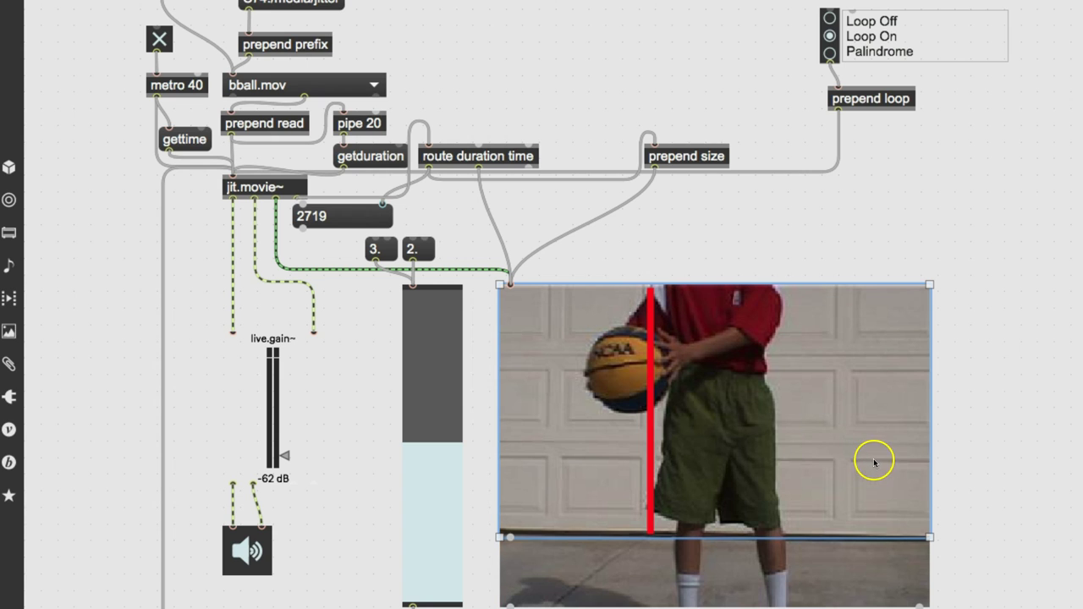
pyautogui.moveTo(929, 538); pyautogui.dragTo(926, 606)
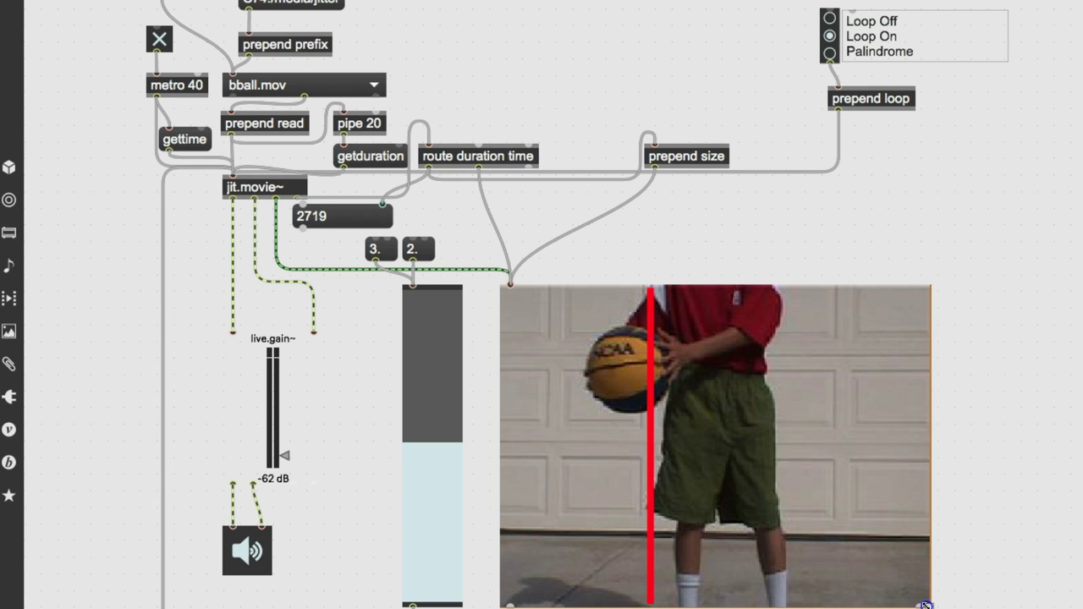
pyautogui.click(970, 481)
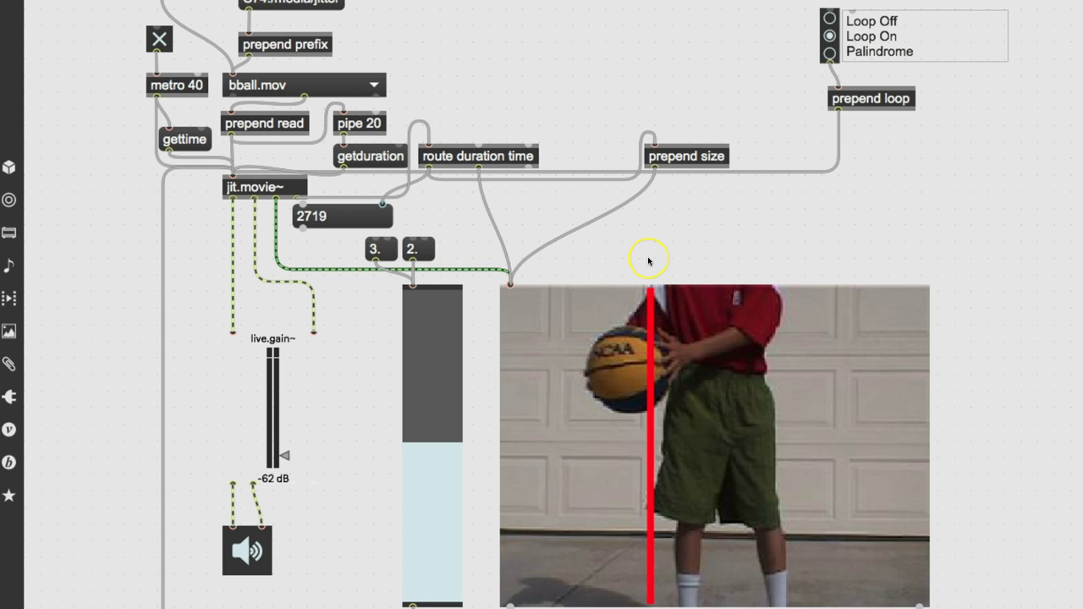
pyautogui.keyDown('super'); pyautogui.click(477, 308); pyautogui.keyUp('super')
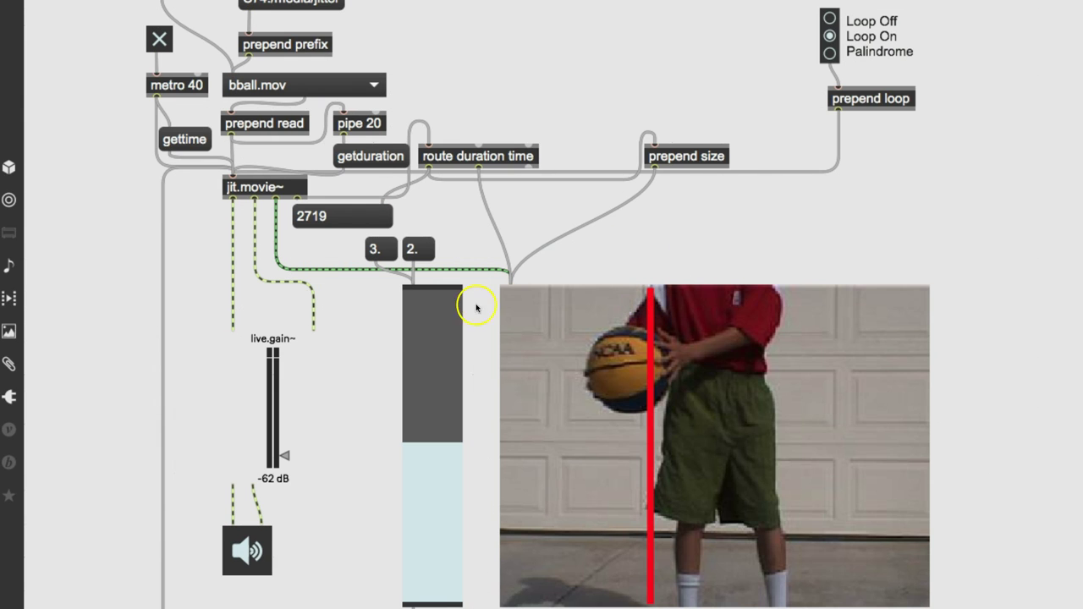
pyautogui.click(375, 248)
pyautogui.moveTo(411, 364)
pyautogui.mouseDown()
pyautogui.moveTo(431, 373)
pyautogui.moveTo(433, 530)
pyautogui.moveTo(439, 311)
pyautogui.moveTo(446, 547)
pyautogui.mouseUp()
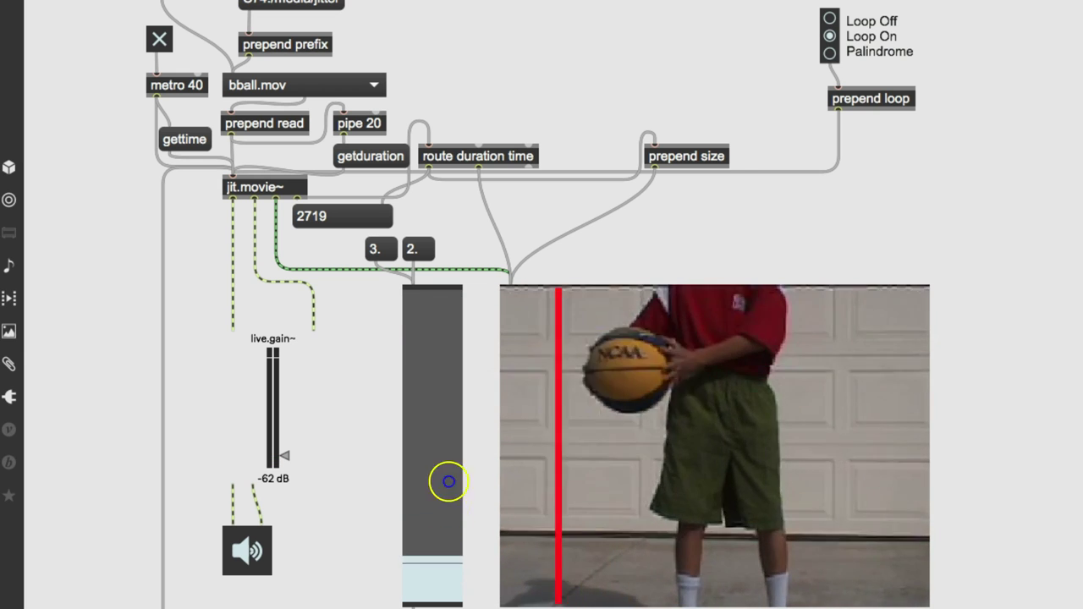
pyautogui.moveTo(446, 546); pyautogui.dragTo(443, 350)
pyautogui.click(416, 248)
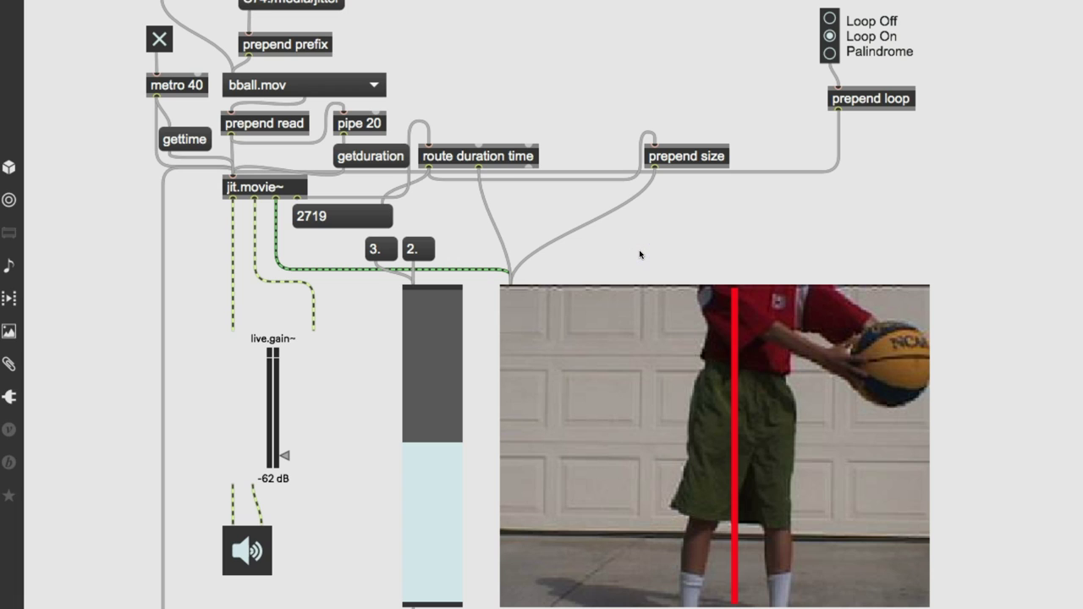
# Step: Unlock the patch and create a new slider object
pyautogui.press('super+e')
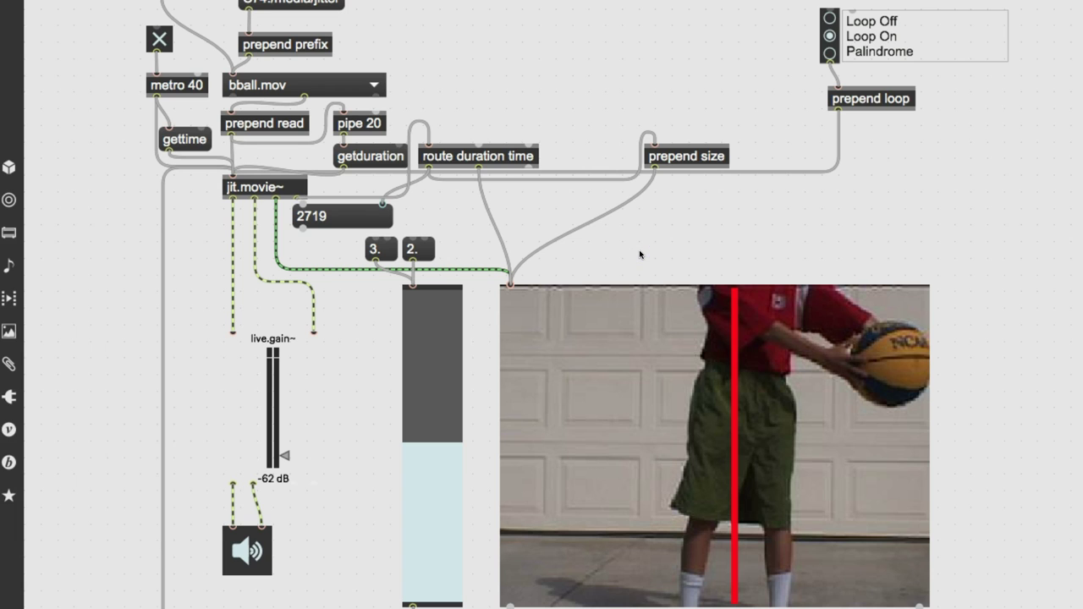
pyautogui.press('n')
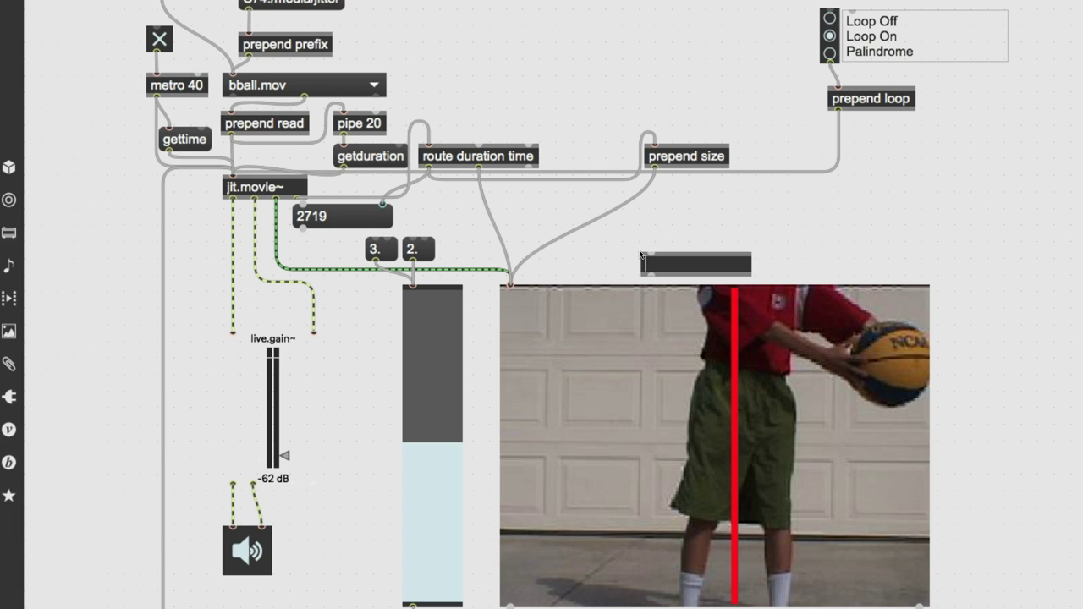
pyautogui.write('slider')
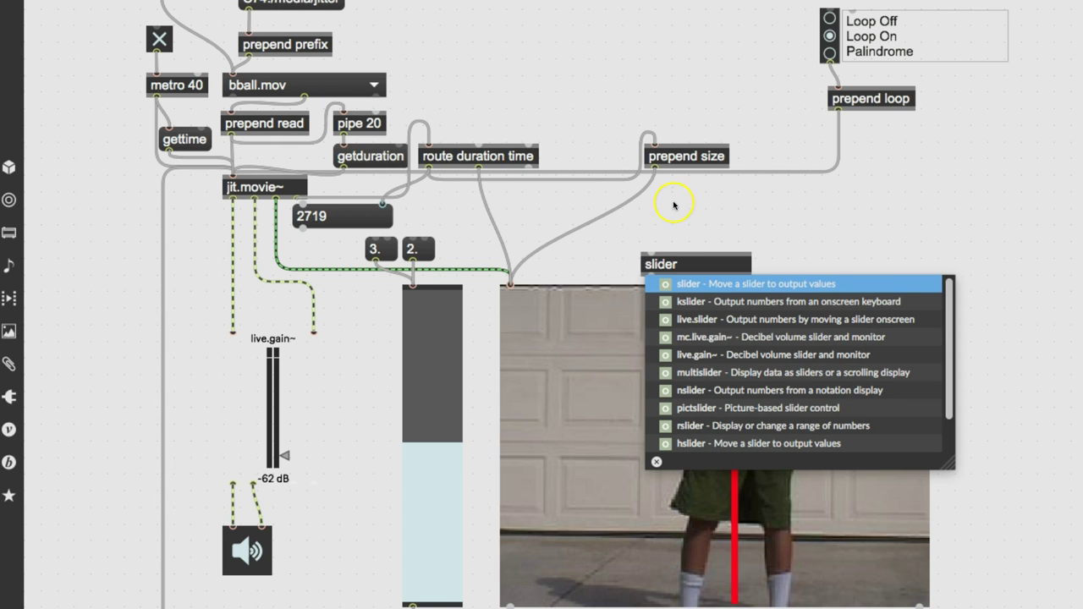
pyautogui.press('Return')
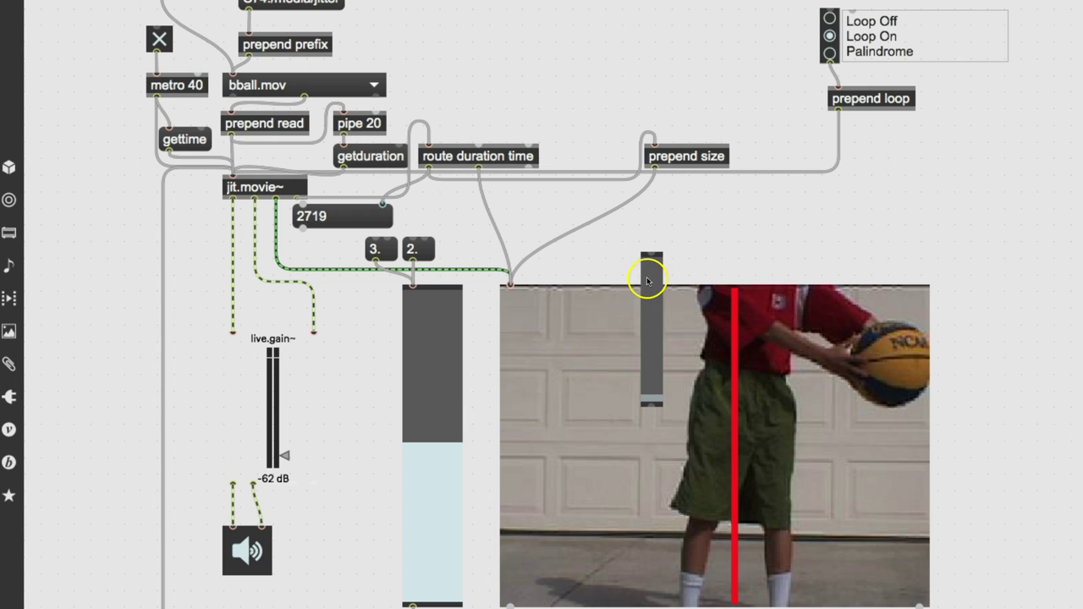
# Step: Reshape the slider into a wide horizontal bar just above the video, matching its width
pyautogui.click(657, 277)
pyautogui.moveTo(657, 277); pyautogui.dragTo(657, 229)
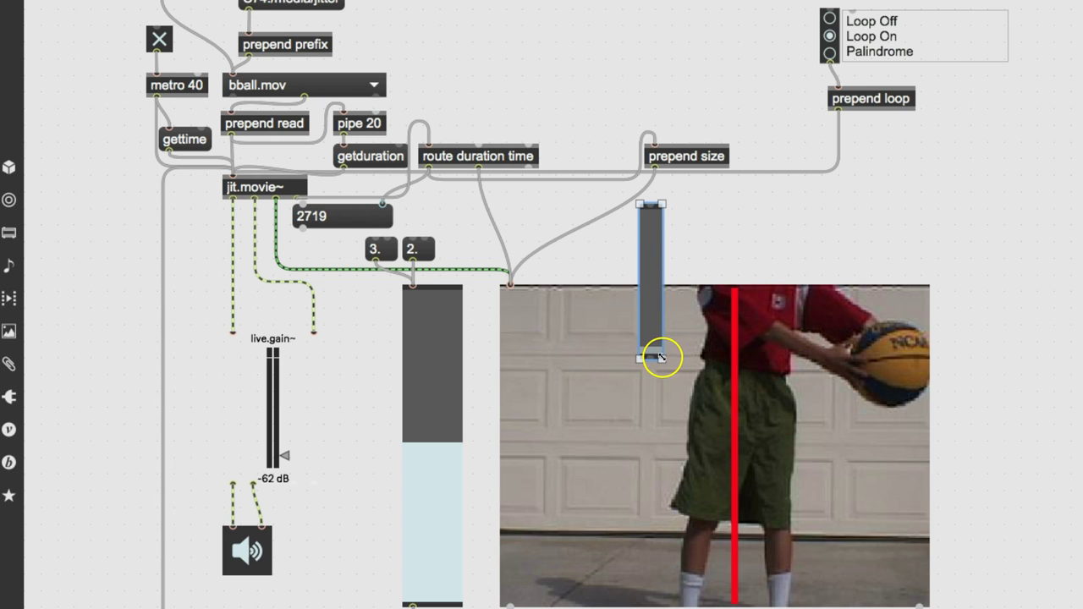
pyautogui.moveTo(662, 357); pyautogui.dragTo(932, 251)
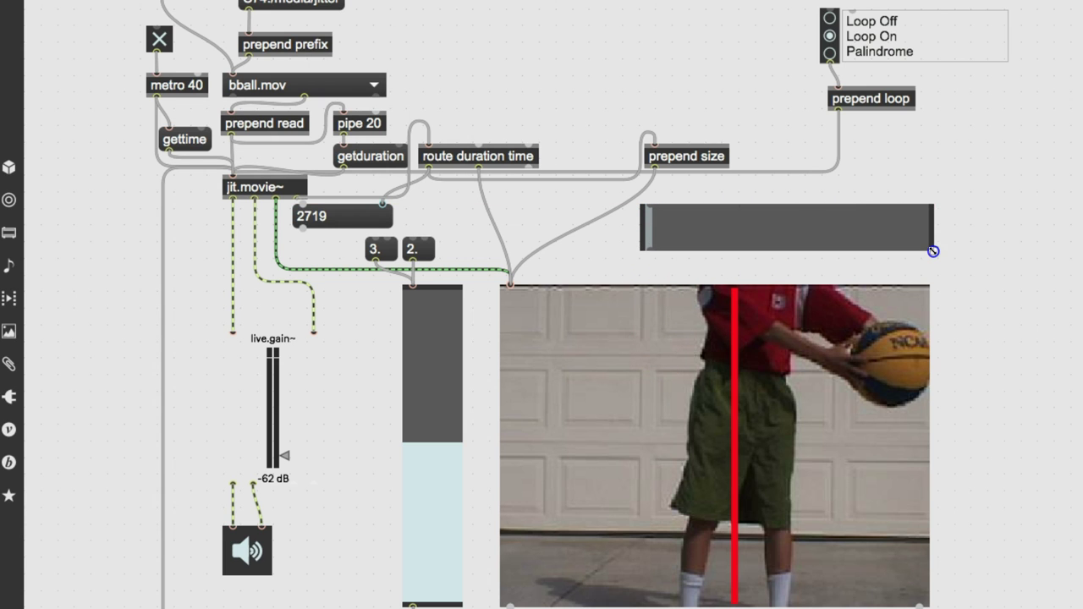
pyautogui.moveTo(764, 220); pyautogui.dragTo(624, 231)
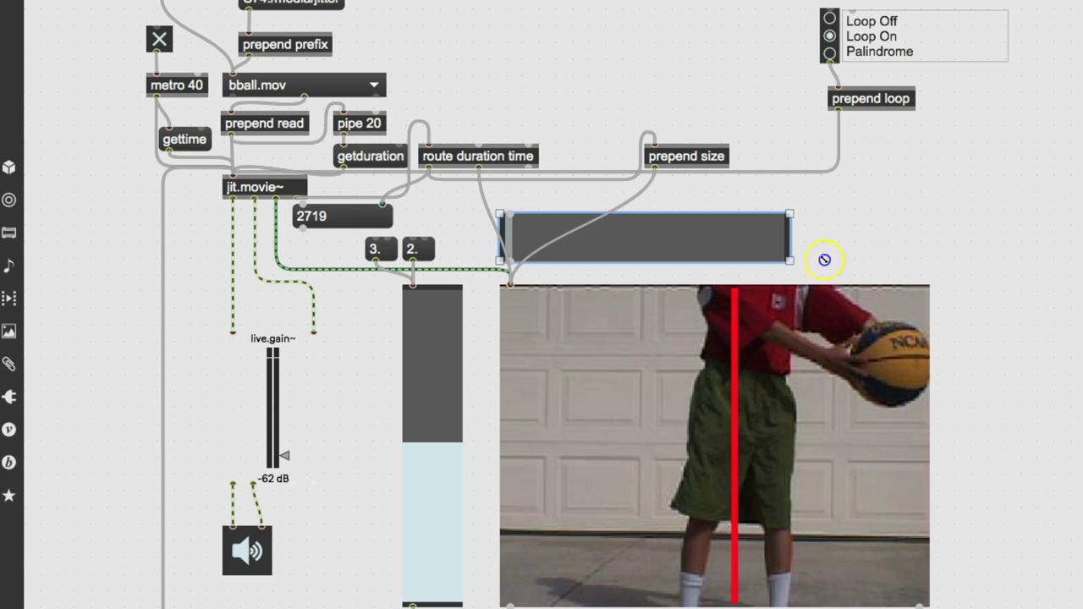
pyautogui.moveTo(789, 260); pyautogui.dragTo(928, 259)
pyautogui.click(885, 256)
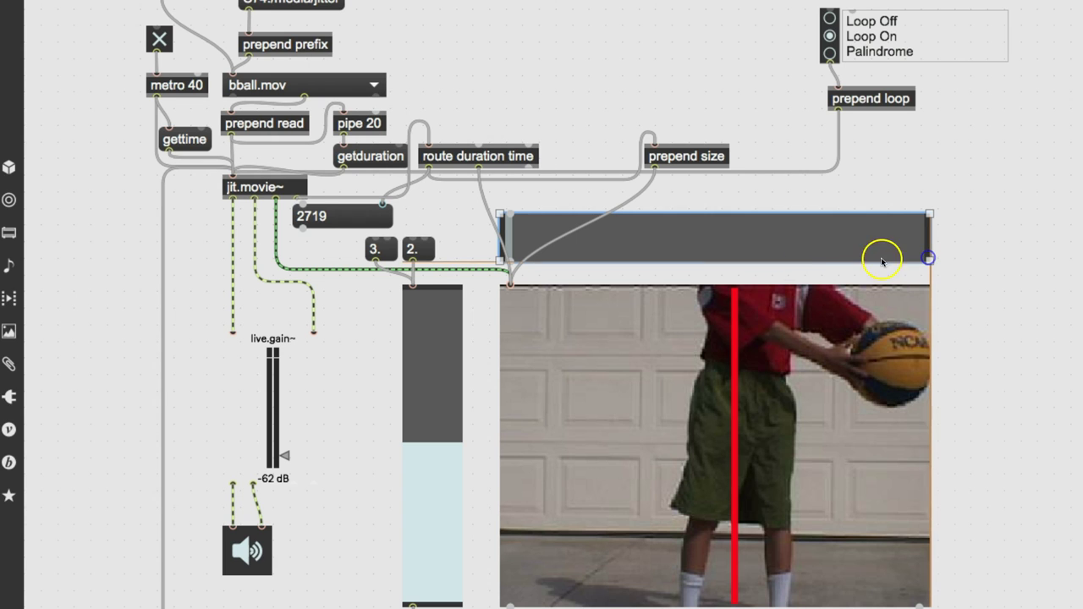
pyautogui.click(670, 229)
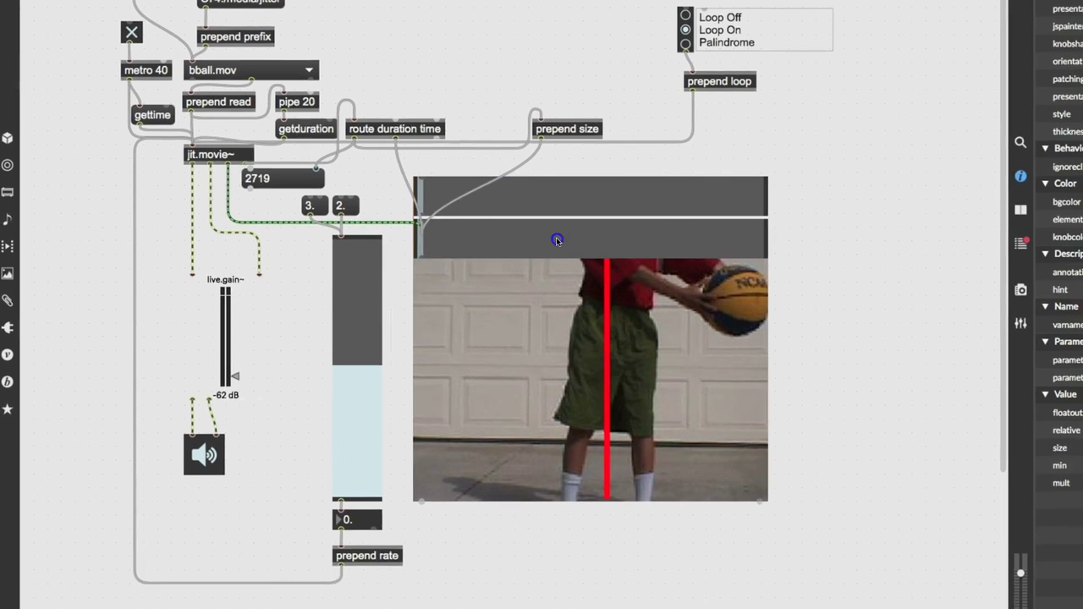
# Step: Duplicate the slider below the video and test both: top near start, bottom about three-quarters
pyautogui.moveTo(674, 234); pyautogui.dragTo(513, 505)
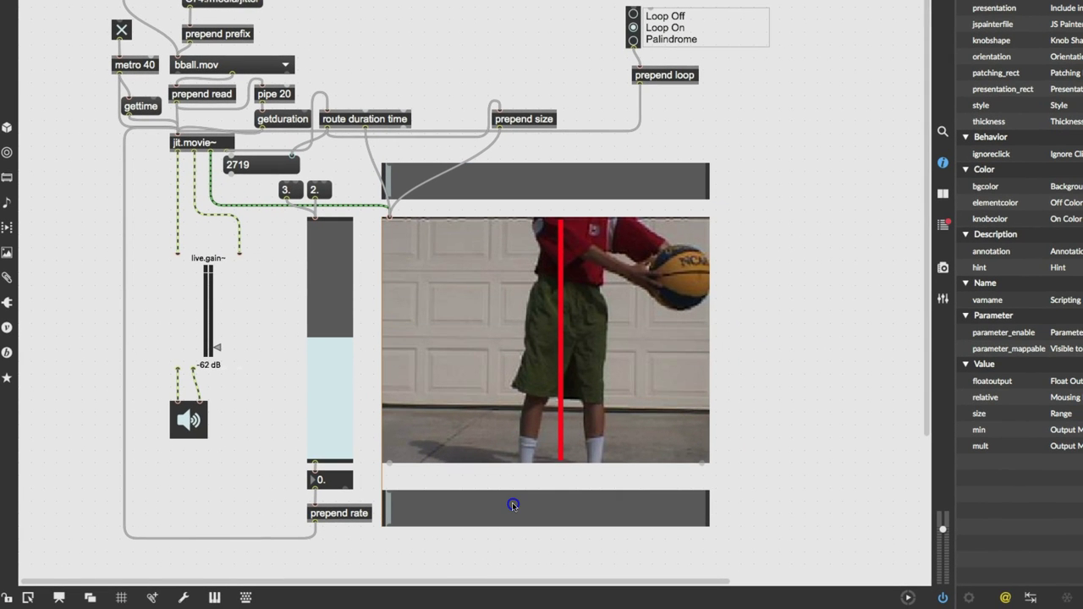
pyautogui.click(740, 256)
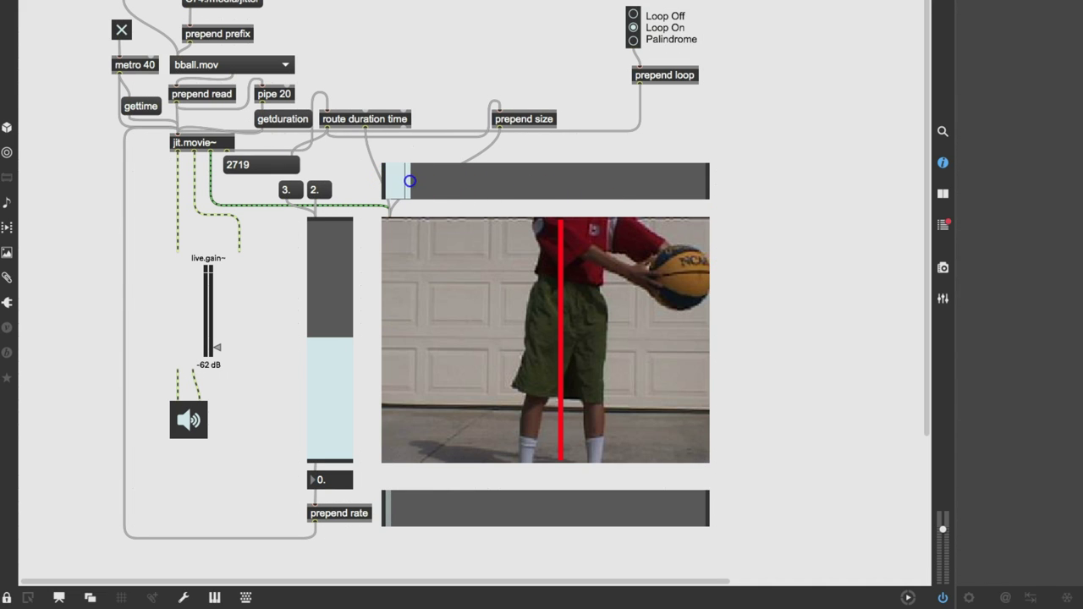
pyautogui.moveTo(387, 182); pyautogui.dragTo(411, 181)
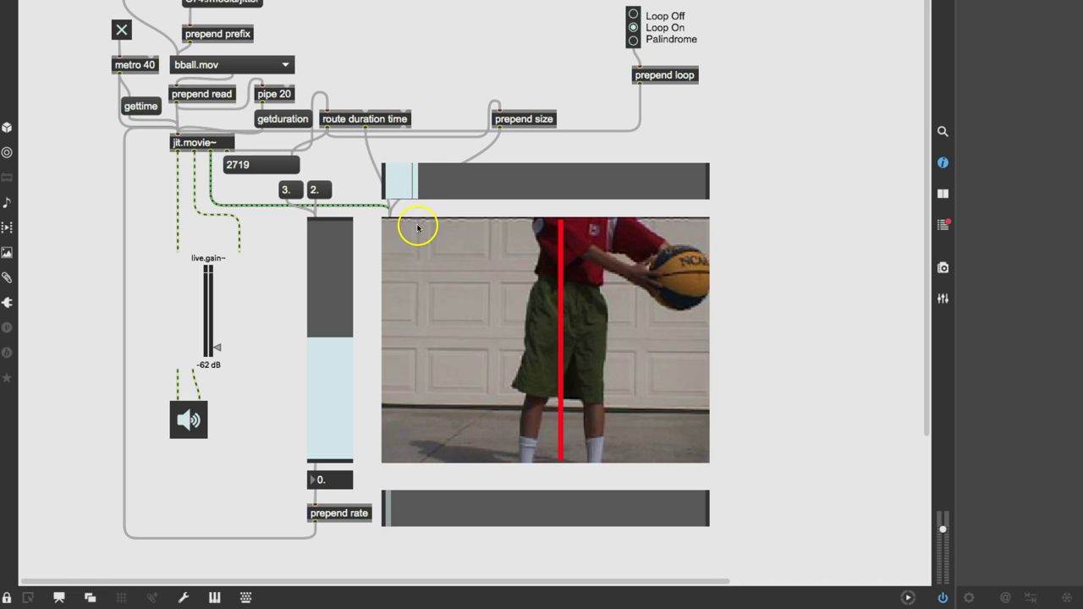
pyautogui.moveTo(387, 513)
pyautogui.mouseDown()
pyautogui.moveTo(631, 520)
pyautogui.moveTo(590, 520)
pyautogui.mouseUp()
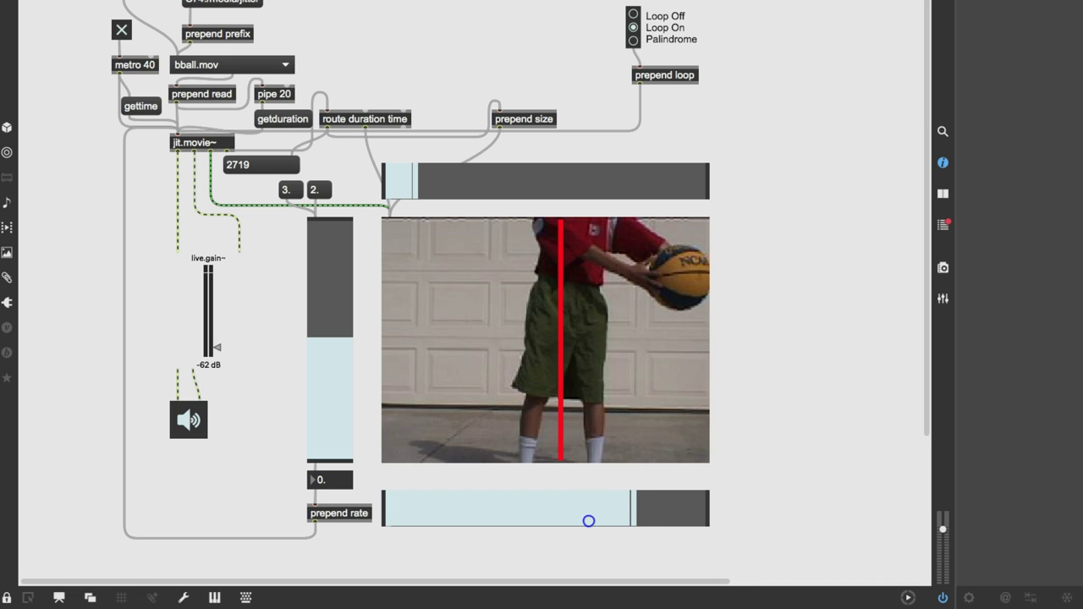
pyautogui.click(636, 520)
pyautogui.keyDown('super'); pyautogui.click(731, 519); pyautogui.keyUp('super')
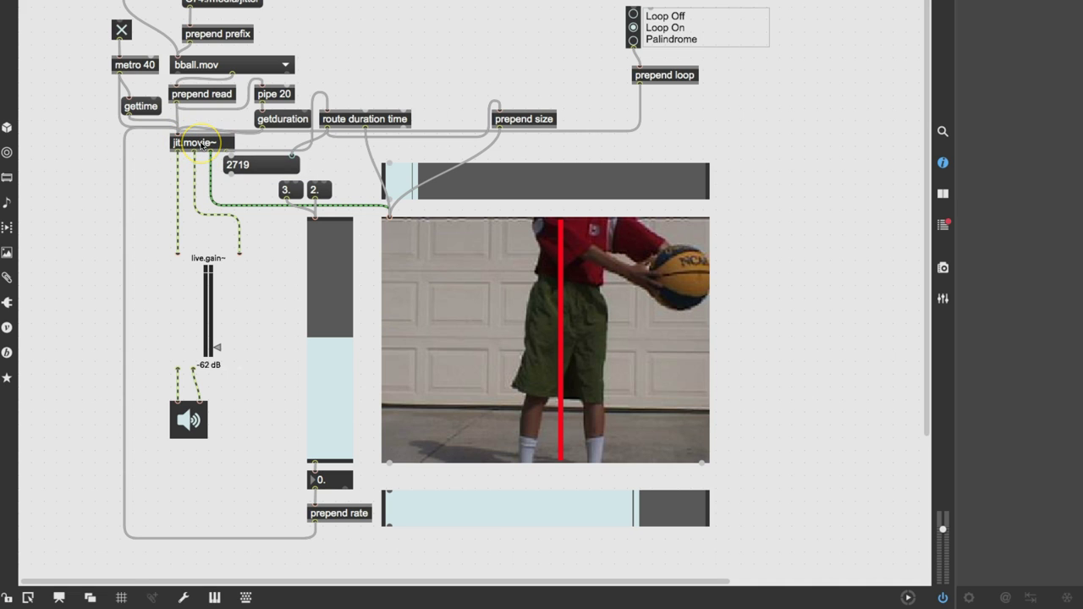
# Step: Show the jit.movie~ reference and scroll to its loop, loopstart, loopend and looppoints attributes
pyautogui.click(203, 144)
pyautogui.hotkey('ctrl', 'i')
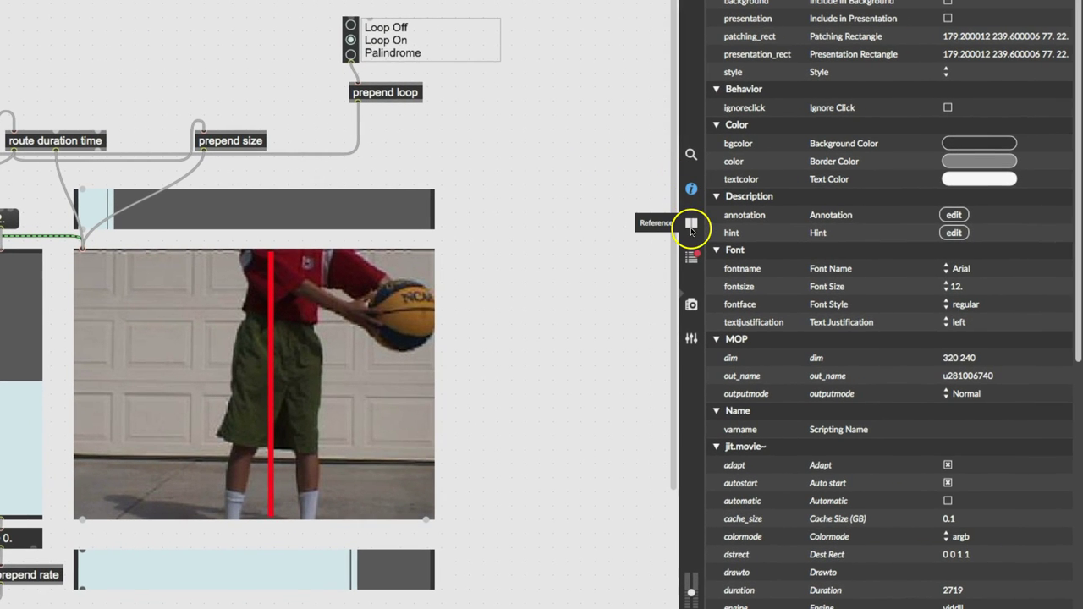
pyautogui.click(691, 224)
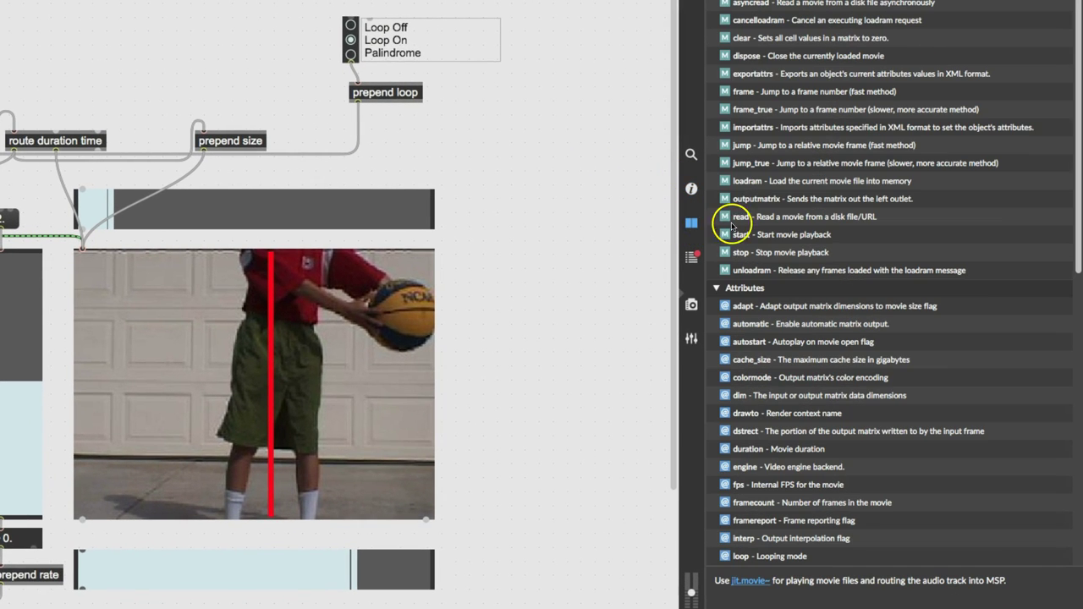
pyautogui.scroll(-3, 750, 228)
pyautogui.scroll(-2, 753, 254)
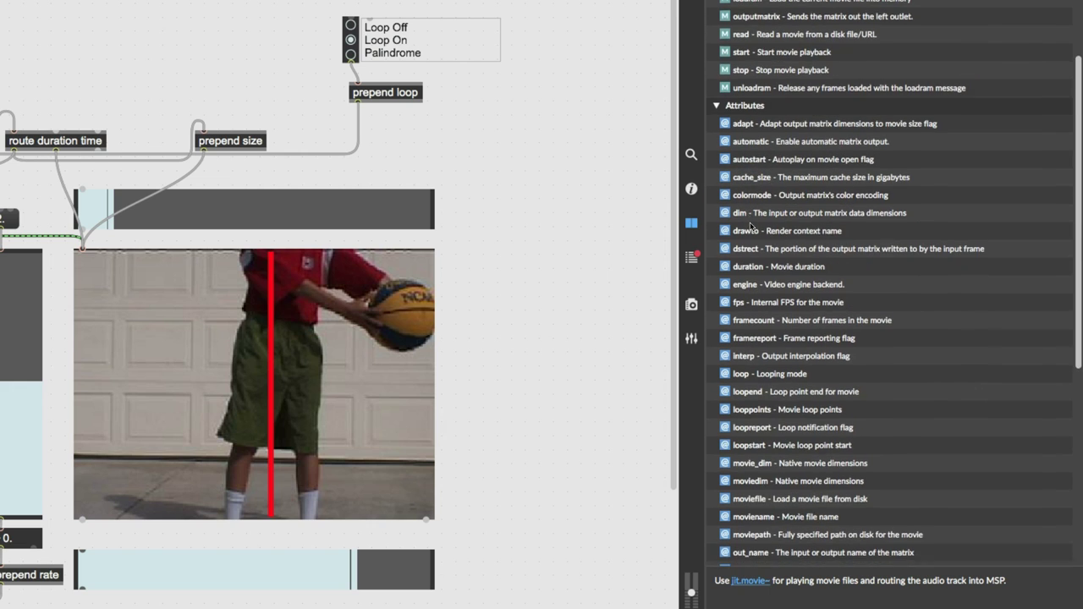
pyautogui.scroll(-3, 757, 279)
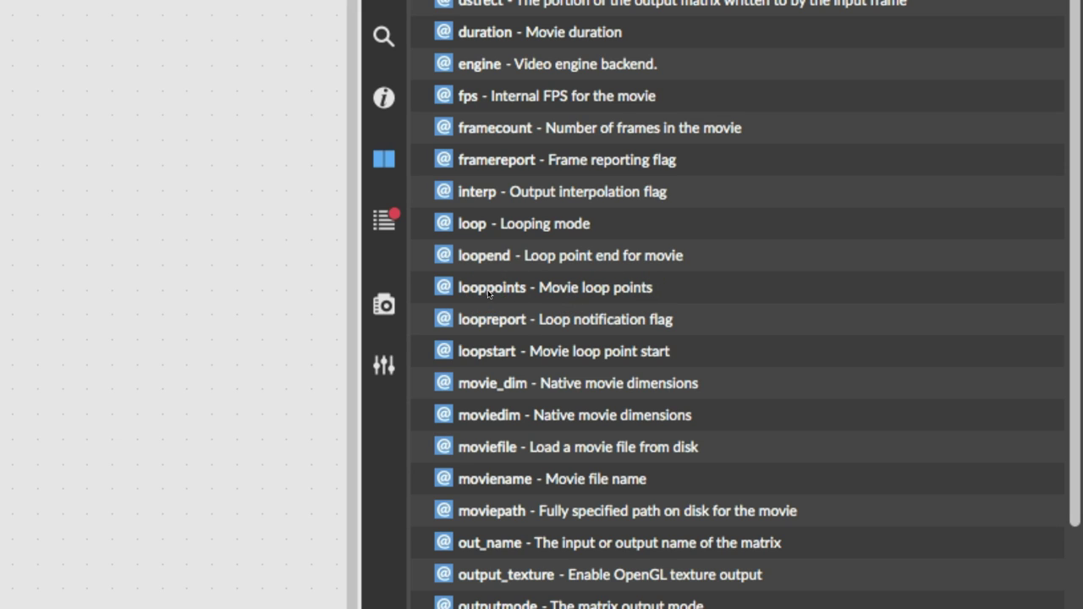
pyautogui.moveTo(488, 293); pyautogui.dragTo(494, 235)
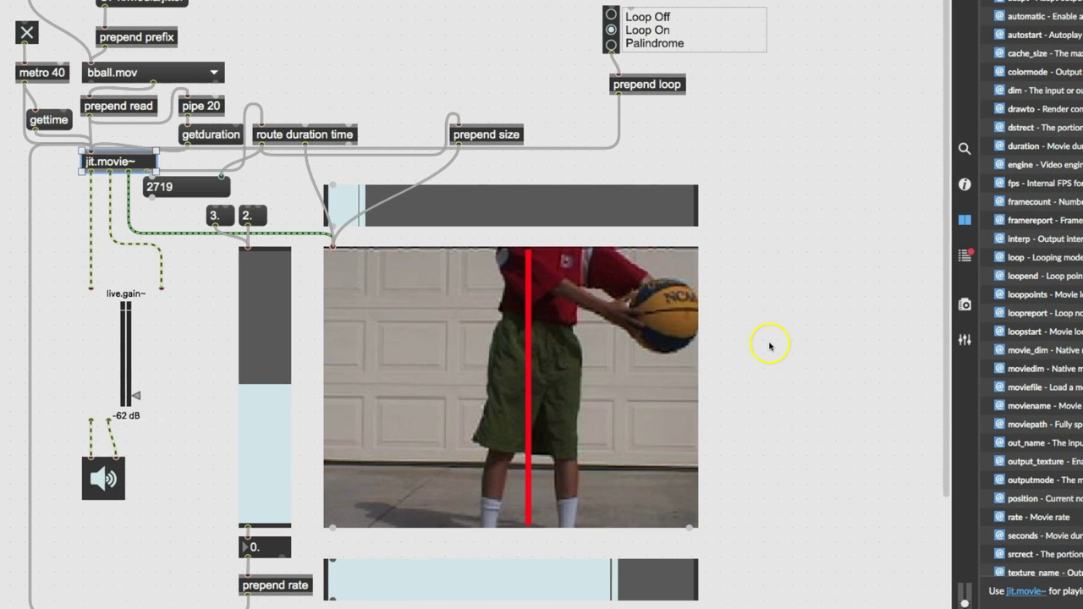
# Step: Duplicate the prepend loop object and rename the copy to prepend looppoints
pyautogui.click(775, 342)
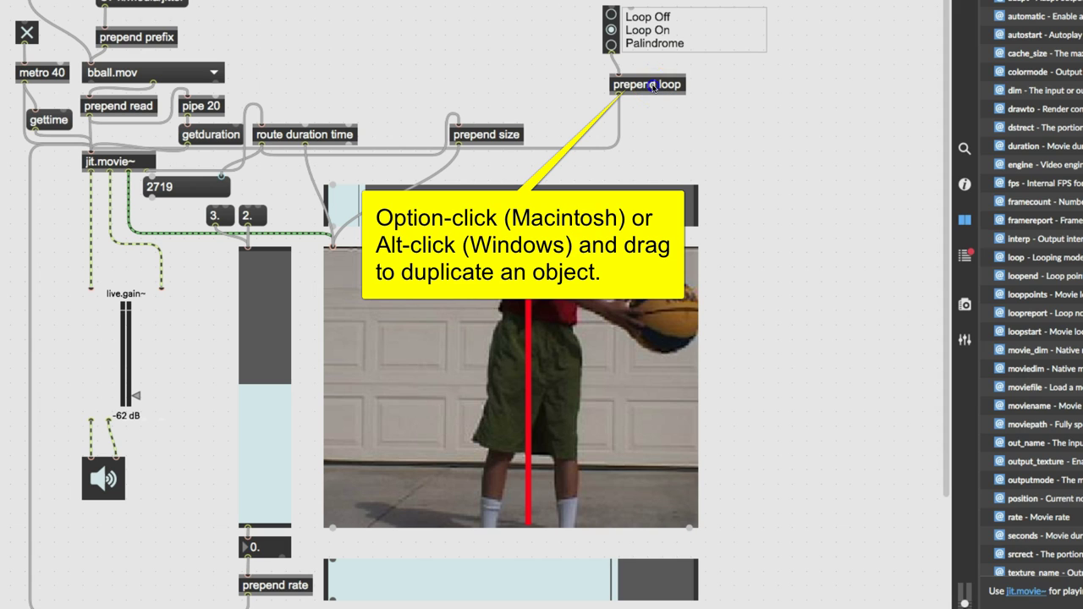
pyautogui.moveTo(652, 86); pyautogui.dragTo(322, 88)
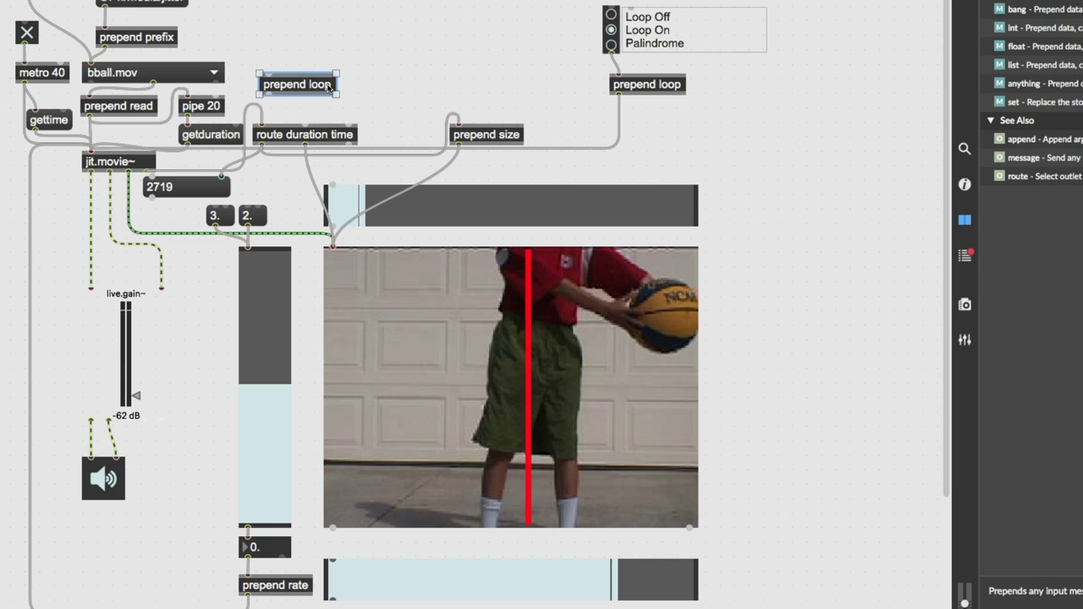
pyautogui.click(332, 85)
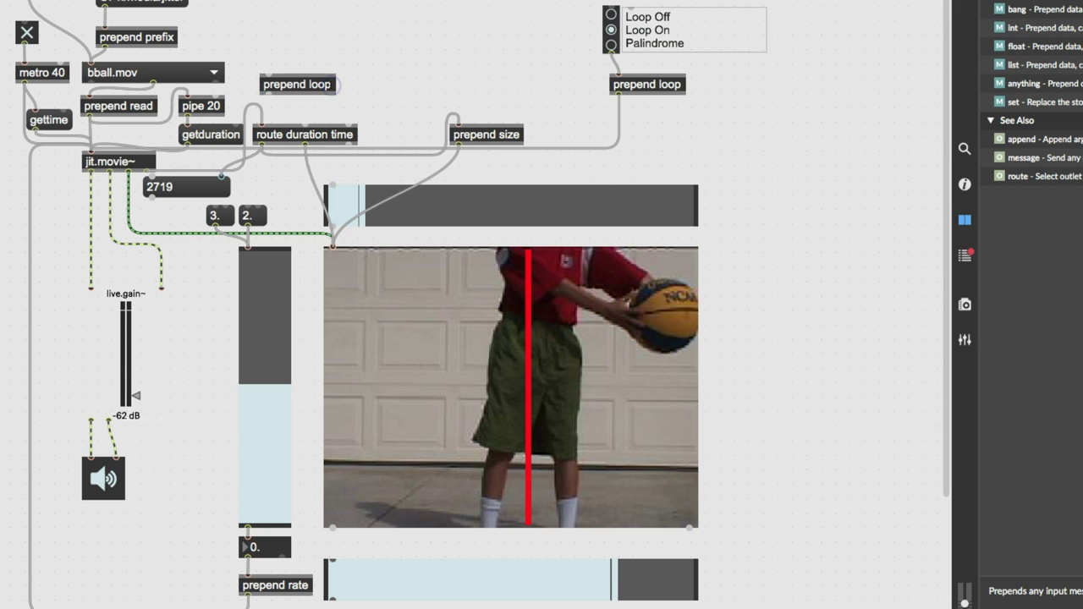
pyautogui.write('points')
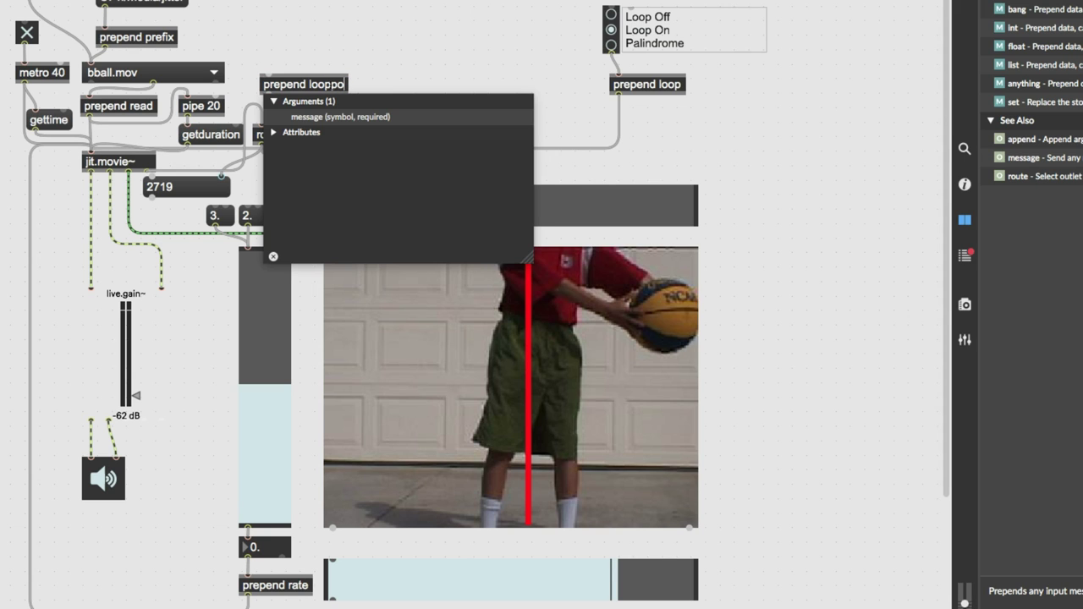
pyautogui.click(405, 34)
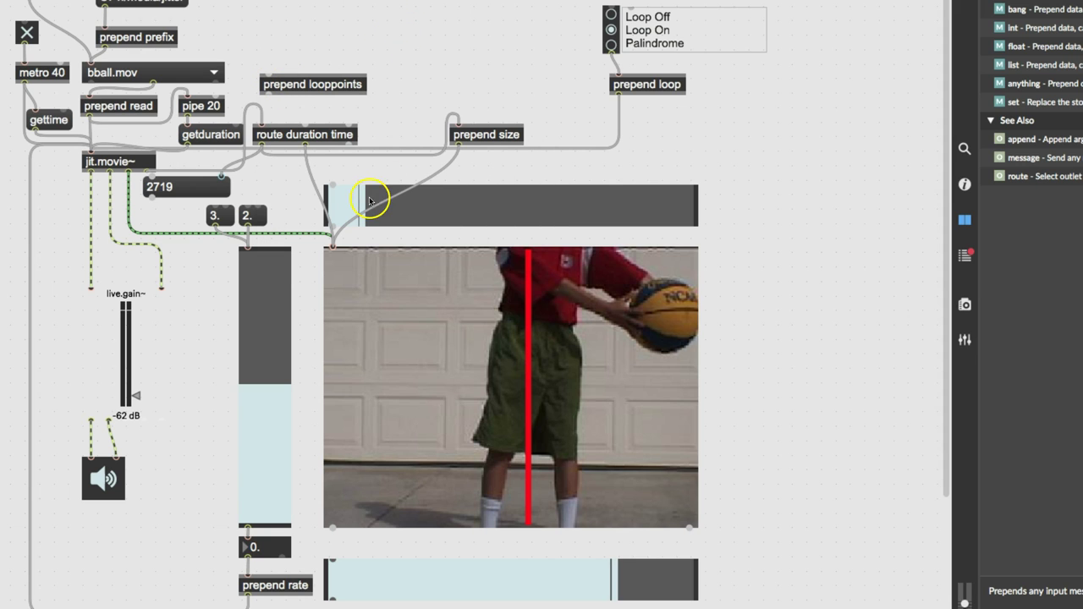
# Step: Create a pak 0 0 object and place it directly above prepend looppoints, feeding it
pyautogui.moveTo(370, 201); pyautogui.dragTo(357, 203)
pyautogui.write('n')
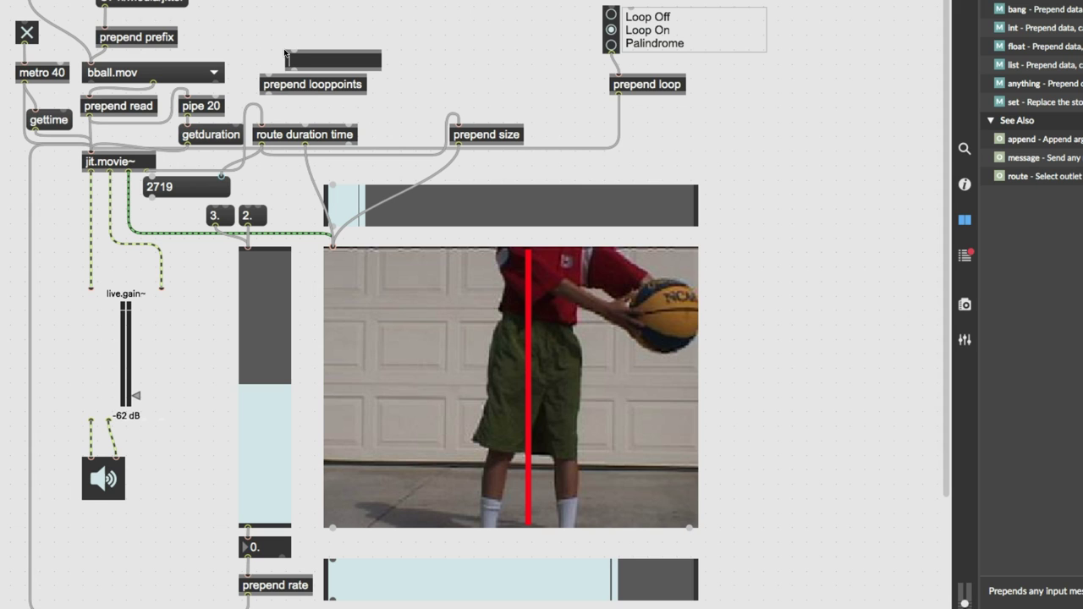
pyautogui.write('pak 0 0')
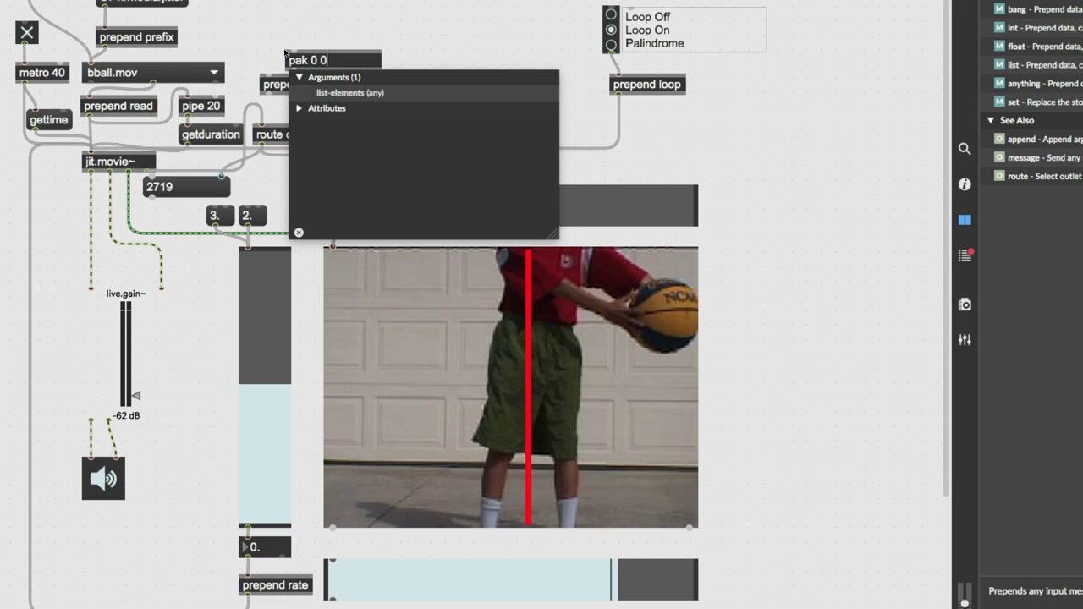
pyautogui.click(294, 50)
pyautogui.click(257, 50)
pyautogui.click(310, 54)
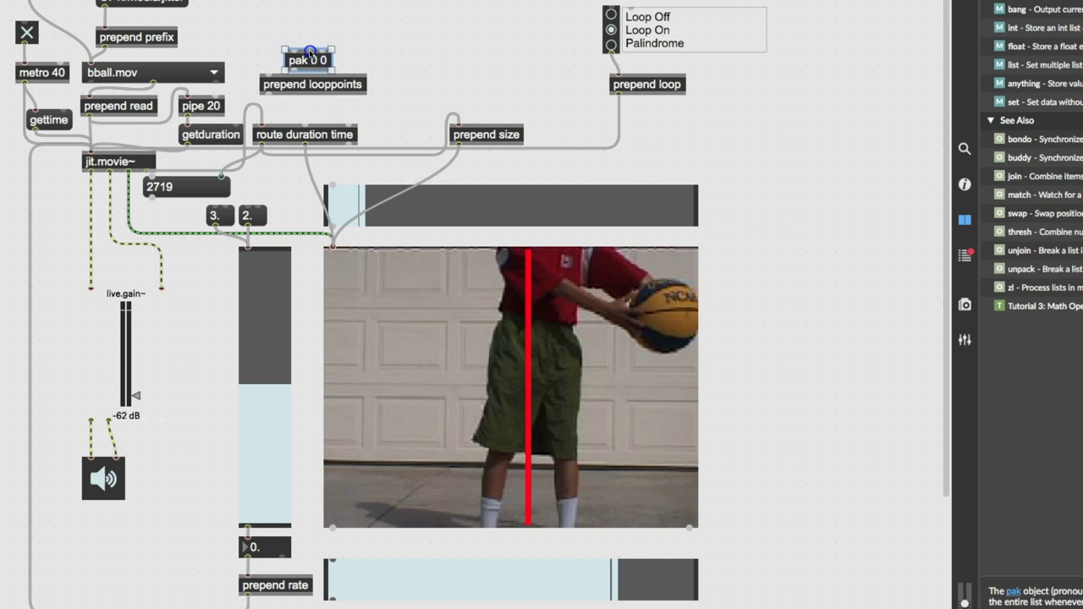
pyautogui.moveTo(310, 54)
pyautogui.mouseDown()
pyautogui.moveTo(285, 43)
pyautogui.moveTo(269, 78)
pyautogui.mouseUp()
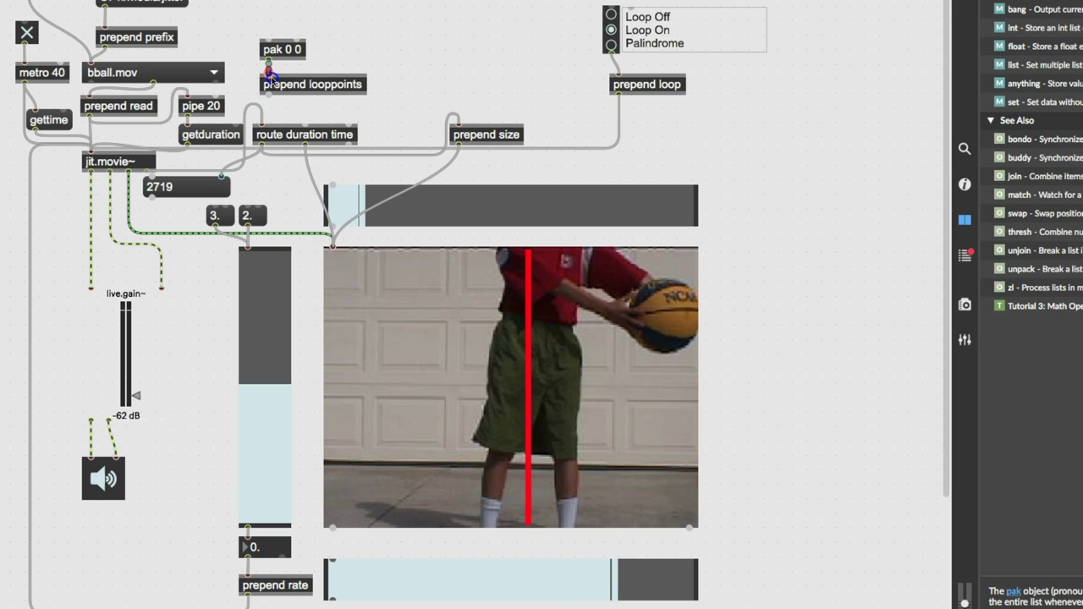
pyautogui.moveTo(352, 190); pyautogui.dragTo(330, 207)
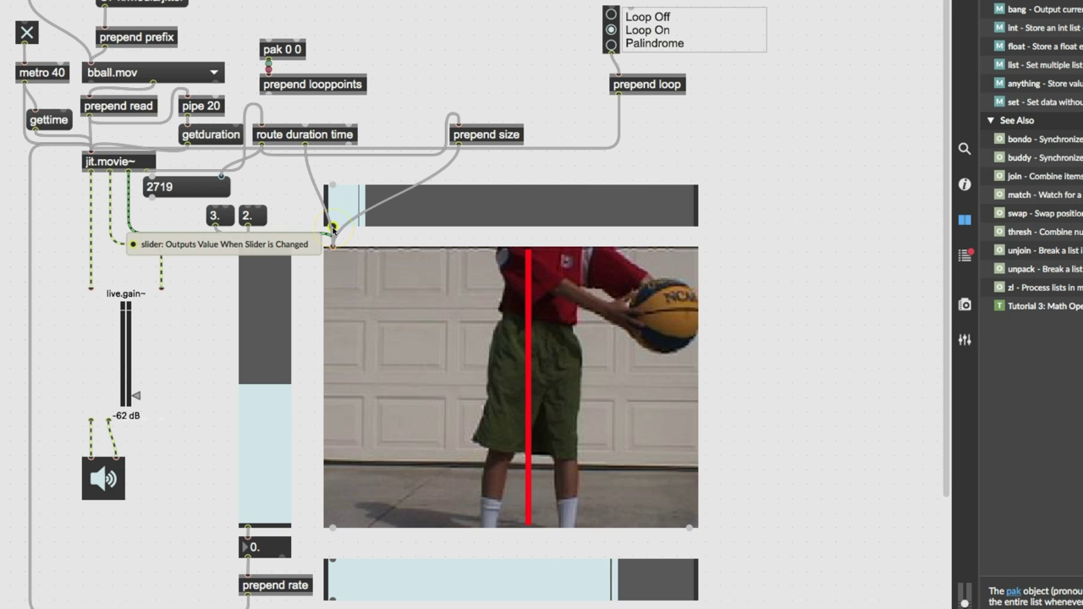
# Step: Route a bent cord from the top slider into pak 0 0's left inlet
pyautogui.moveTo(332, 237); pyautogui.dragTo(702, 242)
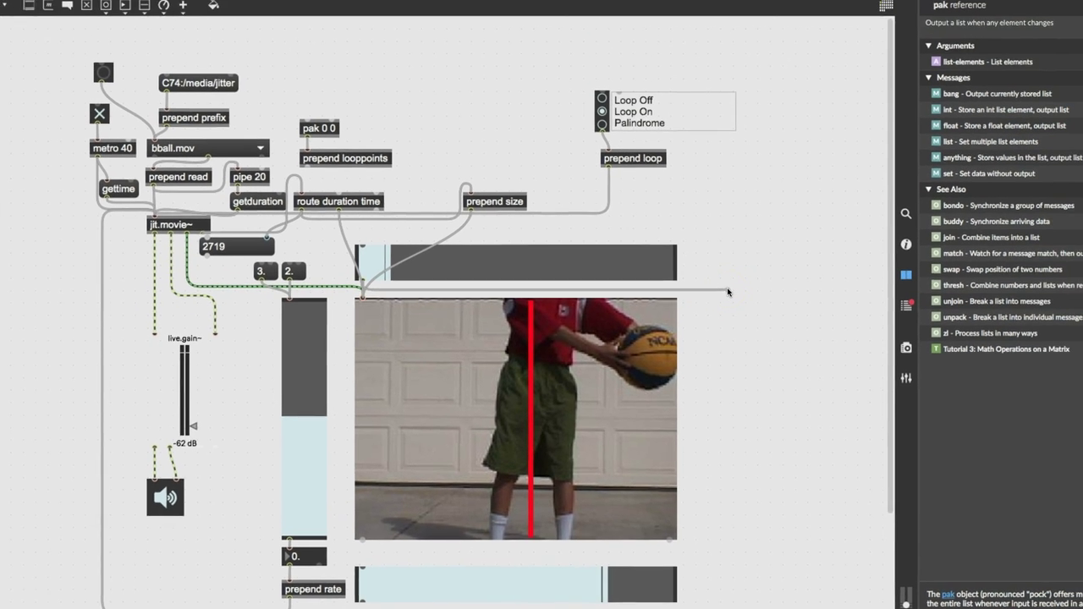
pyautogui.click(789, 294)
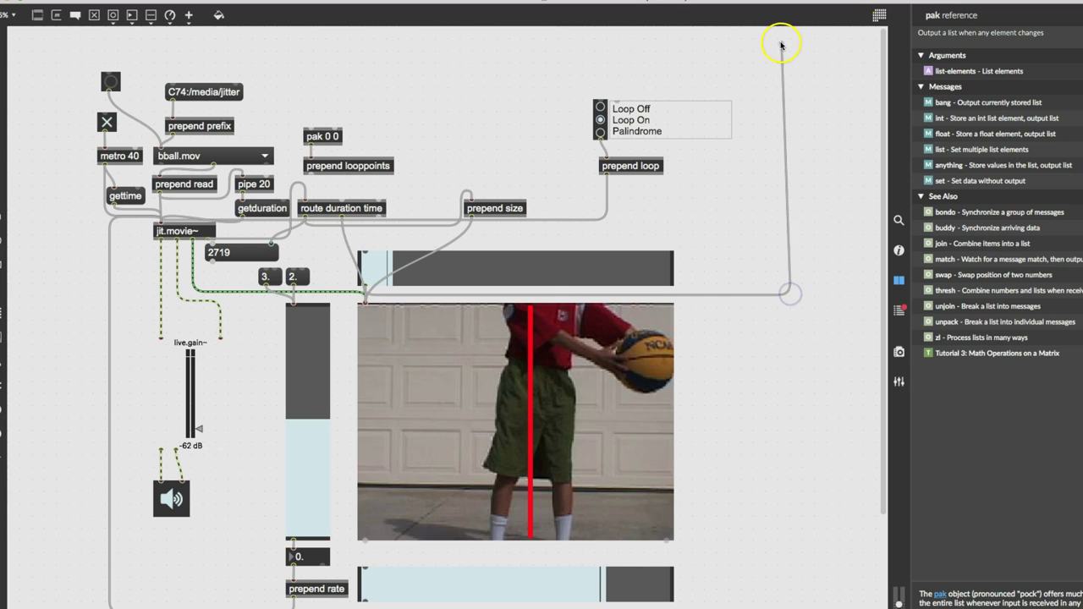
pyautogui.click(789, 64)
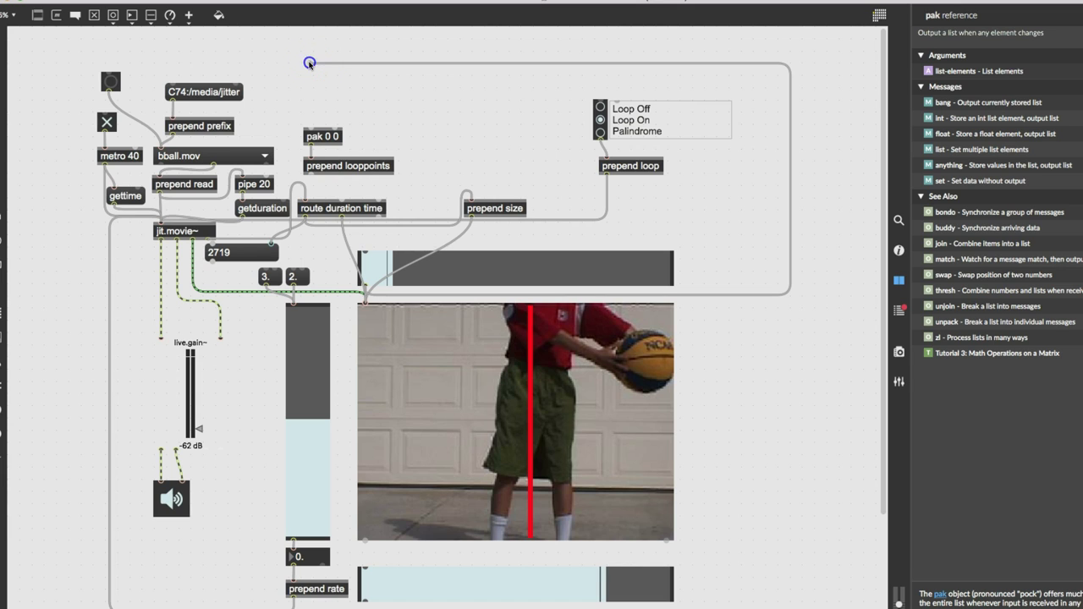
pyautogui.click(310, 129)
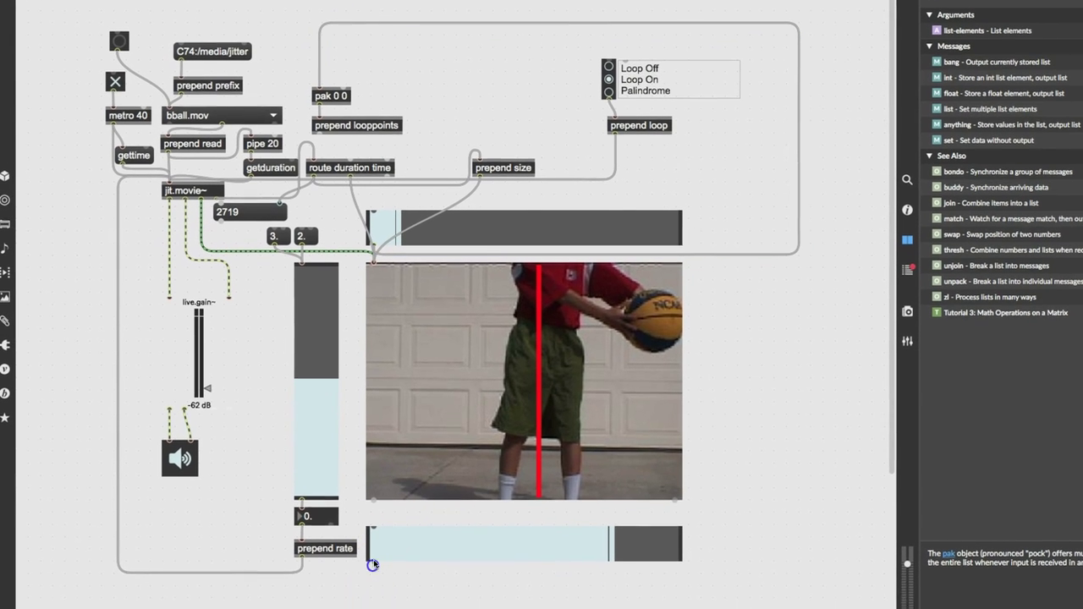
# Step: Route a bent cord from the bottom slider into pak 0 0's right inlet
pyautogui.moveTo(370, 576); pyautogui.dragTo(809, 581)
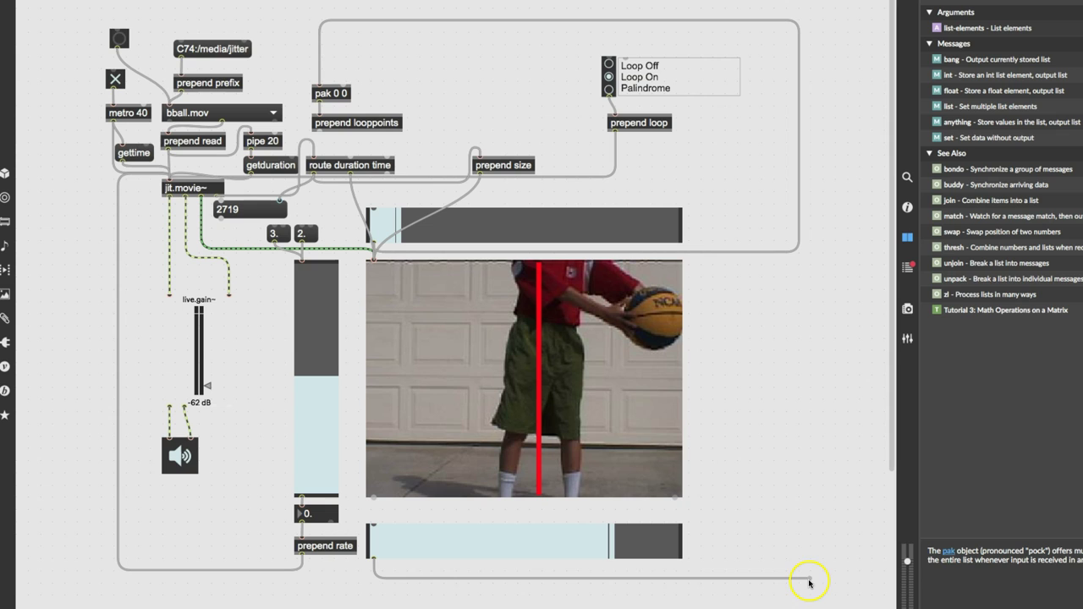
pyautogui.click(809, 579)
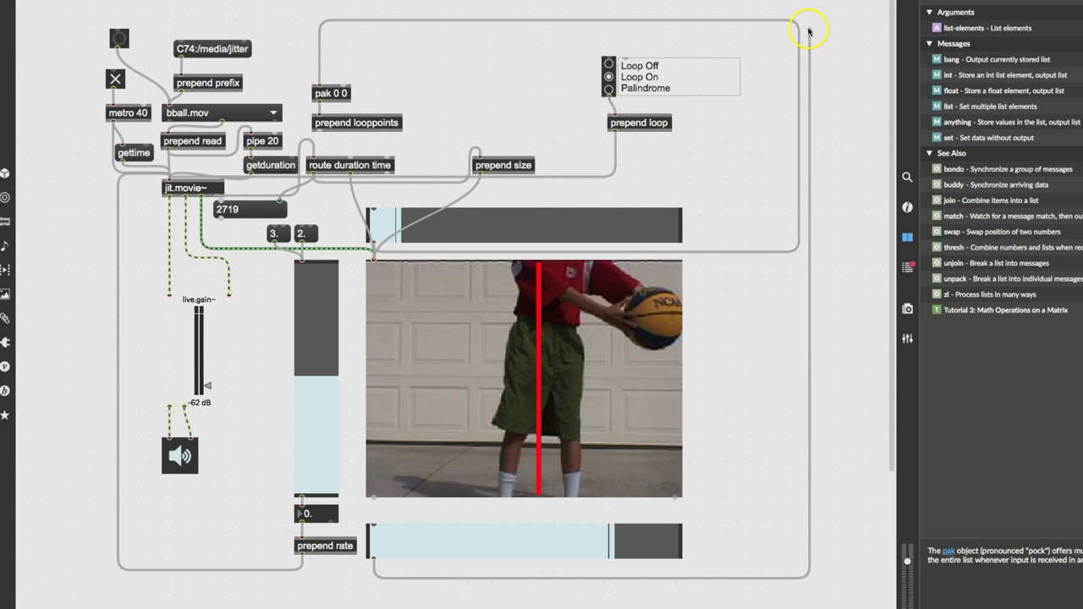
pyautogui.click(806, 12)
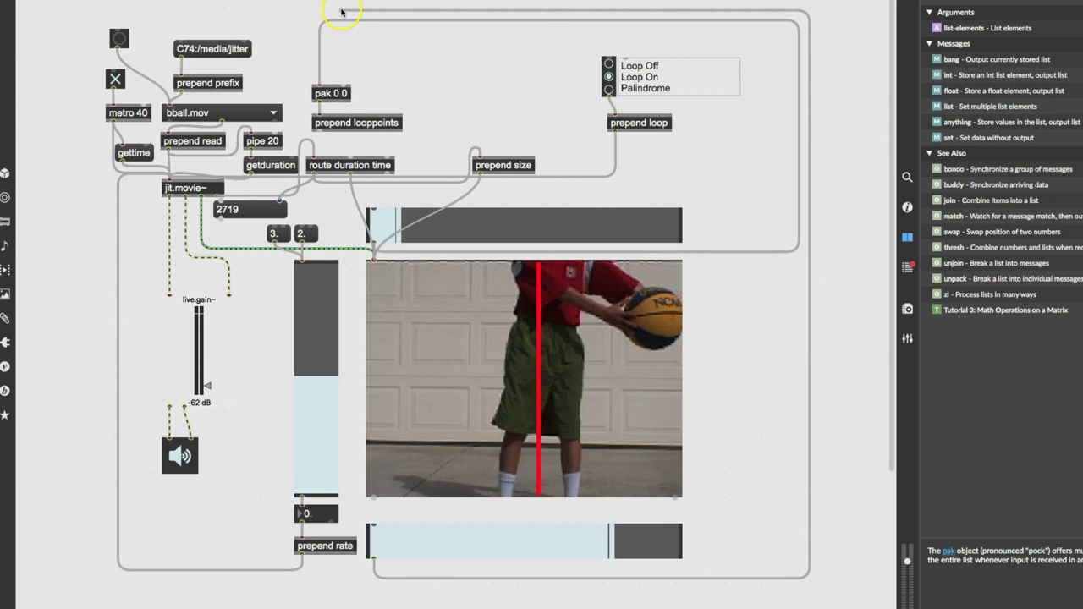
pyautogui.click(344, 11)
pyautogui.click(344, 87)
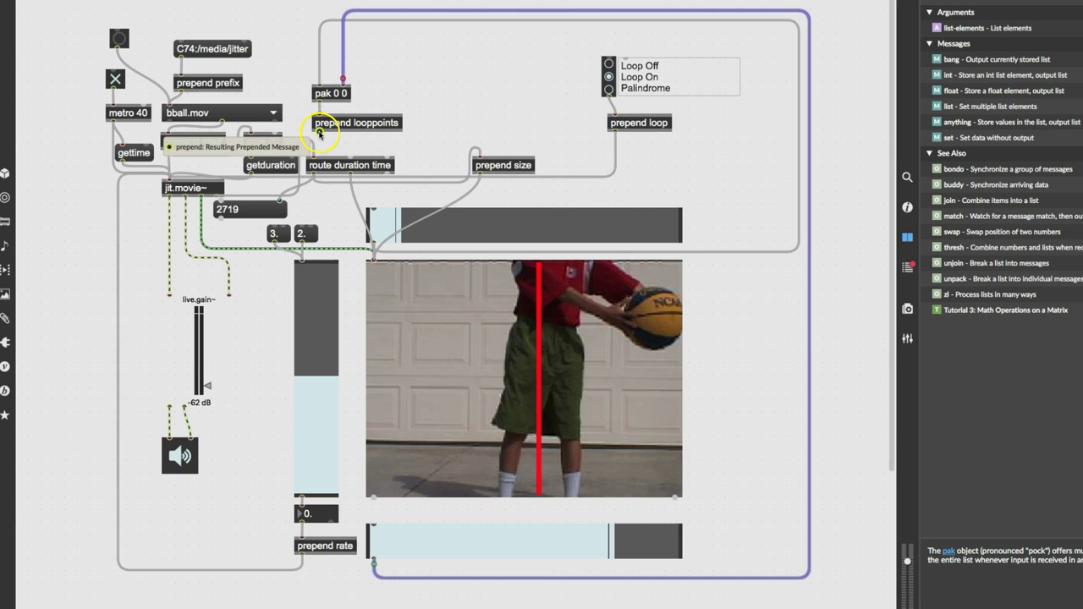
pyautogui.click(318, 132)
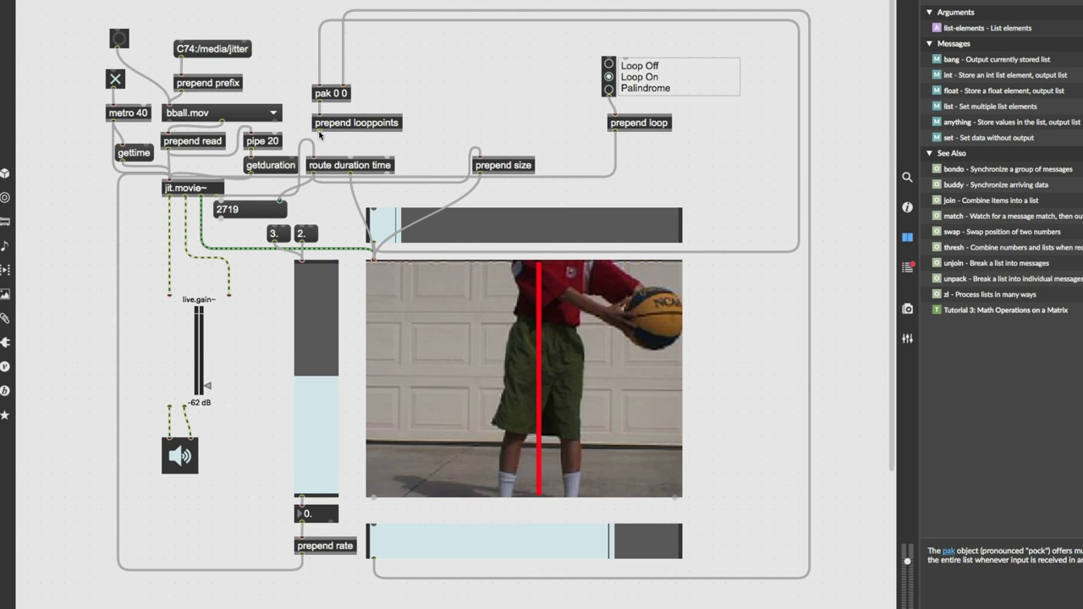
# Step: Wire prepend looppoints into jit.movie~'s left inlet, square the cord with Cmd+Y, and lock the patch
pyautogui.moveTo(320, 135); pyautogui.dragTo(169, 184)
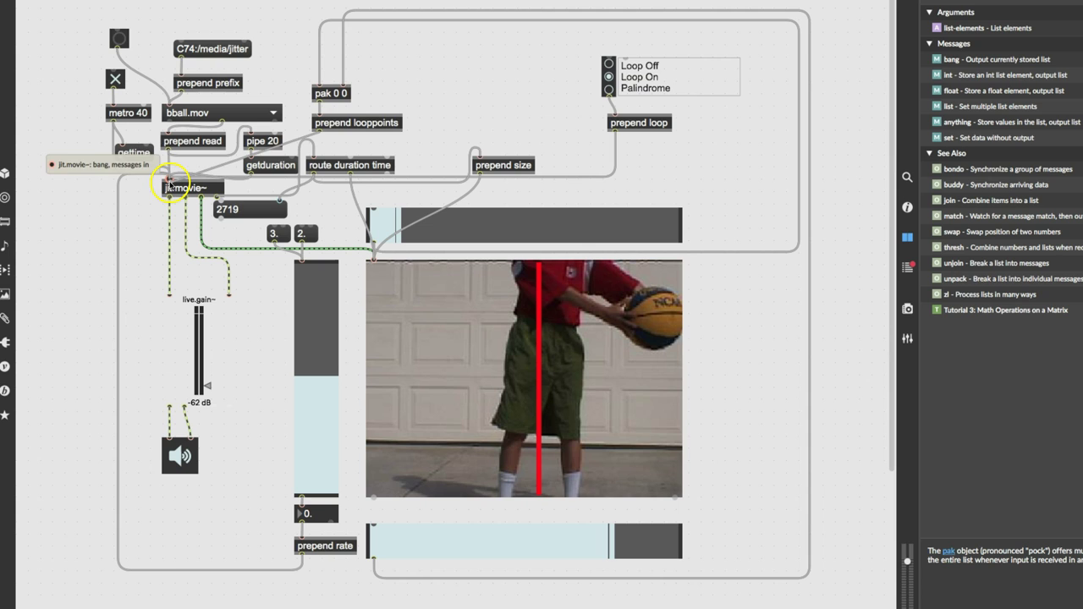
pyautogui.click(170, 185)
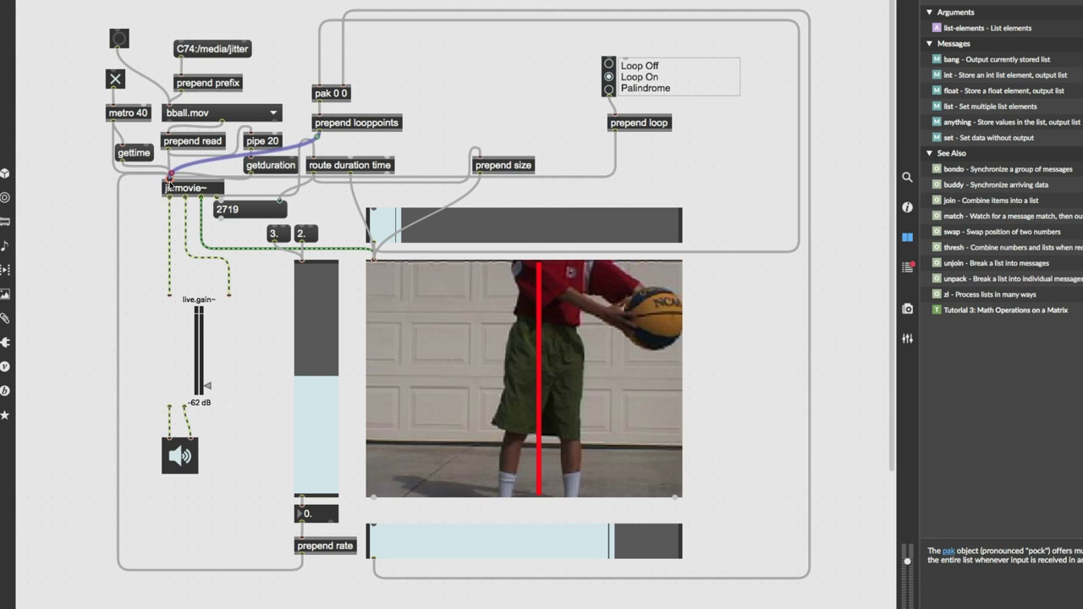
pyautogui.press('super+y')
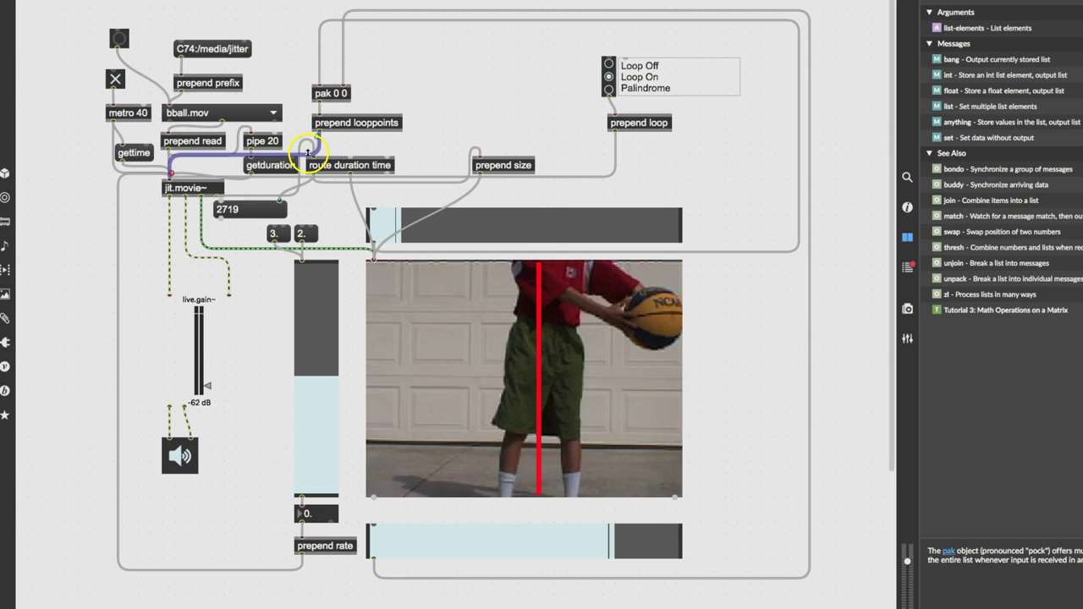
pyautogui.click(309, 151)
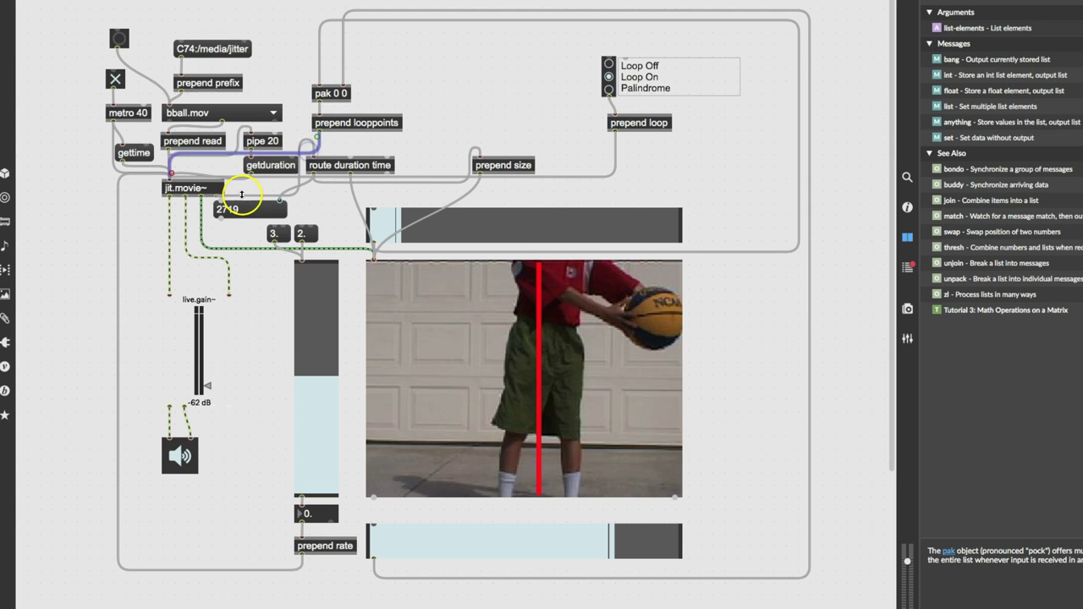
pyautogui.click(395, 155)
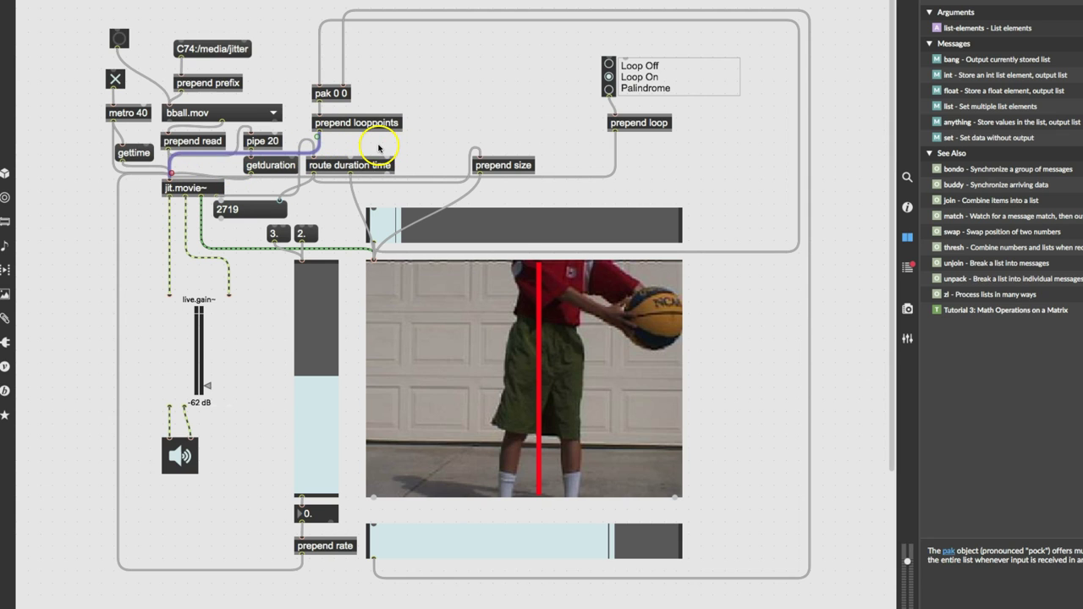
pyautogui.press('BackSpace')
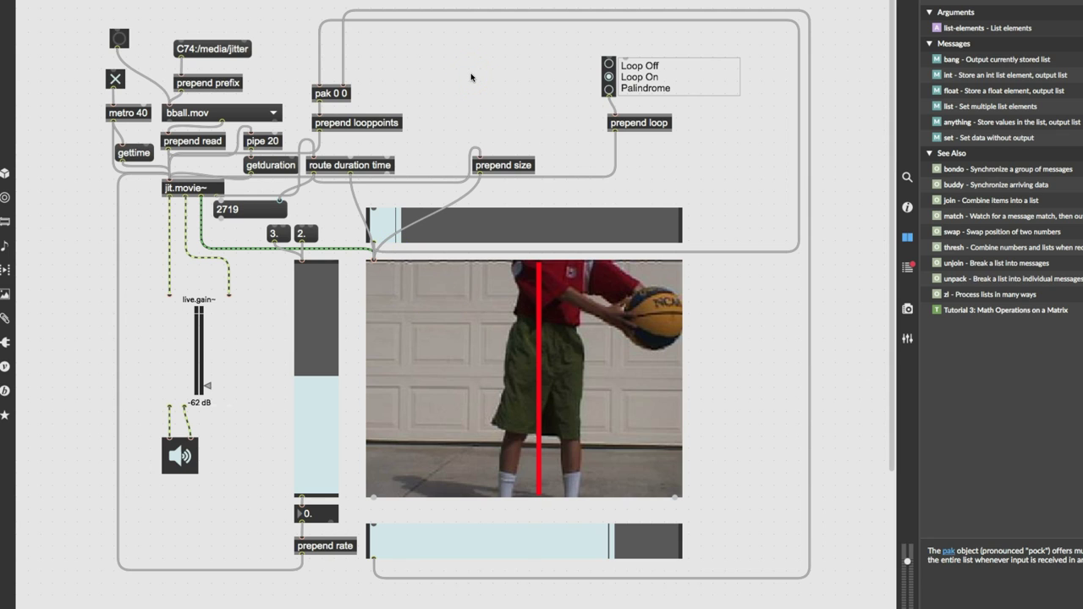
pyautogui.hotkey('ctrl', 'e')
pyautogui.hotkey('ctrl', 'e')
# Step: Inspect the top slider's properties to confirm its range is still 128, and test its knob
pyautogui.moveTo(369, 235); pyautogui.dragTo(368, 225)
pyautogui.click(479, 224)
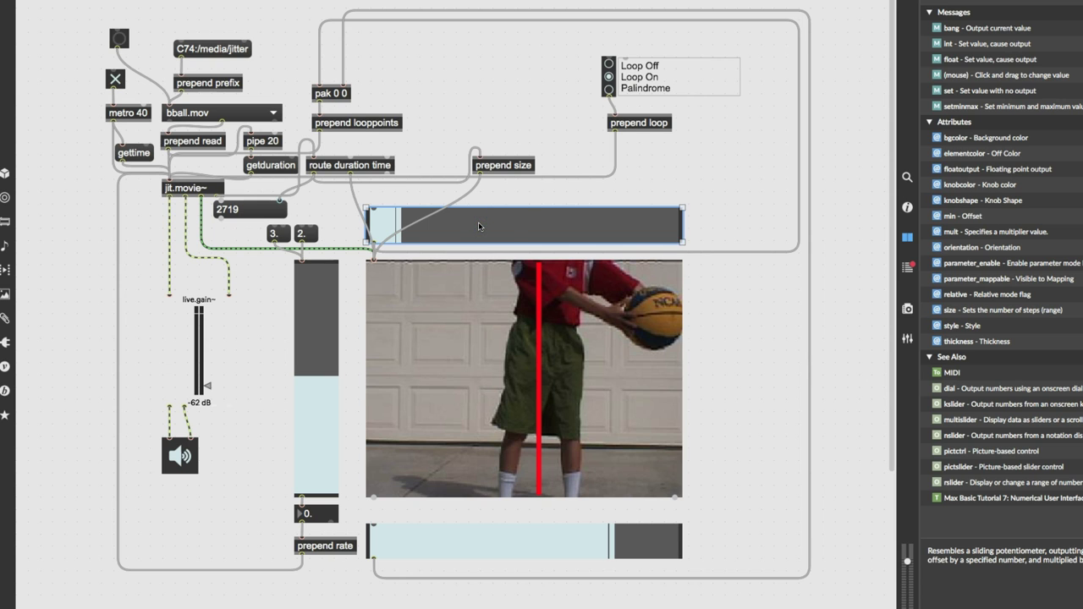
pyautogui.click(907, 208)
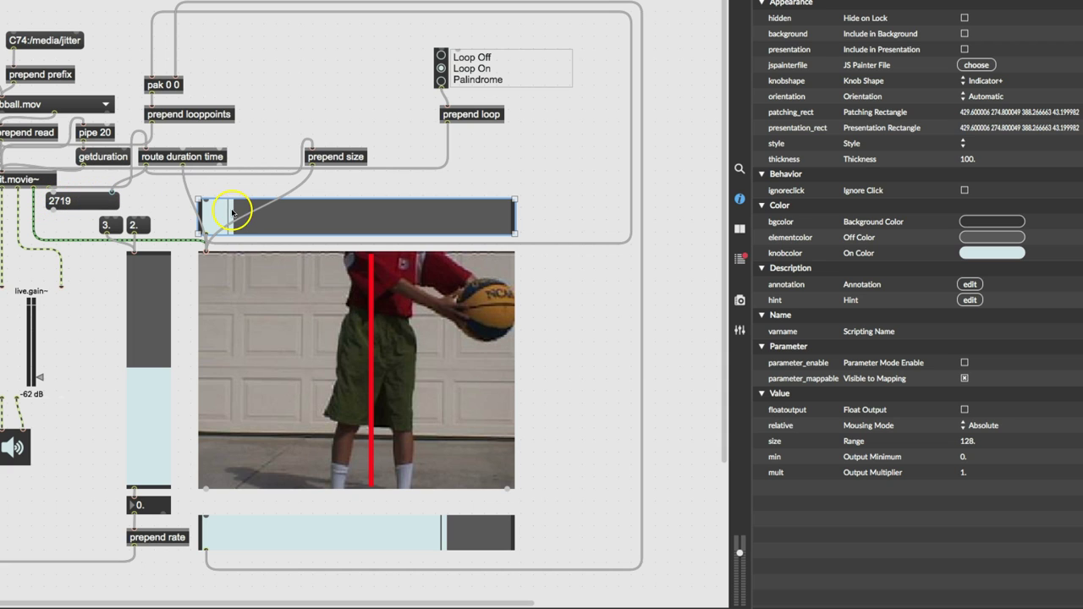
pyautogui.moveTo(240, 211); pyautogui.dragTo(278, 218)
pyautogui.click(233, 220)
pyautogui.moveTo(232, 219); pyautogui.dragTo(200, 217)
# Step: Cord prepend size into the top slider, and route a second cord beside the video to the bottom slider
pyautogui.moveTo(312, 166)
pyautogui.mouseDown()
pyautogui.moveTo(213, 203)
pyautogui.moveTo(313, 168)
pyautogui.mouseUp()
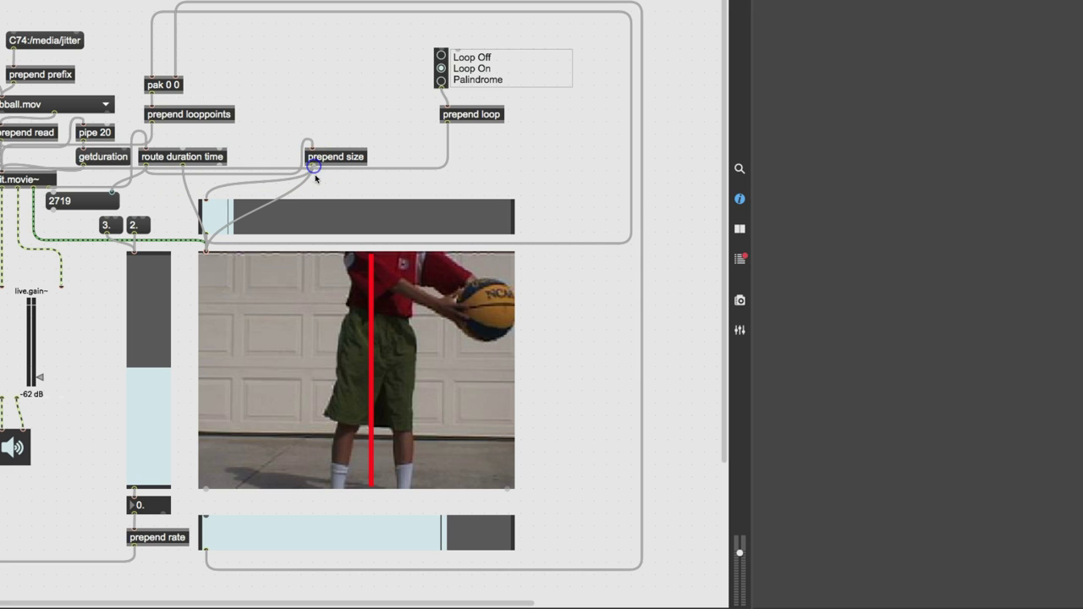
pyautogui.moveTo(312, 169); pyautogui.dragTo(533, 179)
pyautogui.click(533, 179)
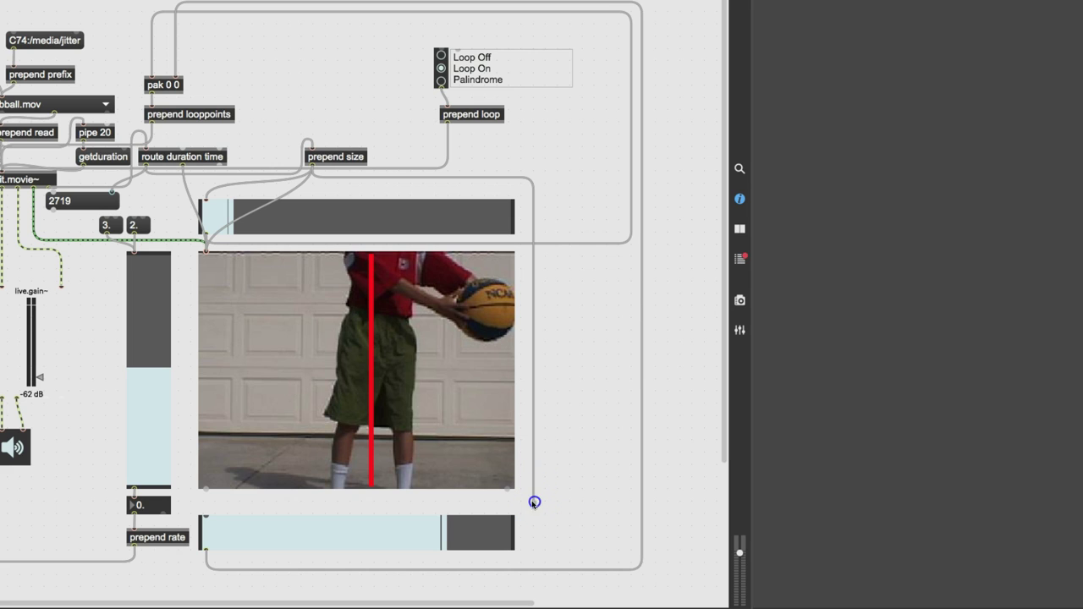
pyautogui.click(534, 502)
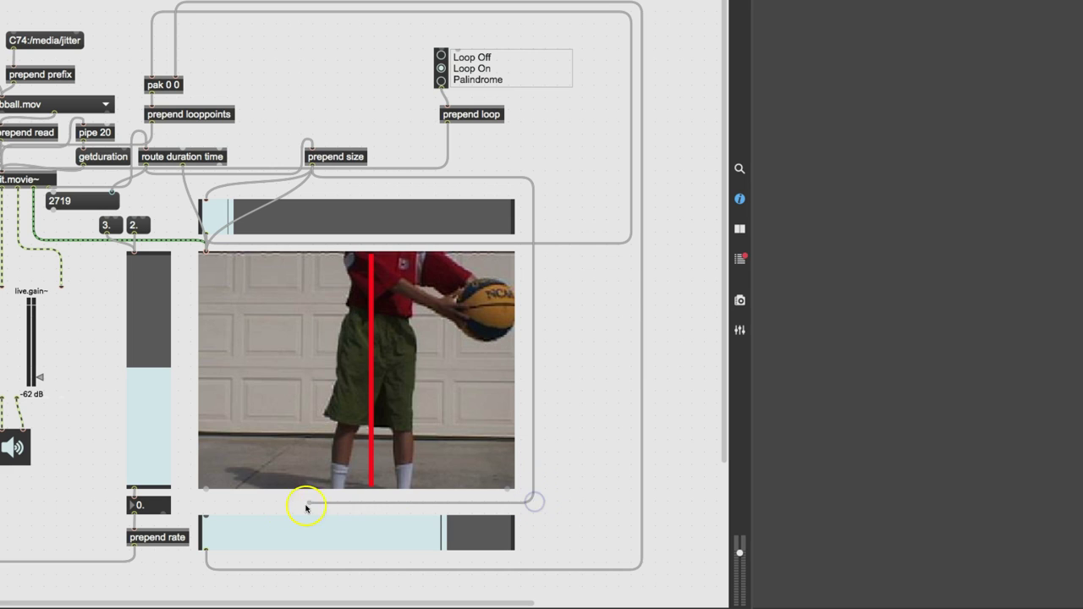
pyautogui.click(206, 517)
pyautogui.click(546, 388)
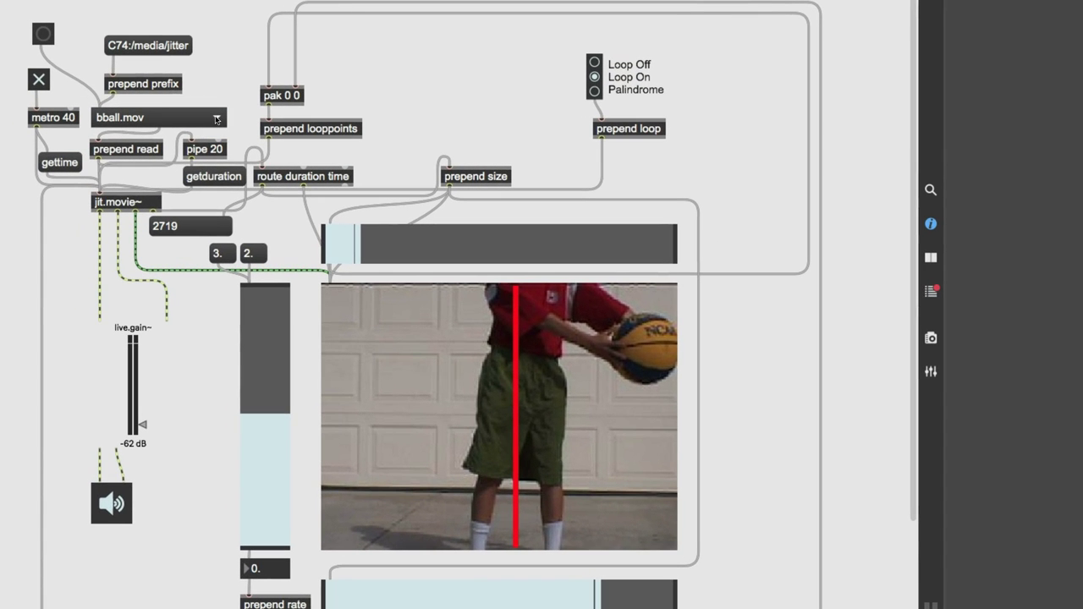
# Step: Load countdown.mov from the movie menu
pyautogui.click(216, 118)
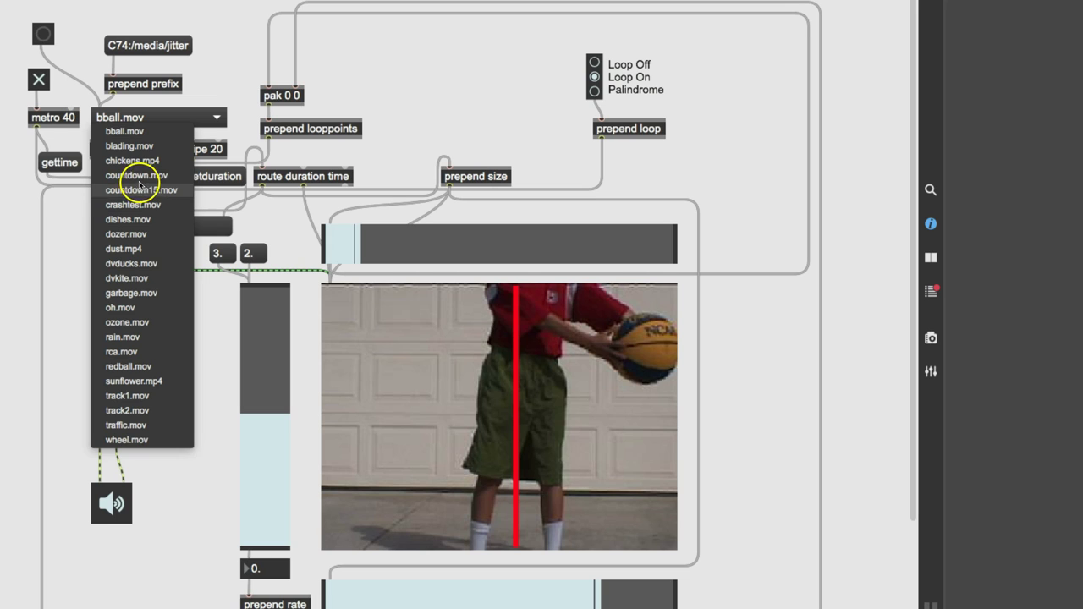
pyautogui.click(141, 175)
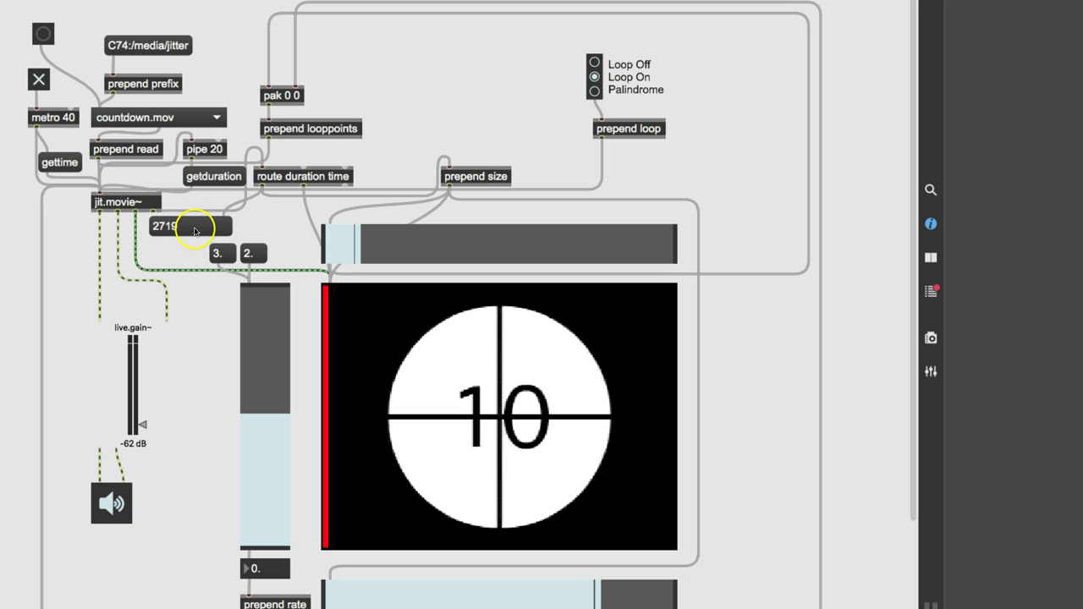
# Step: Send getduration so the readout shows the countdown movie's 6000 duration
pyautogui.click(212, 175)
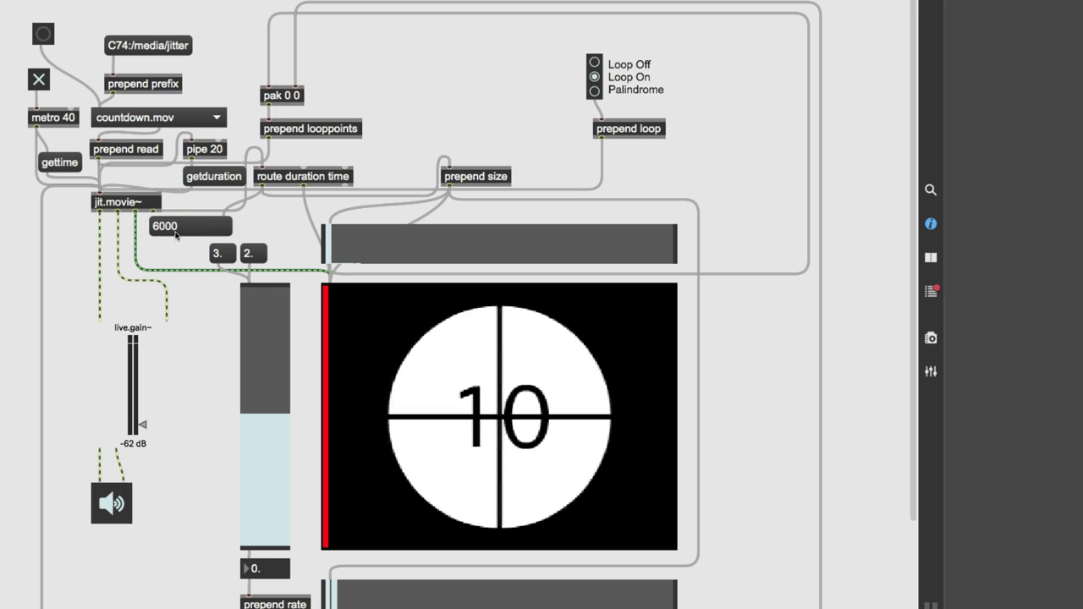
pyautogui.click(180, 230)
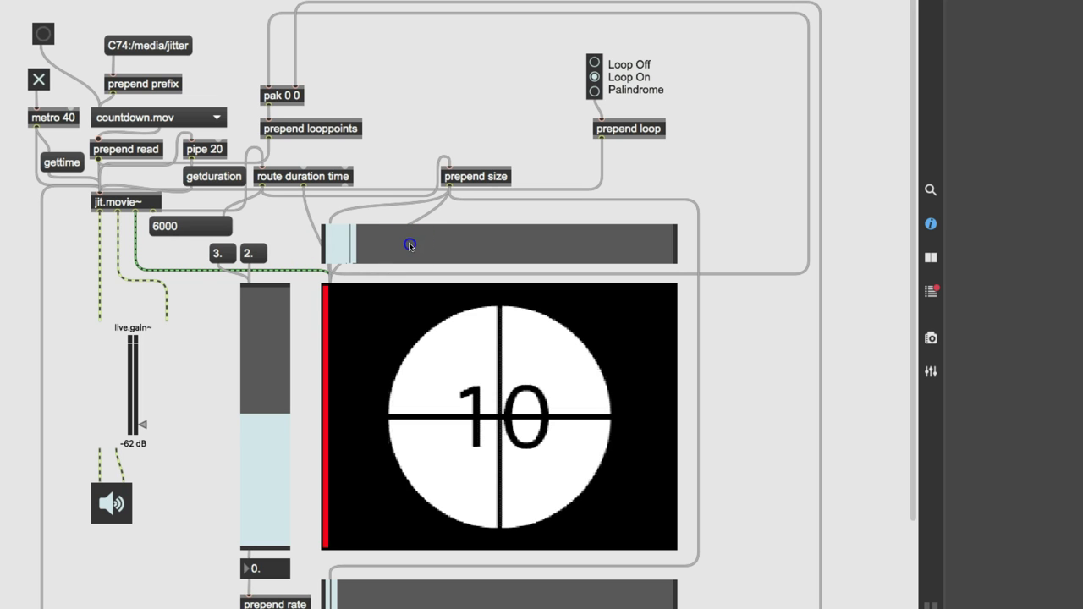
# Step: Unlock the patch and confirm in the Inspector that the top slider's range is 6000
pyautogui.moveTo(411, 242); pyautogui.dragTo(406, 248)
pyautogui.hotkey('ctrl', 'e')
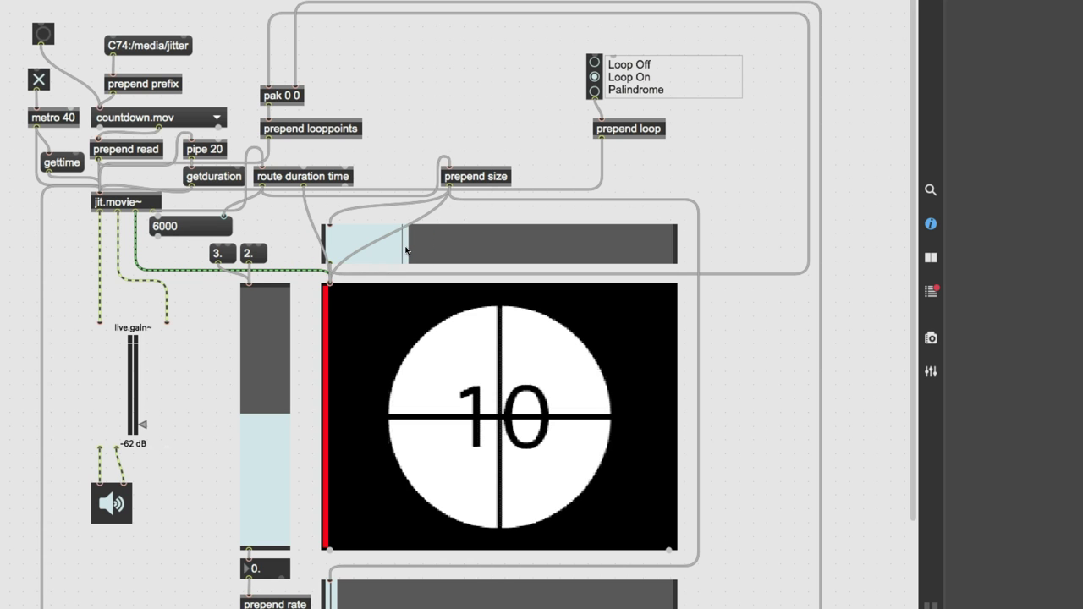
pyautogui.click(407, 248)
pyautogui.hotkey('ctrl', 'i')
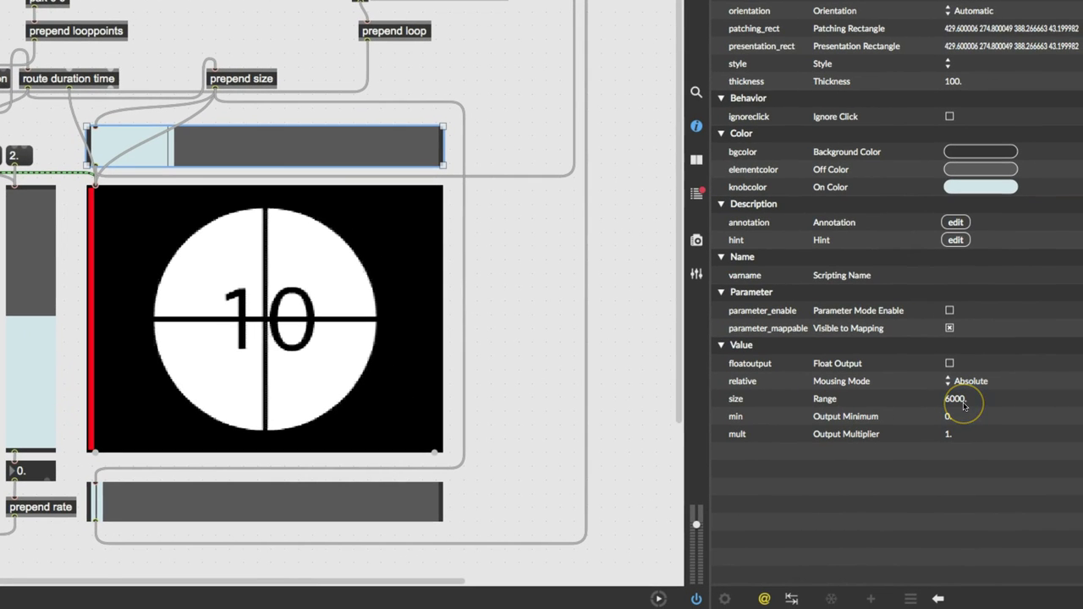
pyautogui.click(961, 404)
pyautogui.click(954, 406)
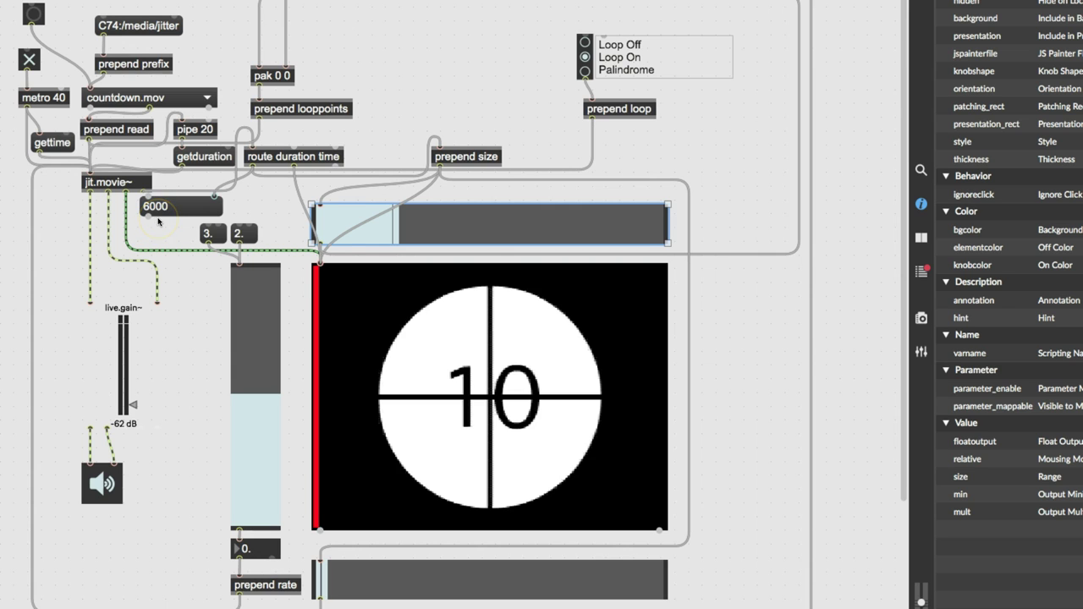
pyautogui.click(157, 209)
pyautogui.click(167, 229)
pyautogui.click(168, 228)
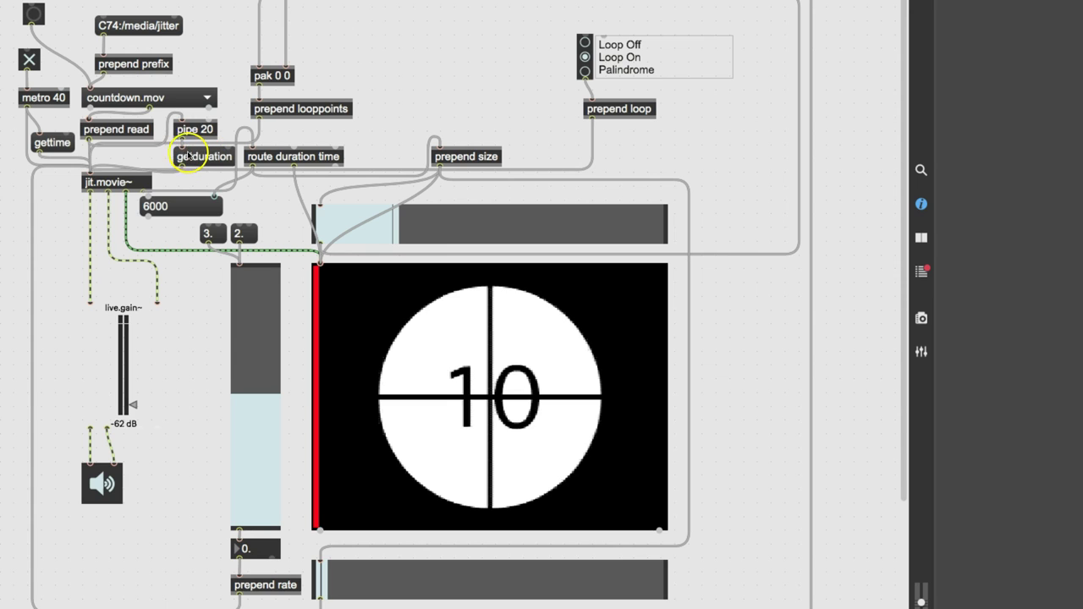
# Step: Cord the movie umenu's outlet into pipe 20, looping the cord above the object
pyautogui.moveTo(178, 137); pyautogui.dragTo(181, 152)
pyautogui.moveTo(170, 133)
pyautogui.mouseDown()
pyautogui.moveTo(92, 145)
pyautogui.moveTo(148, 103)
pyautogui.mouseUp()
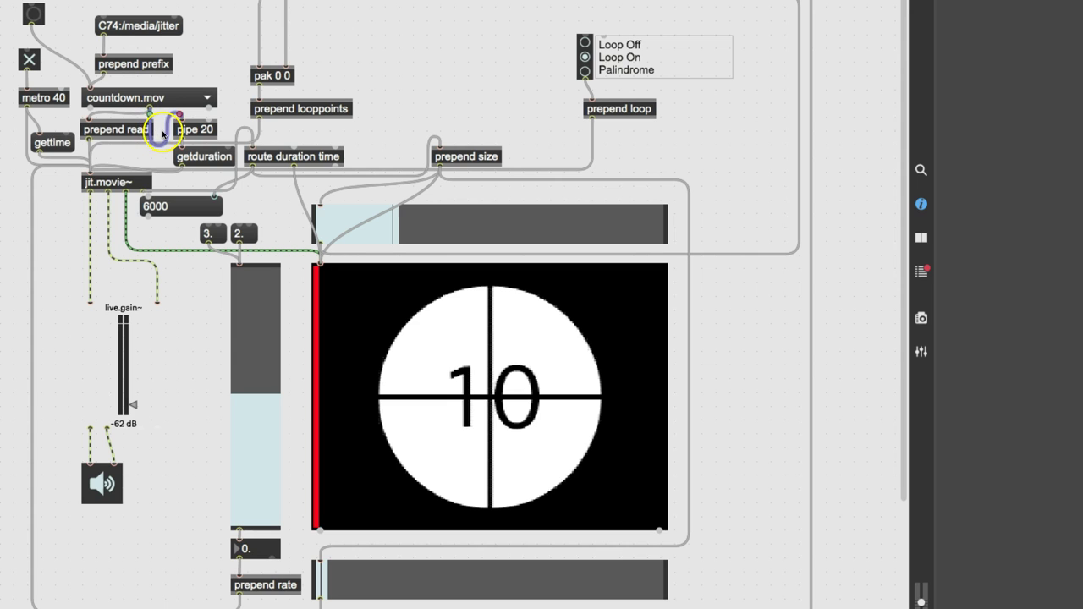
# Step: Lock the patch, load crashtest.mov and query its 2839 duration, then unlock
pyautogui.hotkey('ctrl', 'e')
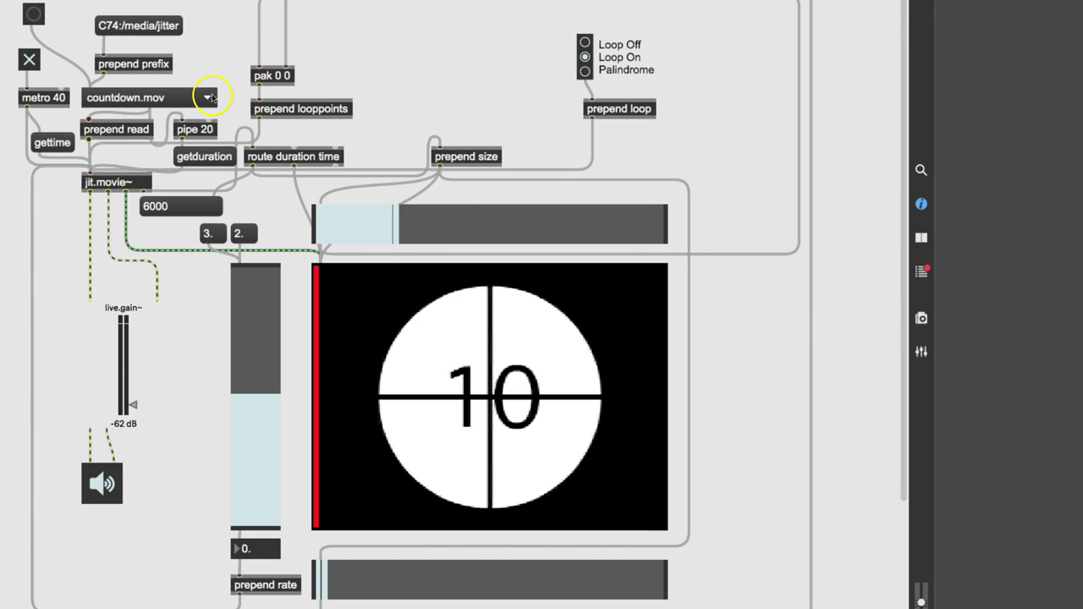
pyautogui.click(207, 99)
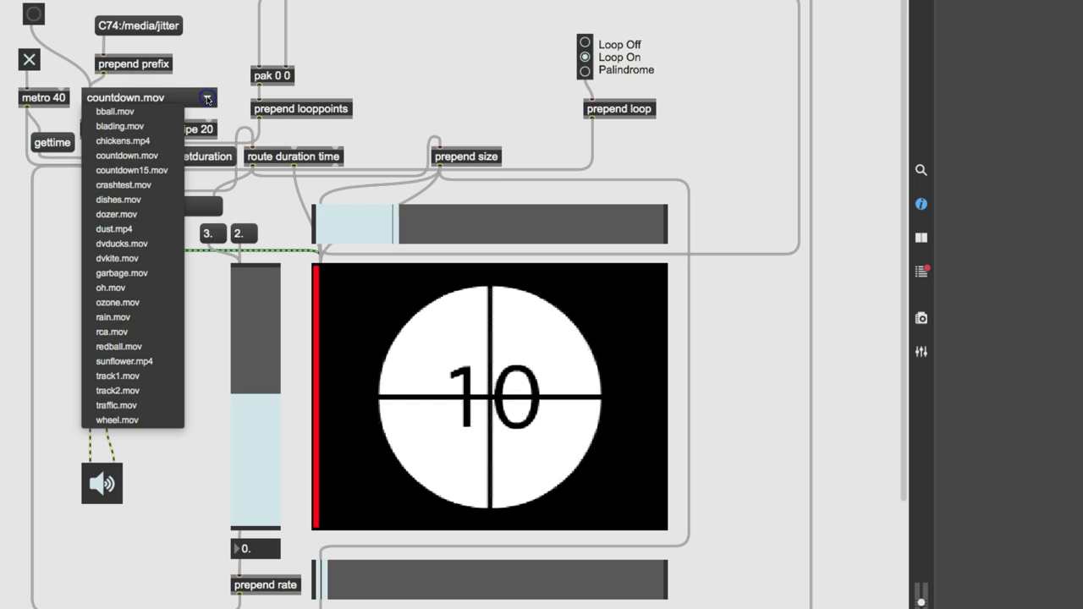
pyautogui.click(150, 189)
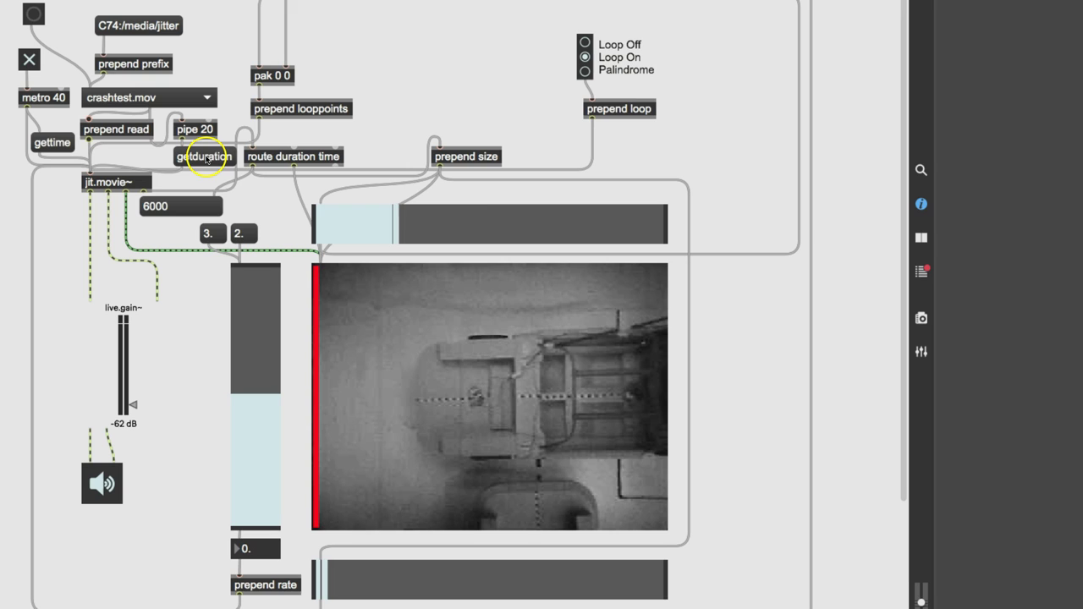
pyautogui.click(205, 159)
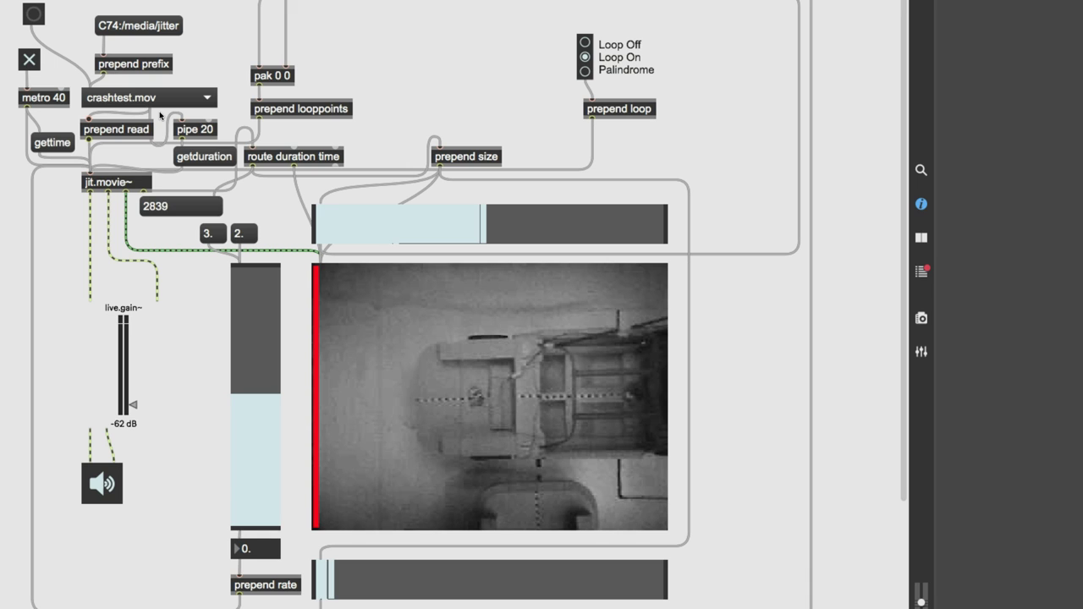
pyautogui.hotkey('ctrl', 'e')
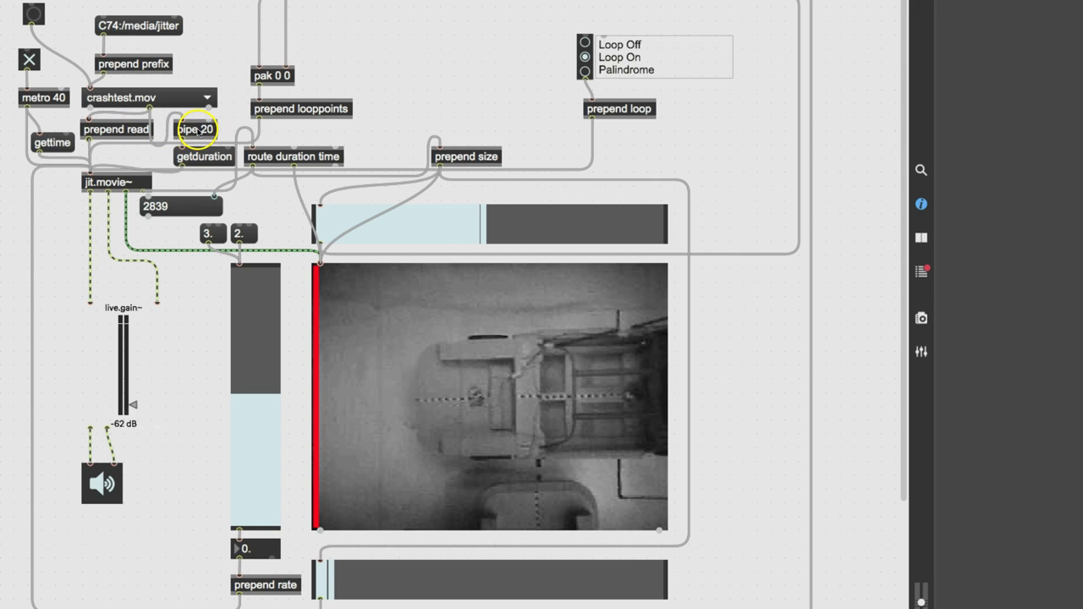
# Step: Open pipe 20 for editing, review its Arguments popup, and leave it unchanged
pyautogui.click(203, 130)
pyautogui.doubleClick(203, 130)
pyautogui.click(203, 130)
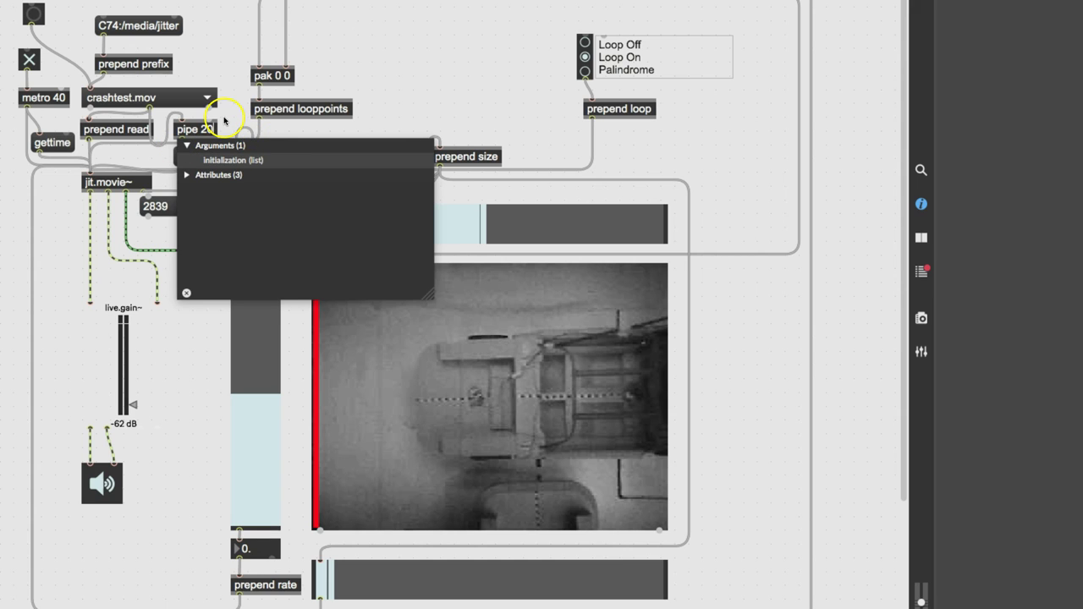
pyautogui.click(224, 121)
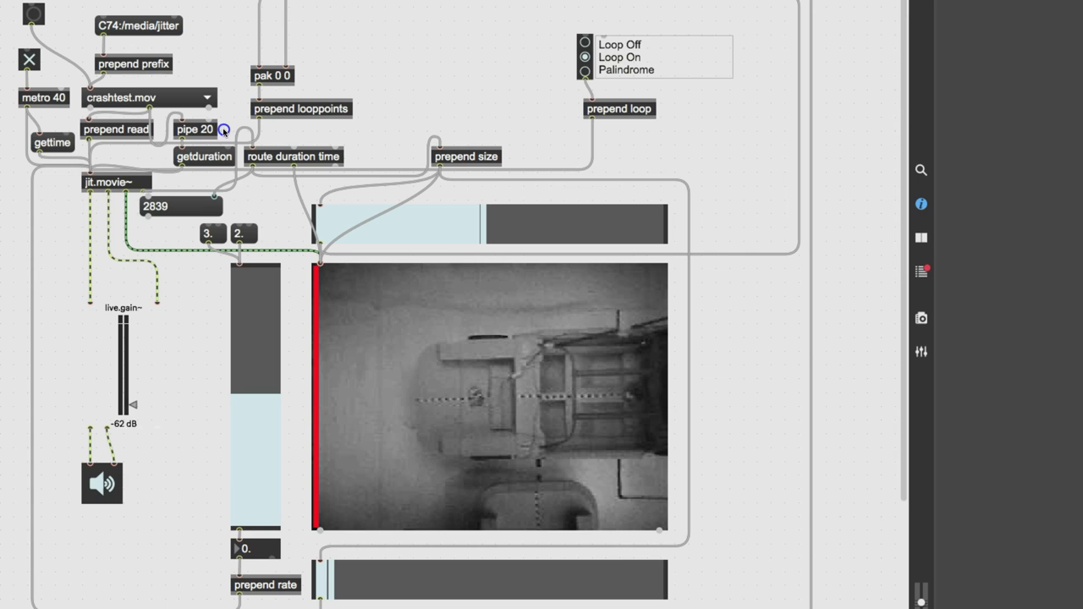
# Step: Reload countdown.mov, then in edit mode reshape the umenu-to-pipe 20 cord
pyautogui.keyDown('super'); pyautogui.click(215, 116); pyautogui.keyUp('super')
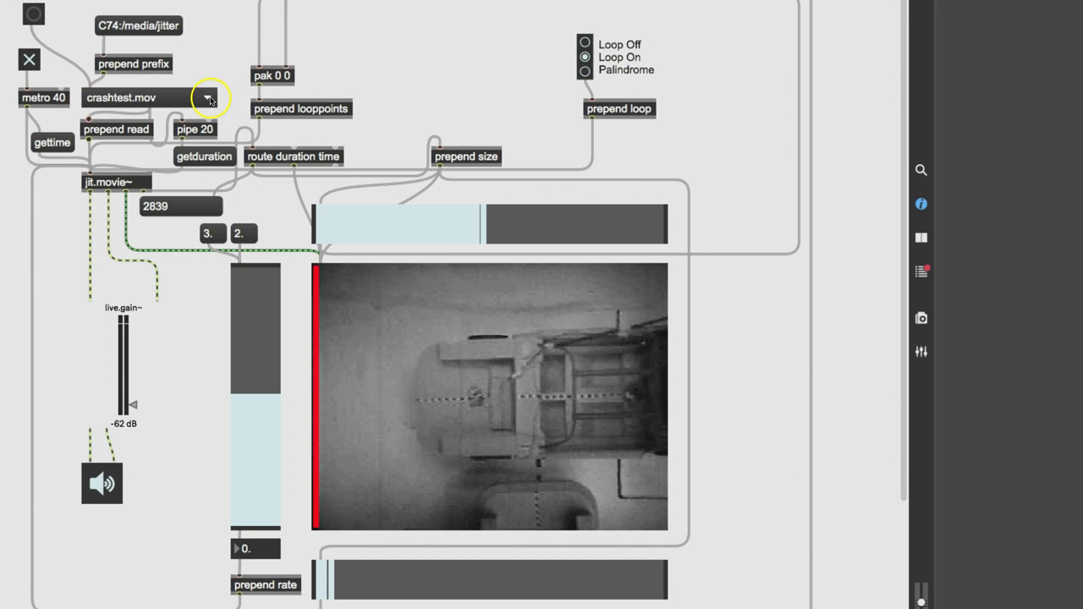
pyautogui.click(209, 99)
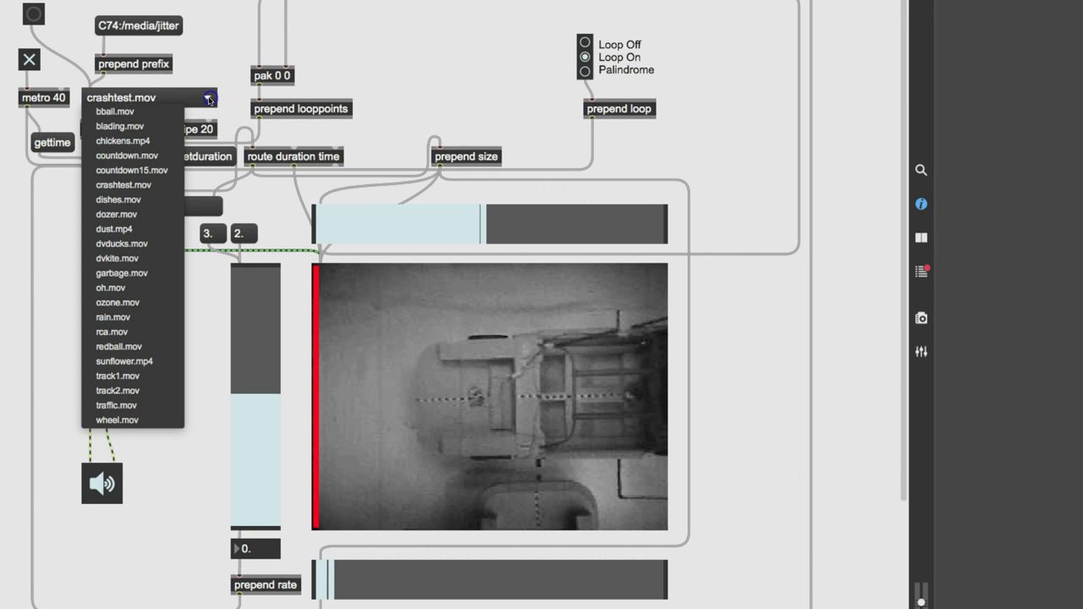
pyautogui.click(149, 156)
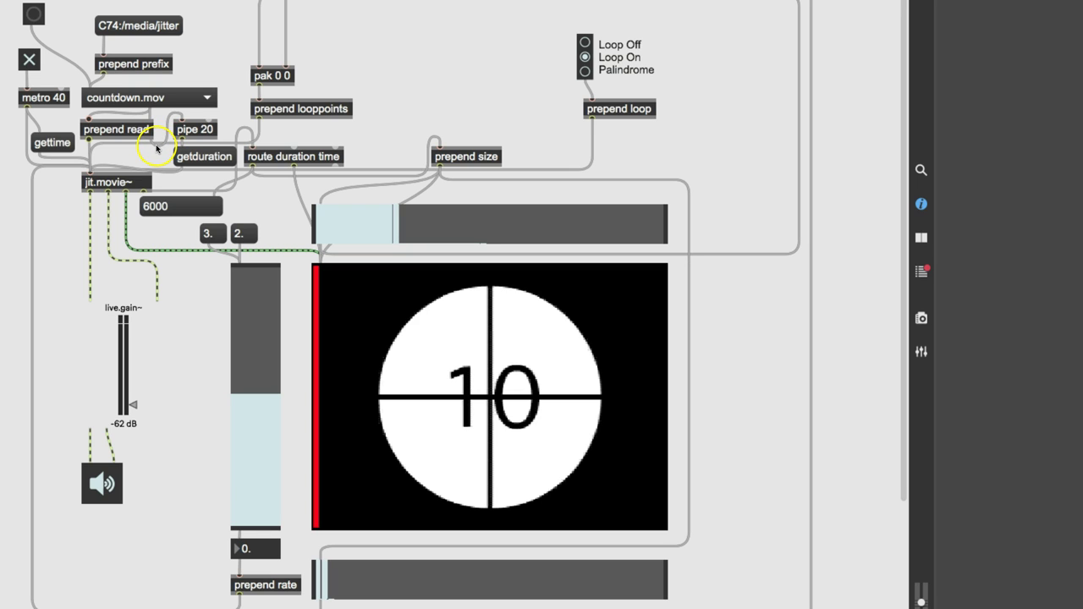
pyautogui.hotkey('ctrl', 'e')
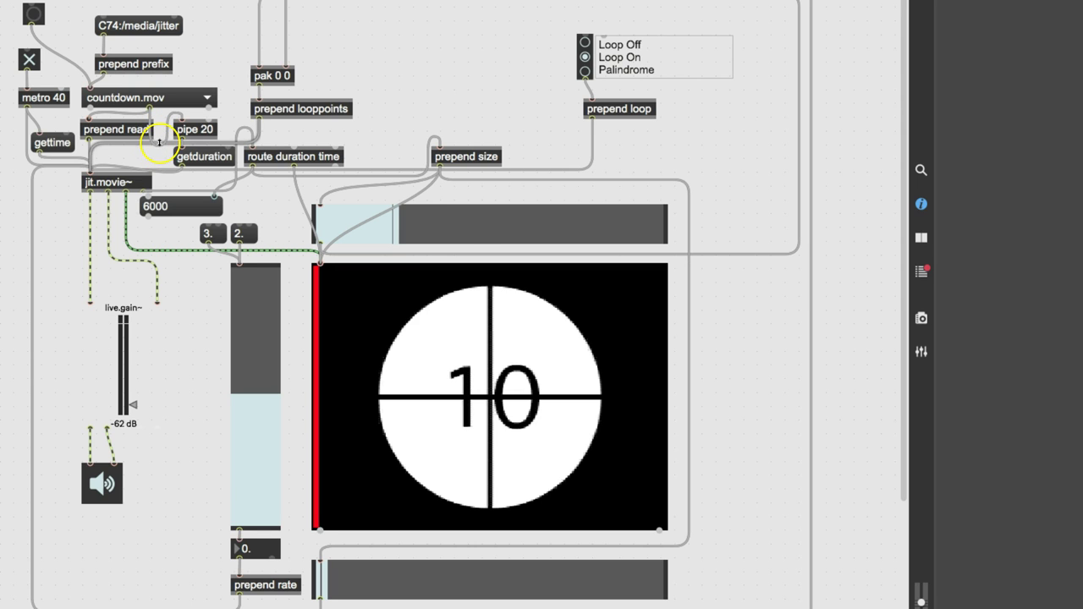
pyautogui.click(161, 142)
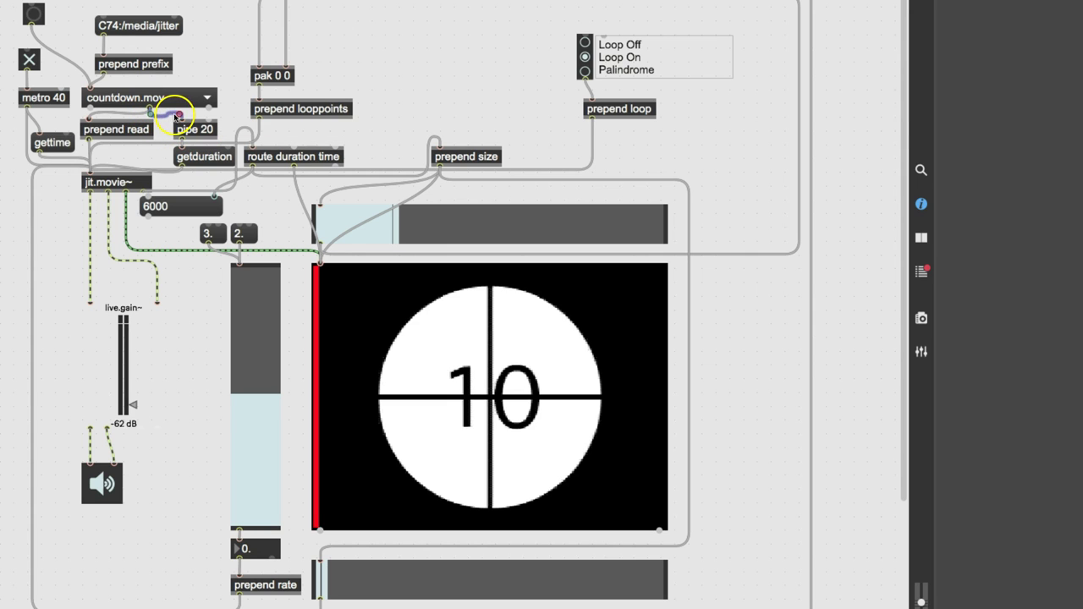
pyautogui.moveTo(176, 128); pyautogui.dragTo(219, 91)
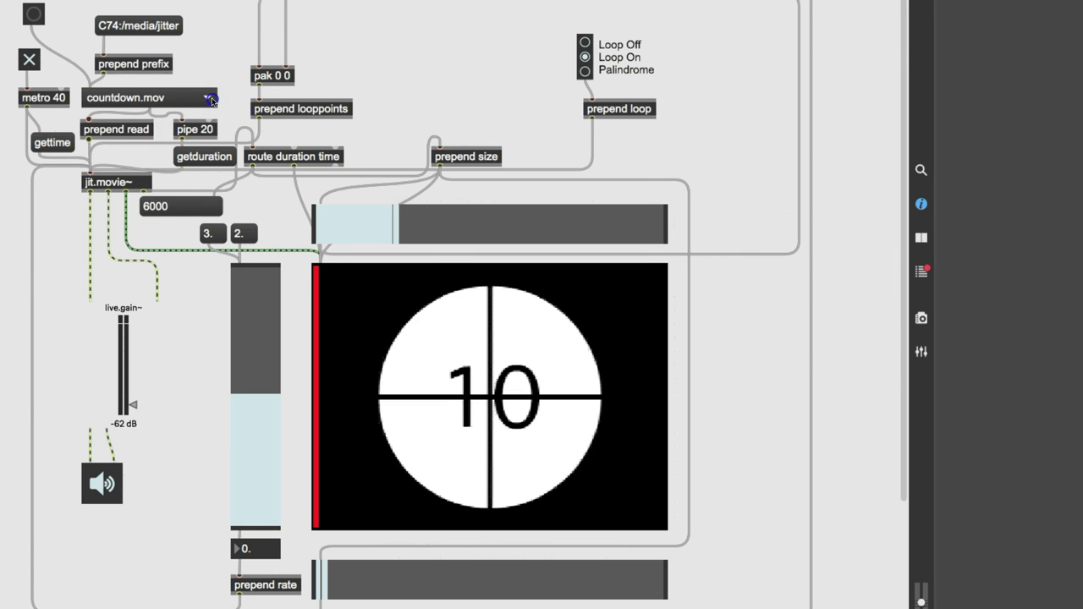
# Step: Switch to dishes.mov (1840) and back to countdown.mov (6000), checking the duration updates
pyautogui.click(212, 99)
pyautogui.click(144, 199)
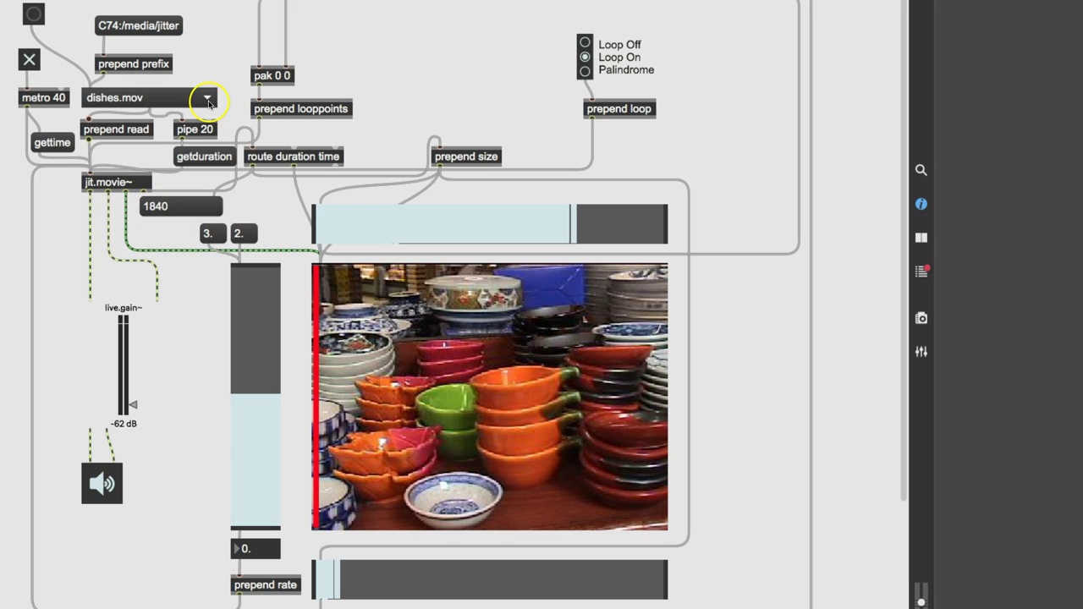
pyautogui.click(208, 101)
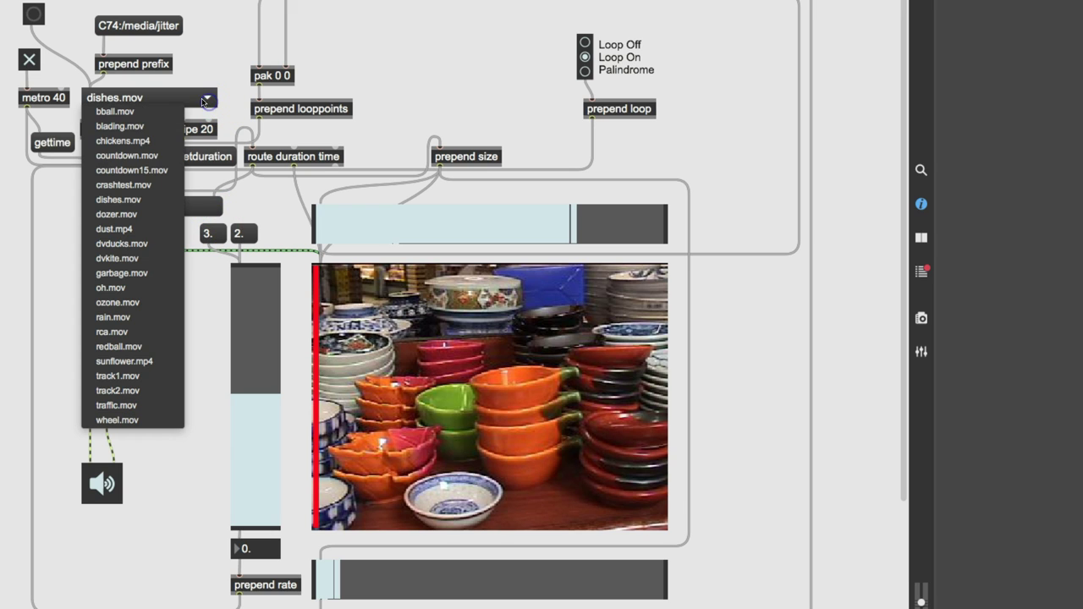
pyautogui.click(153, 157)
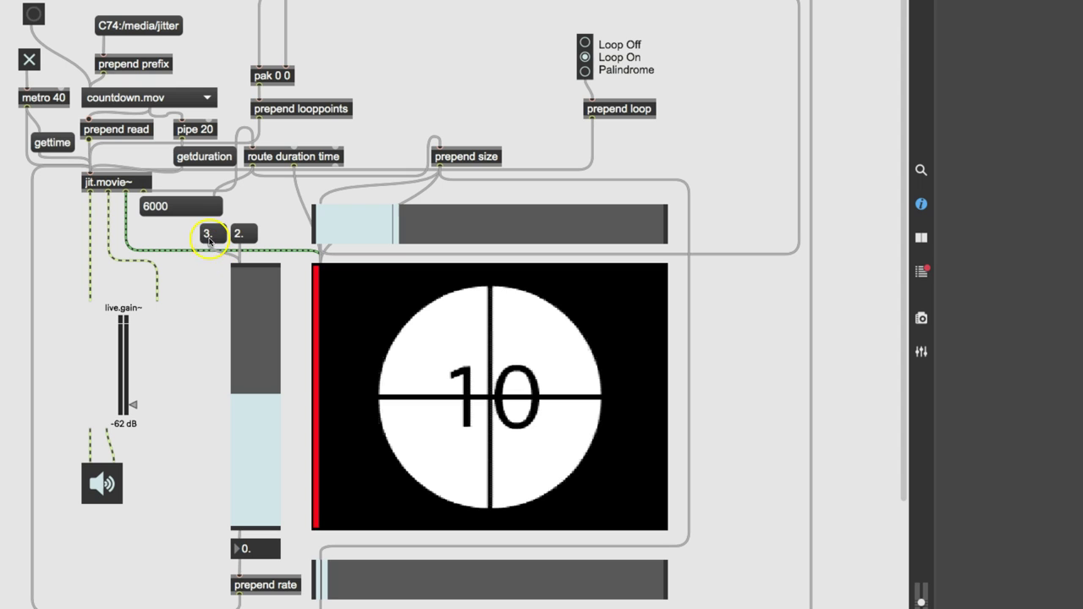
# Step: Play countdown.mov at rate 1, looping from about halfway to roughly 70% through
pyautogui.click(210, 234)
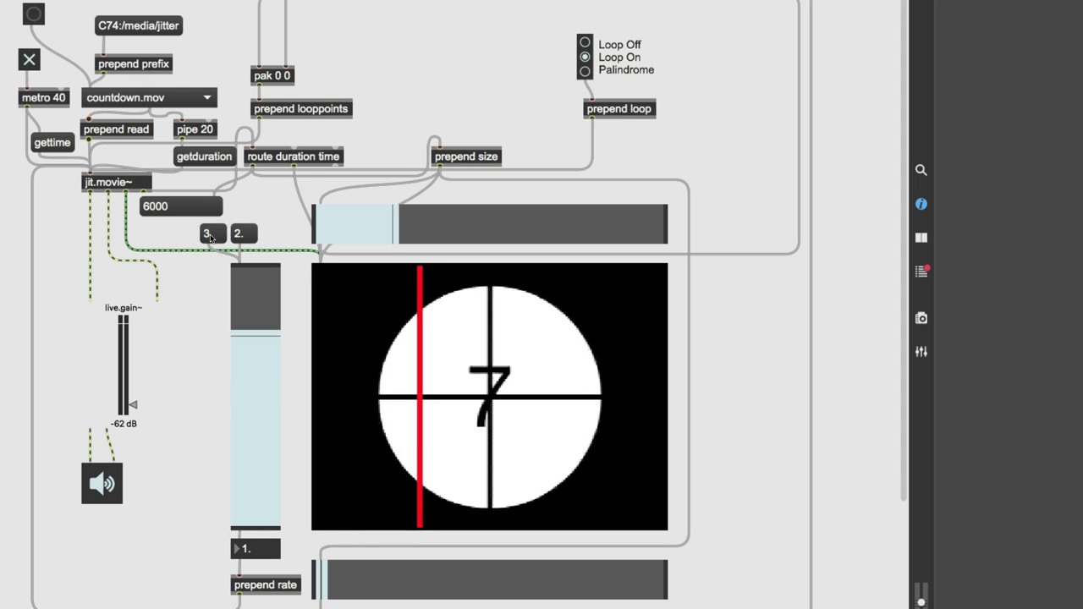
pyautogui.click(229, 237)
pyautogui.moveTo(351, 224); pyautogui.dragTo(398, 226)
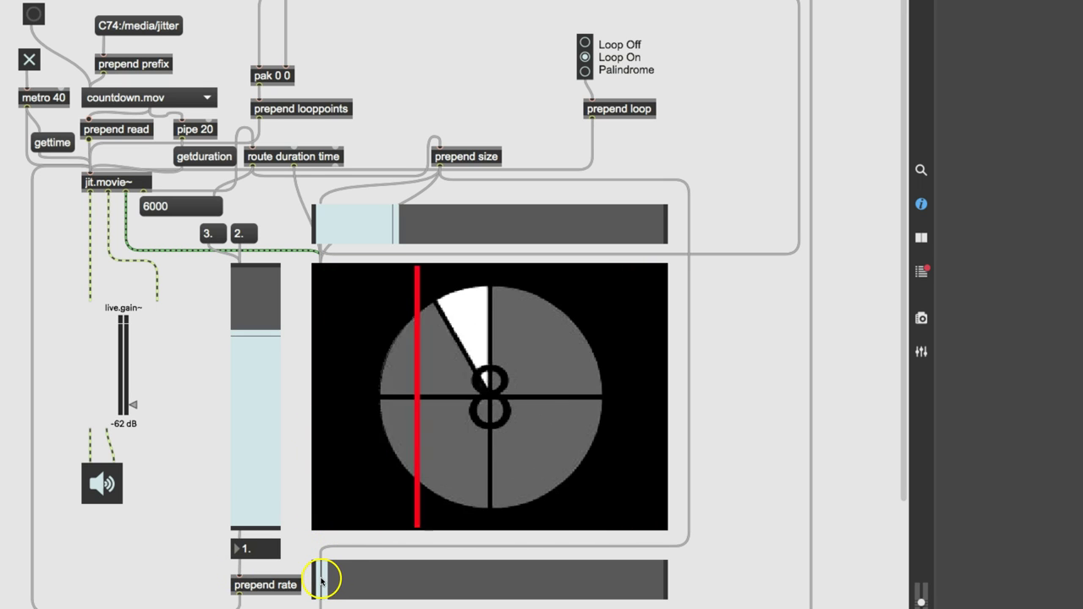
pyautogui.moveTo(322, 580); pyautogui.dragTo(585, 579)
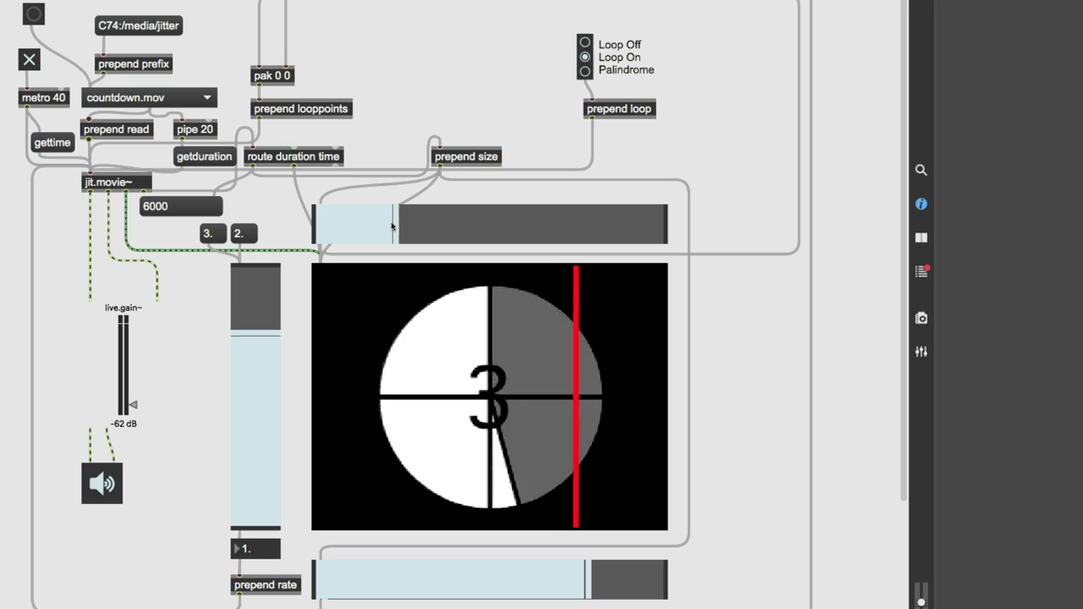
pyautogui.click(393, 225)
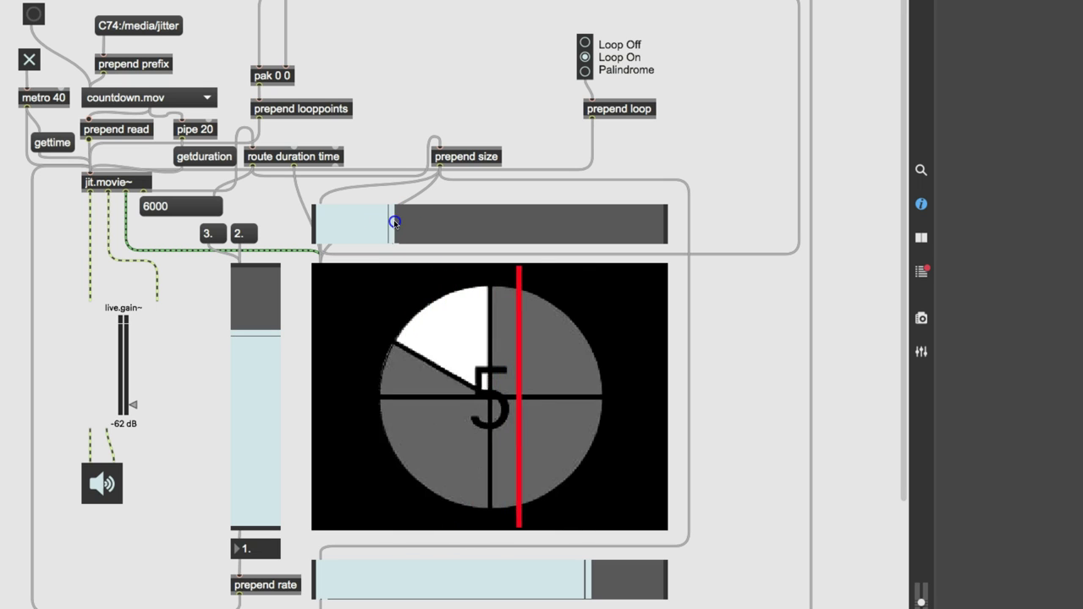
pyautogui.moveTo(392, 225); pyautogui.dragTo(499, 224)
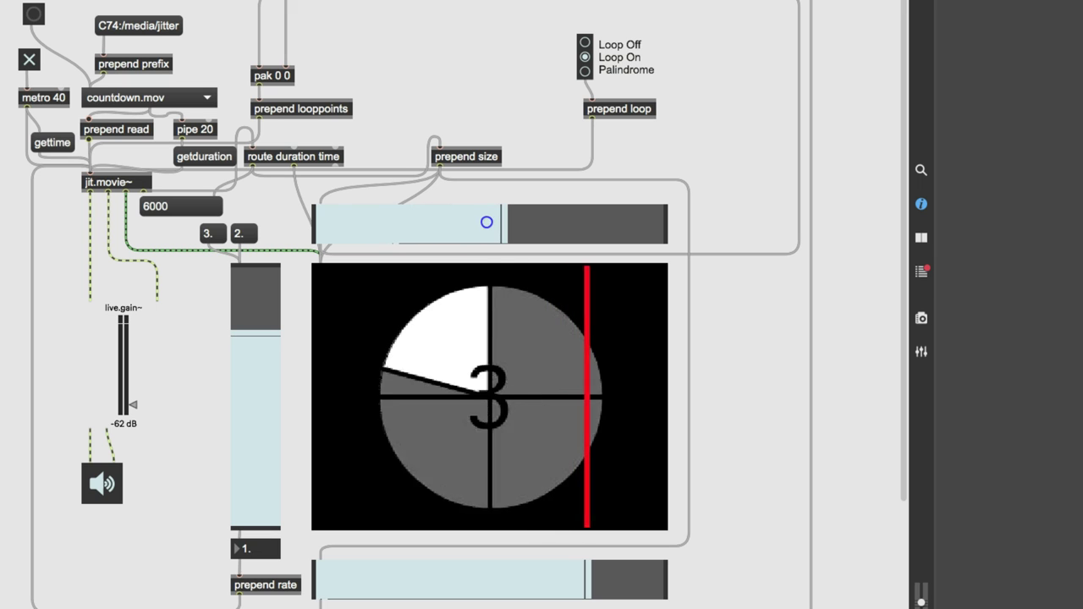
pyautogui.moveTo(585, 580); pyautogui.dragTo(573, 587)
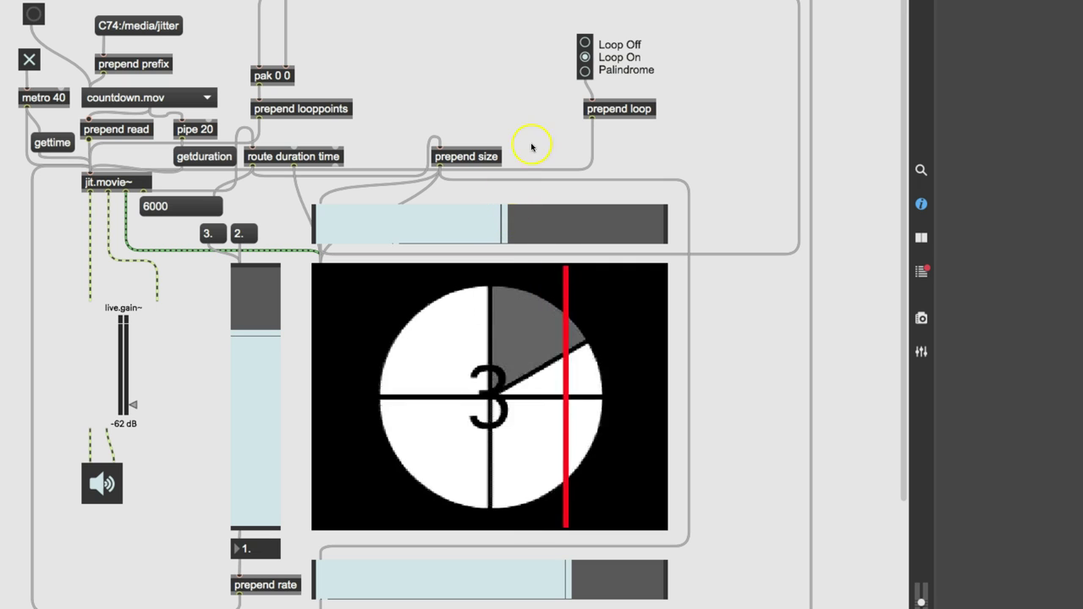
# Step: Test with looping off, restart playback, then stretch loop points from countdown.mov's start to its end
pyautogui.click(584, 43)
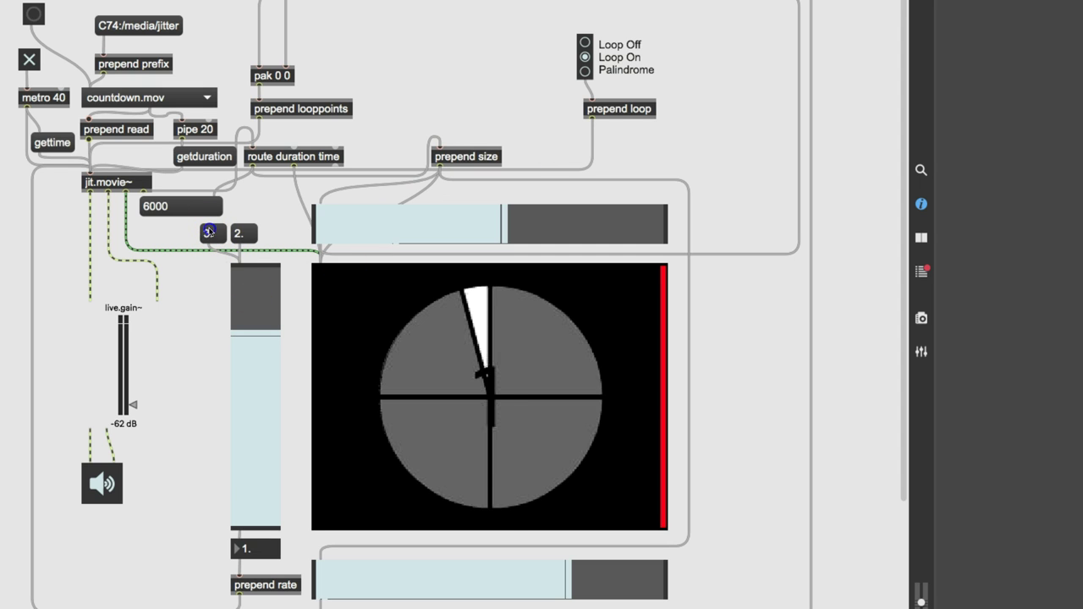
pyautogui.click(210, 231)
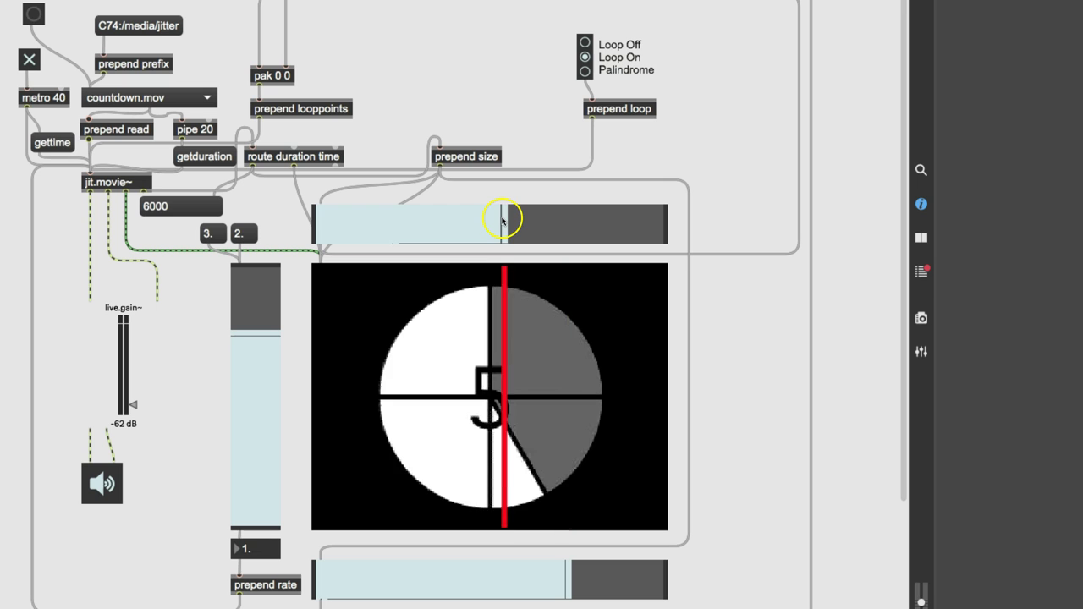
pyautogui.moveTo(501, 220); pyautogui.dragTo(318, 218)
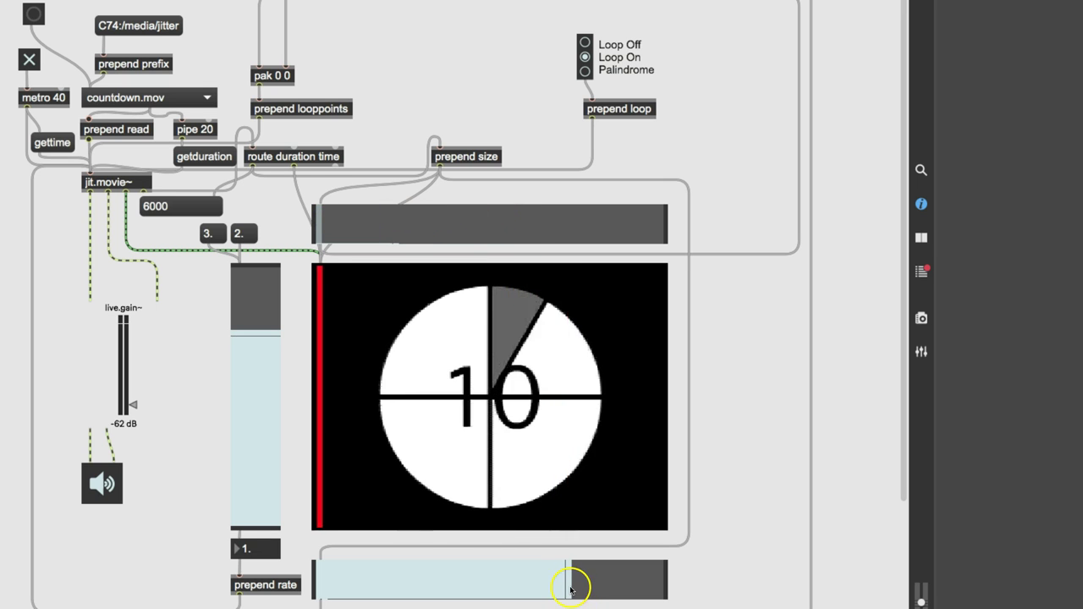
pyautogui.moveTo(571, 586); pyautogui.dragTo(667, 584)
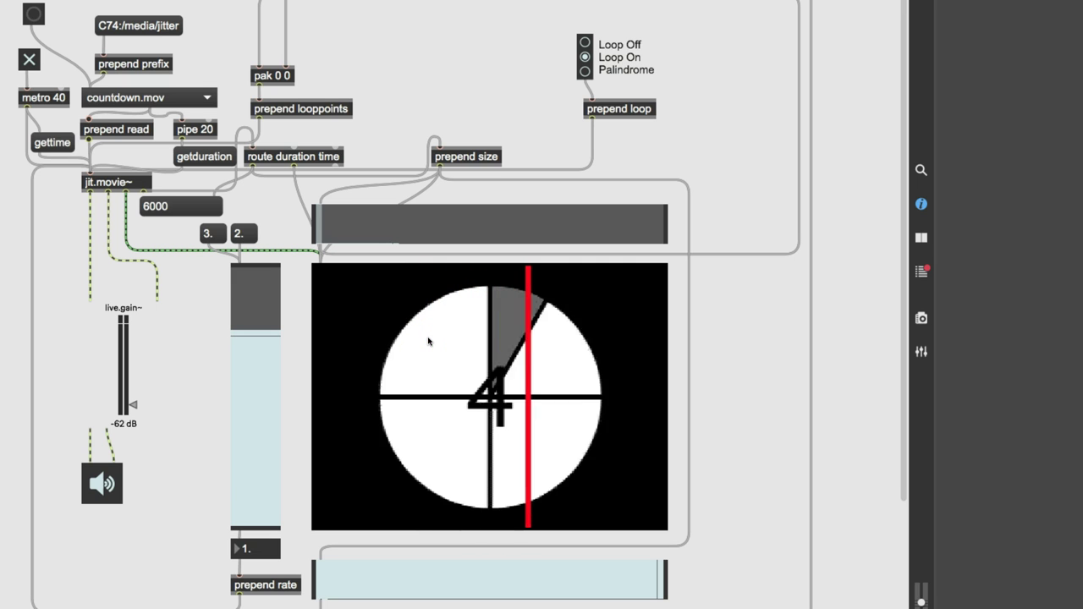
pyautogui.moveTo(423, 333); pyautogui.dragTo(390, 318)
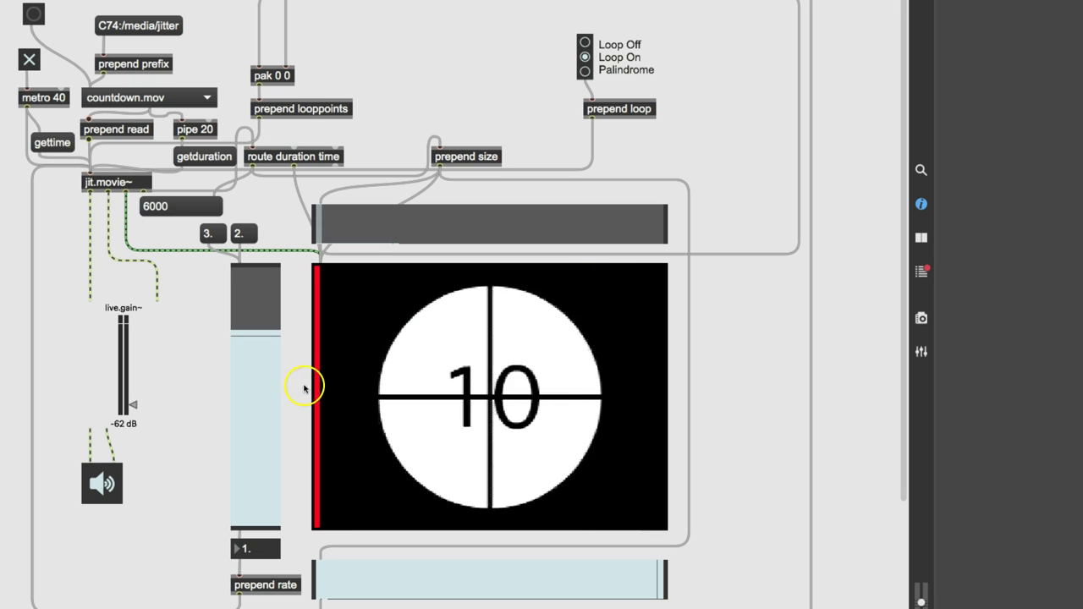
# Step: Set playback rate to 0.805, pull the loop end back, and choose Palindrome loop mode
pyautogui.moveTo(261, 331)
pyautogui.mouseDown()
pyautogui.moveTo(273, 454)
pyautogui.moveTo(274, 297)
pyautogui.moveTo(275, 390)
pyautogui.moveTo(279, 327)
pyautogui.mouseUp()
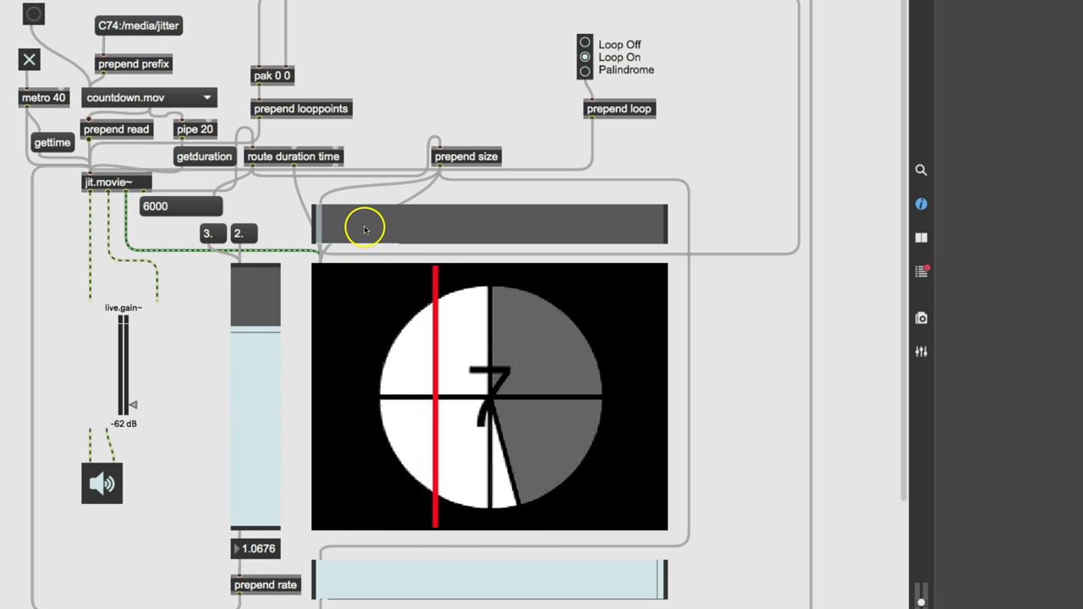
pyautogui.moveTo(592, 582); pyautogui.dragTo(531, 575)
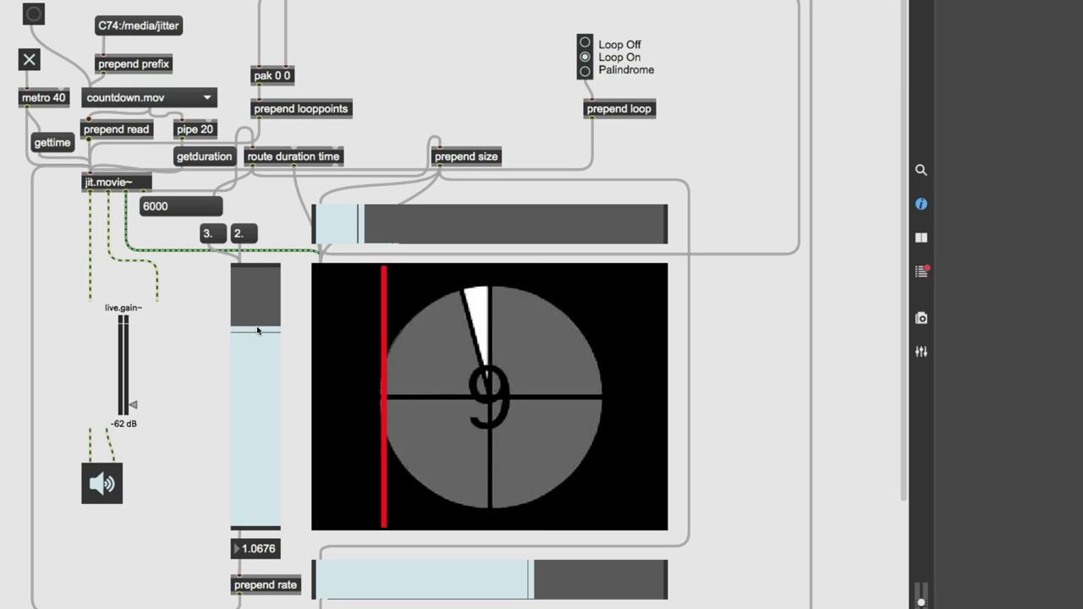
pyautogui.moveTo(257, 330)
pyautogui.mouseDown()
pyautogui.moveTo(262, 469)
pyautogui.moveTo(288, 340)
pyautogui.mouseUp()
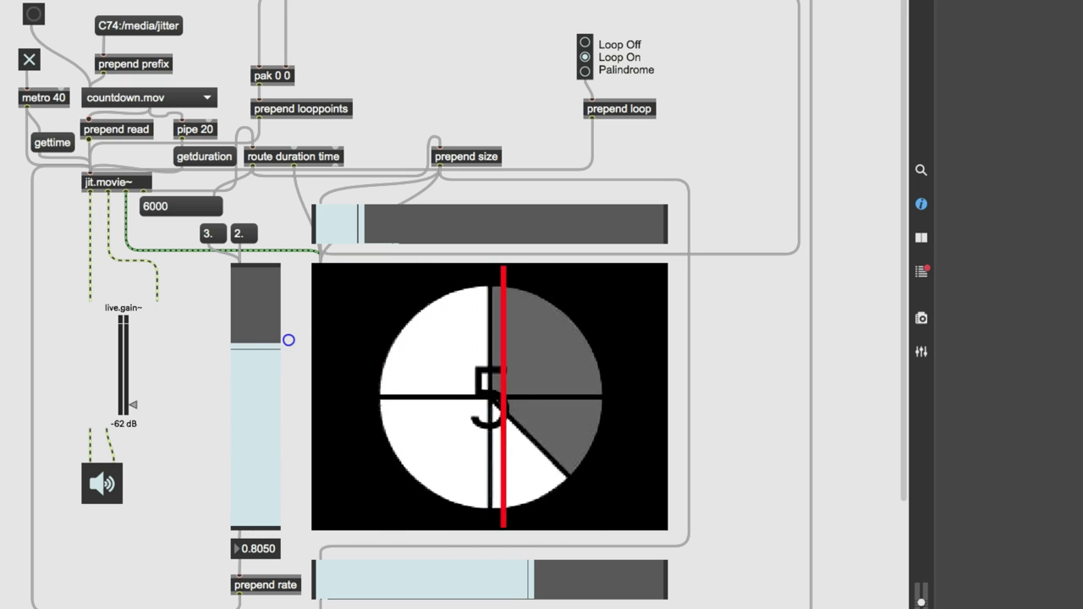
pyautogui.click(585, 71)
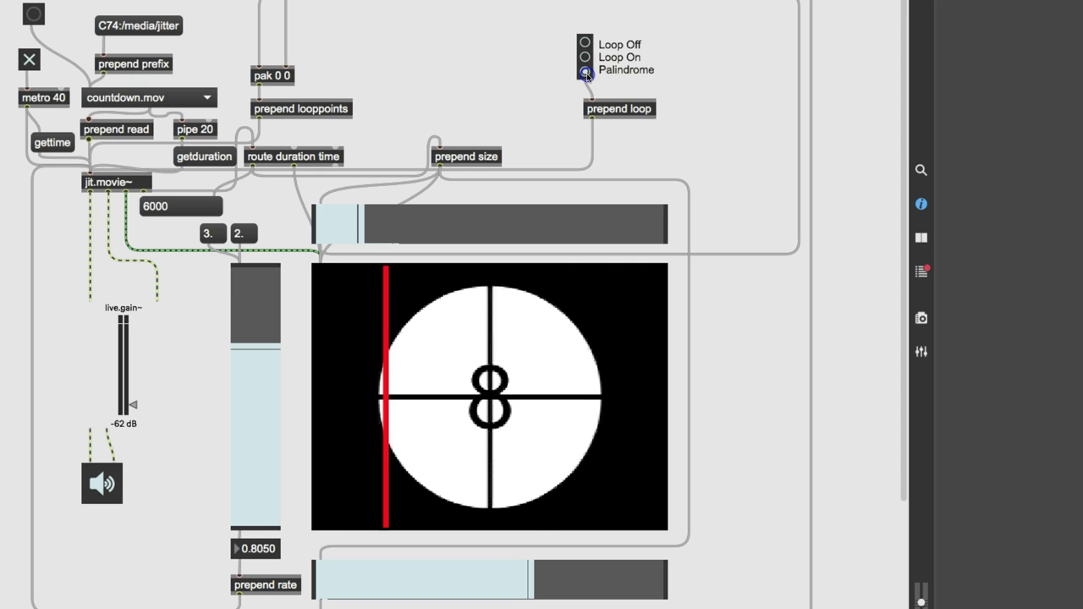